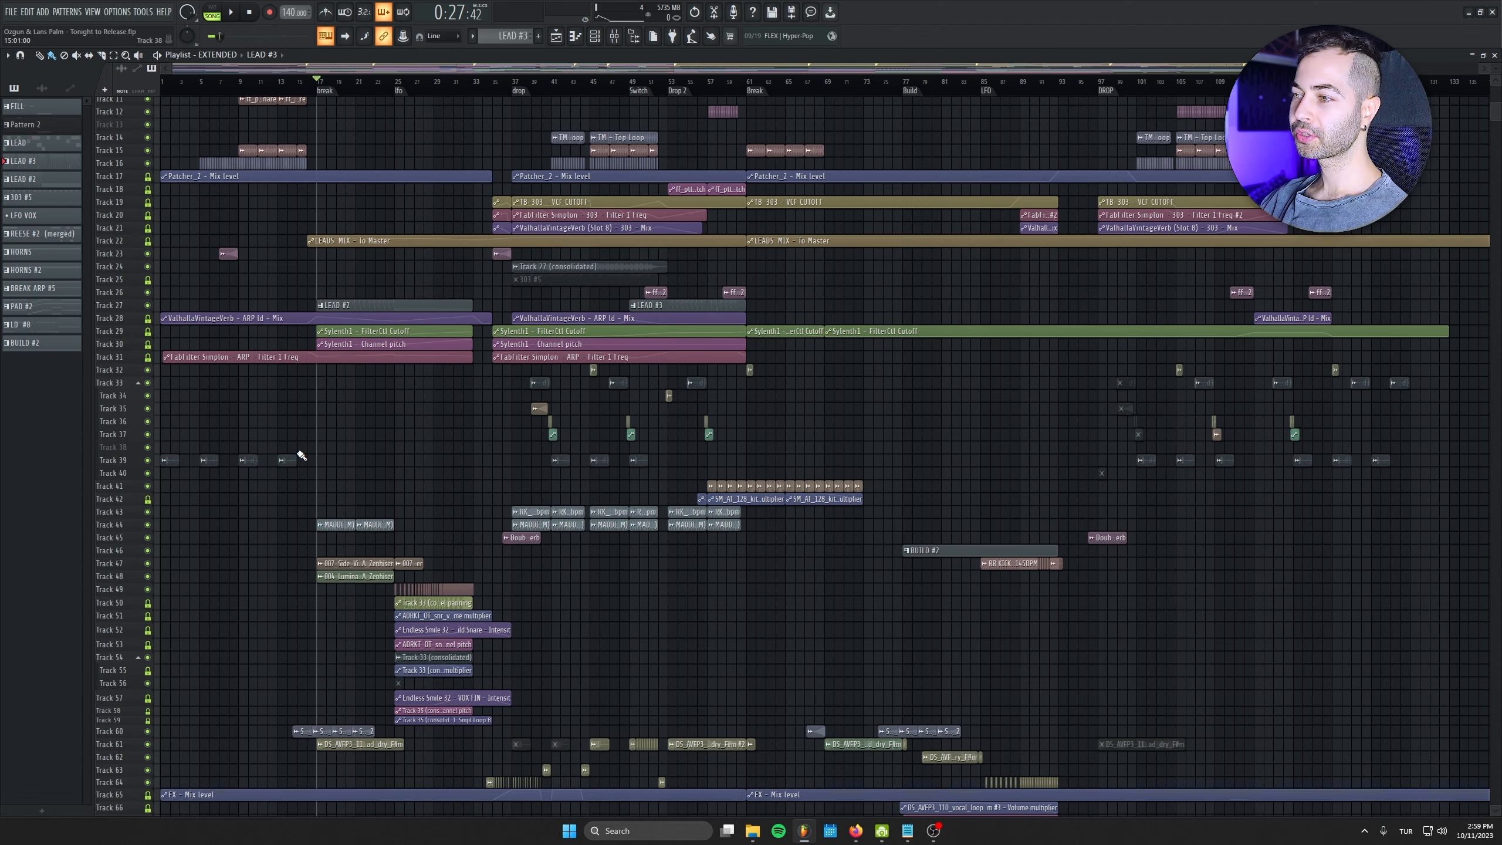
Play the arrangement from the break marker and bring the build-up section around Tracks 27 to 61 into view
{"action": "scroll", "coordinate": [301, 456], "scroll_direction": "down", "scroll_amount": 2}
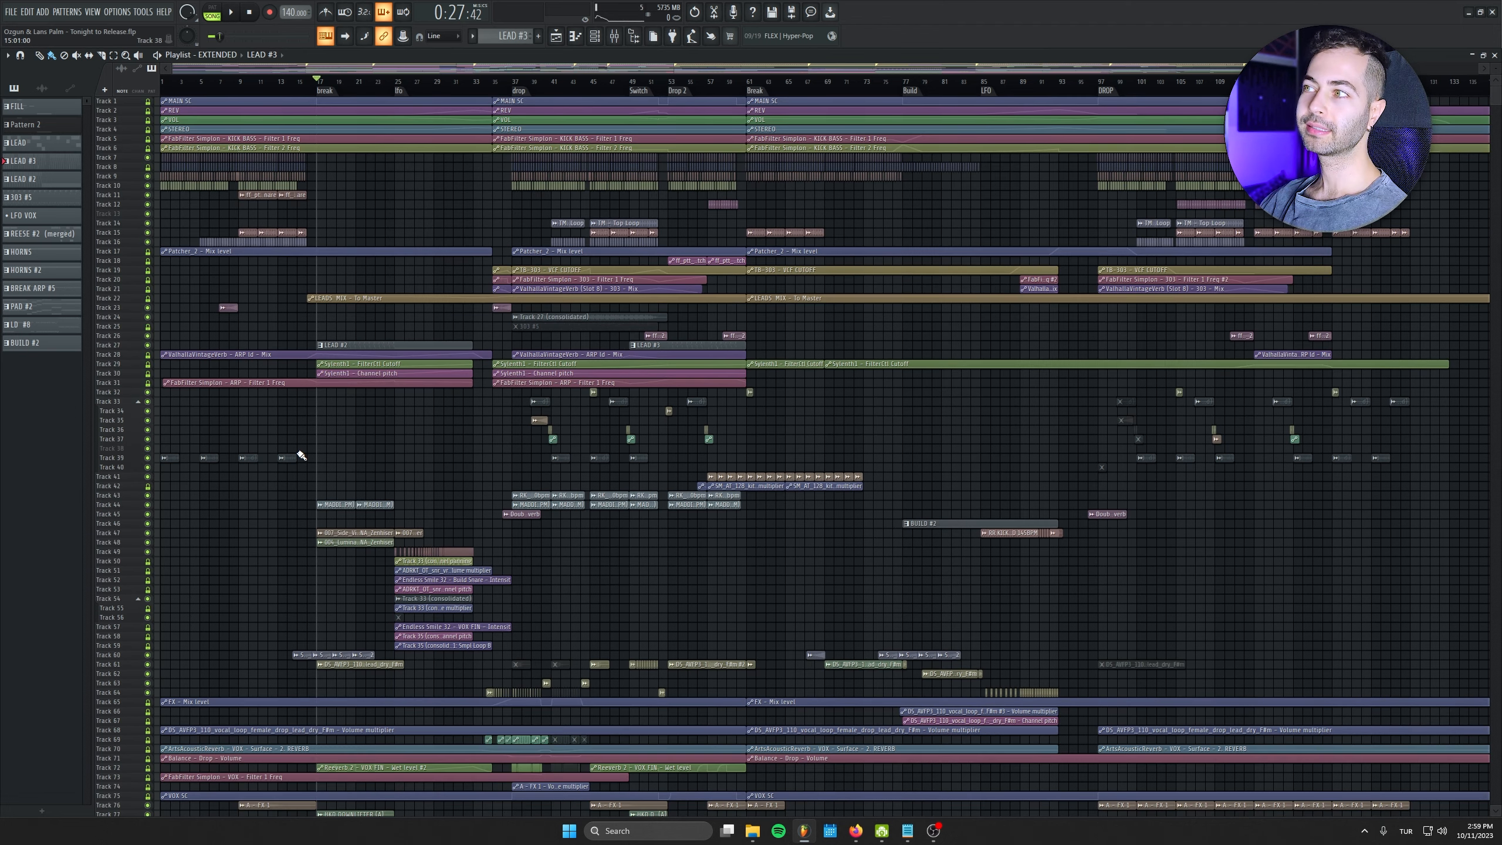
{"action": "key", "text": "space"}
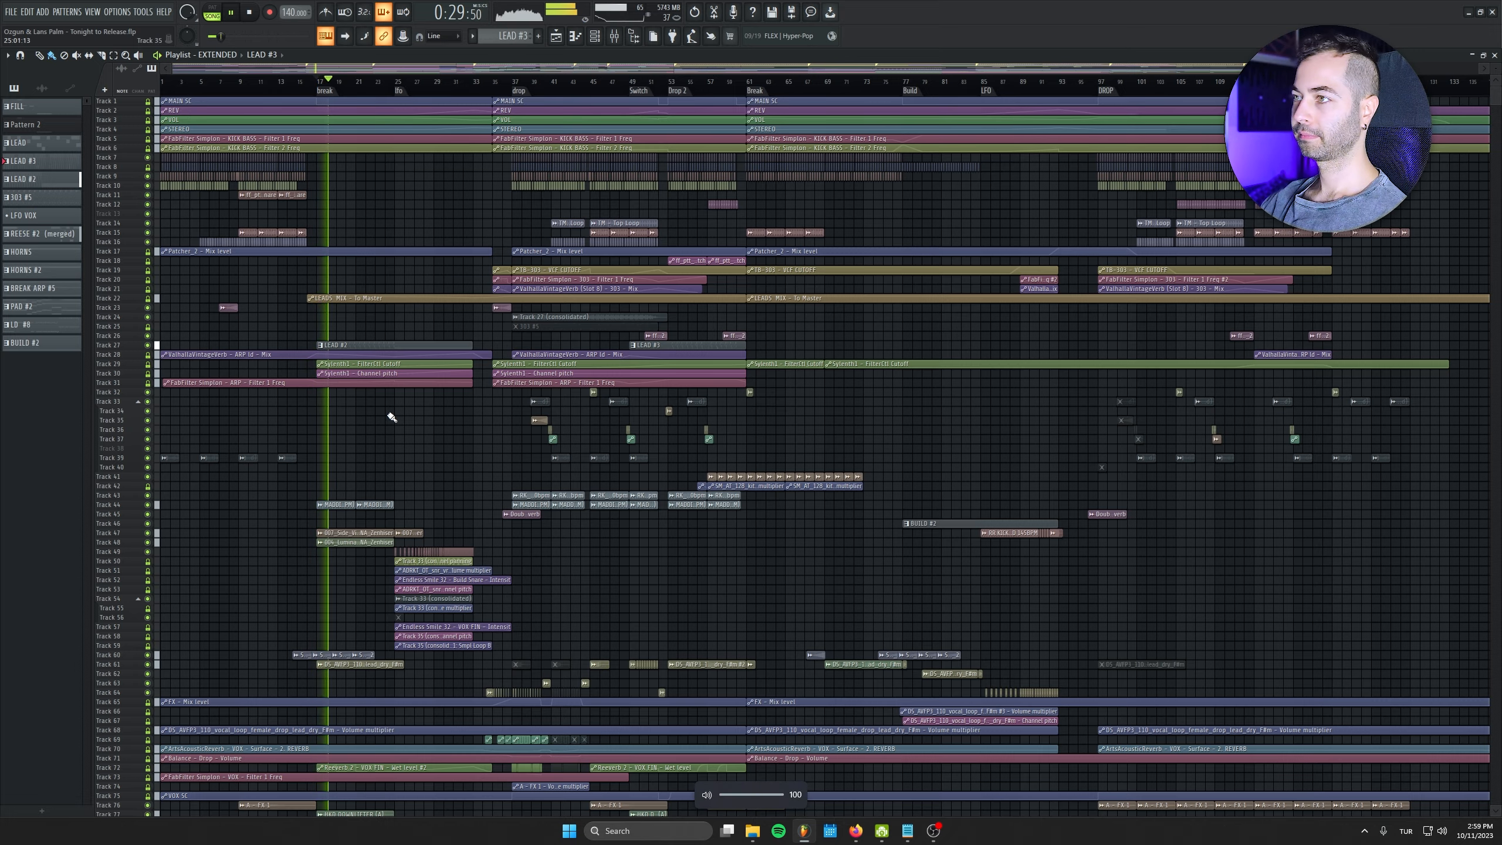
{"action": "scroll", "coordinate": [414, 403], "scroll_direction": "up", "scroll_amount": 3, "text": "ctrl"}
{"action": "scroll", "coordinate": [462, 355], "scroll_direction": "up", "scroll_amount": 4, "text": "alt"}
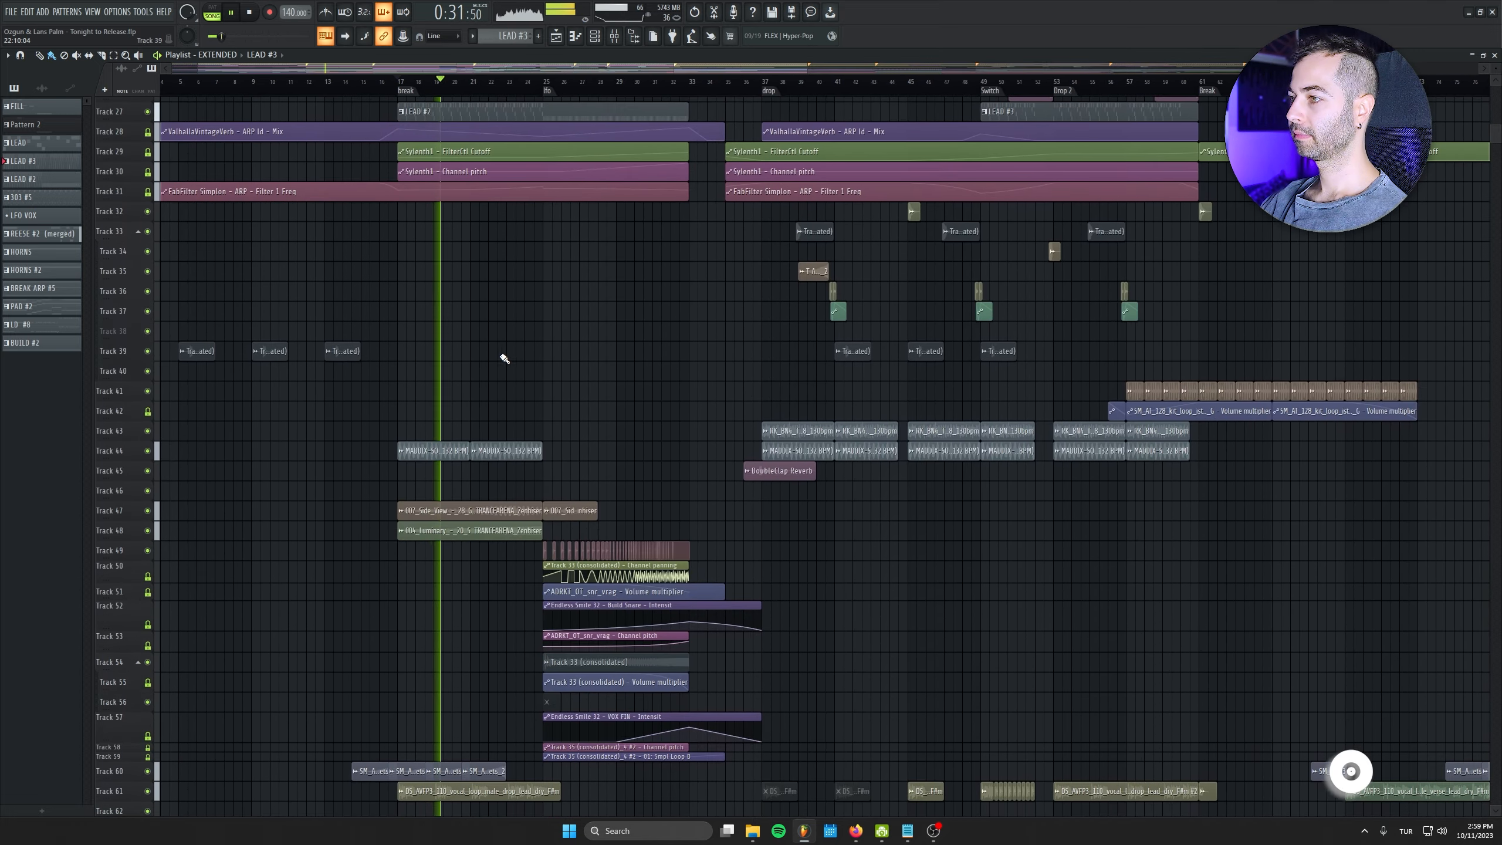
{"action": "scroll", "coordinate": [538, 367], "scroll_direction": "down", "scroll_amount": 4, "text": "alt"}
{"action": "scroll", "coordinate": [565, 292], "scroll_direction": "up", "scroll_amount": 3, "text": "ctrl"}
{"action": "scroll", "coordinate": [577, 290], "scroll_direction": "up", "scroll_amount": 3, "text": "alt"}
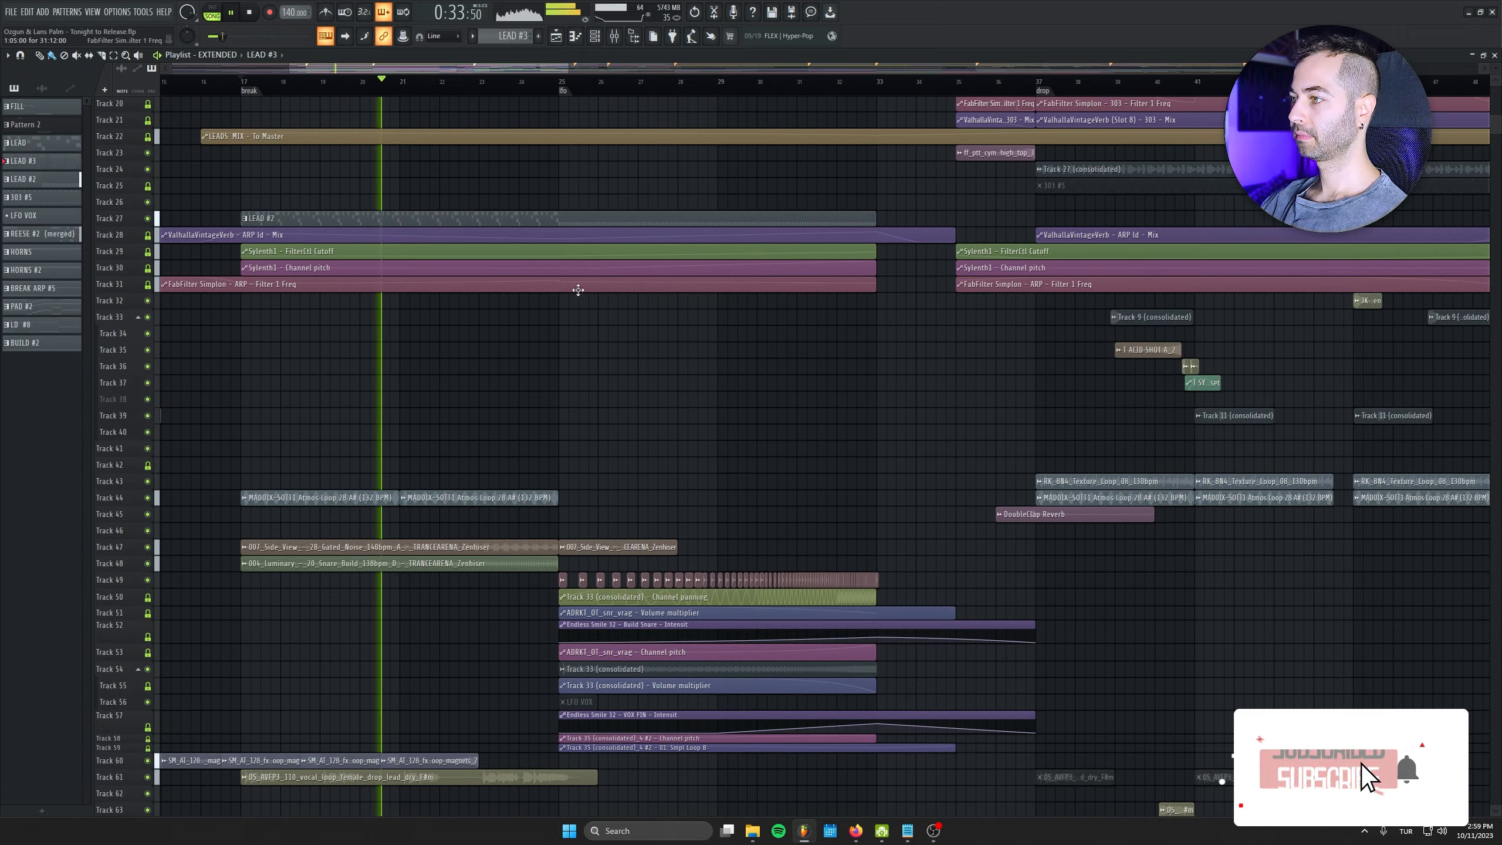
{"action": "scroll", "coordinate": [654, 305], "scroll_direction": "up", "scroll_amount": 1, "text": "alt"}
Follow the playback through the build-up clips and automation on Tracks 47 to 64 up to the drop marker
{"action": "left_click_drag", "start_coordinate": [654, 305], "coordinate": [651, 410]}
{"action": "left_click_drag", "start_coordinate": [657, 668], "coordinate": [633, 311]}
{"action": "scroll", "coordinate": [649, 409], "scroll_direction": "up", "scroll_amount": 2, "text": "alt"}
{"action": "scroll", "coordinate": [668, 520], "scroll_direction": "up", "scroll_amount": 3, "text": "ctrl"}
{"action": "scroll", "coordinate": [688, 577], "scroll_direction": "up", "scroll_amount": 2, "text": "alt"}
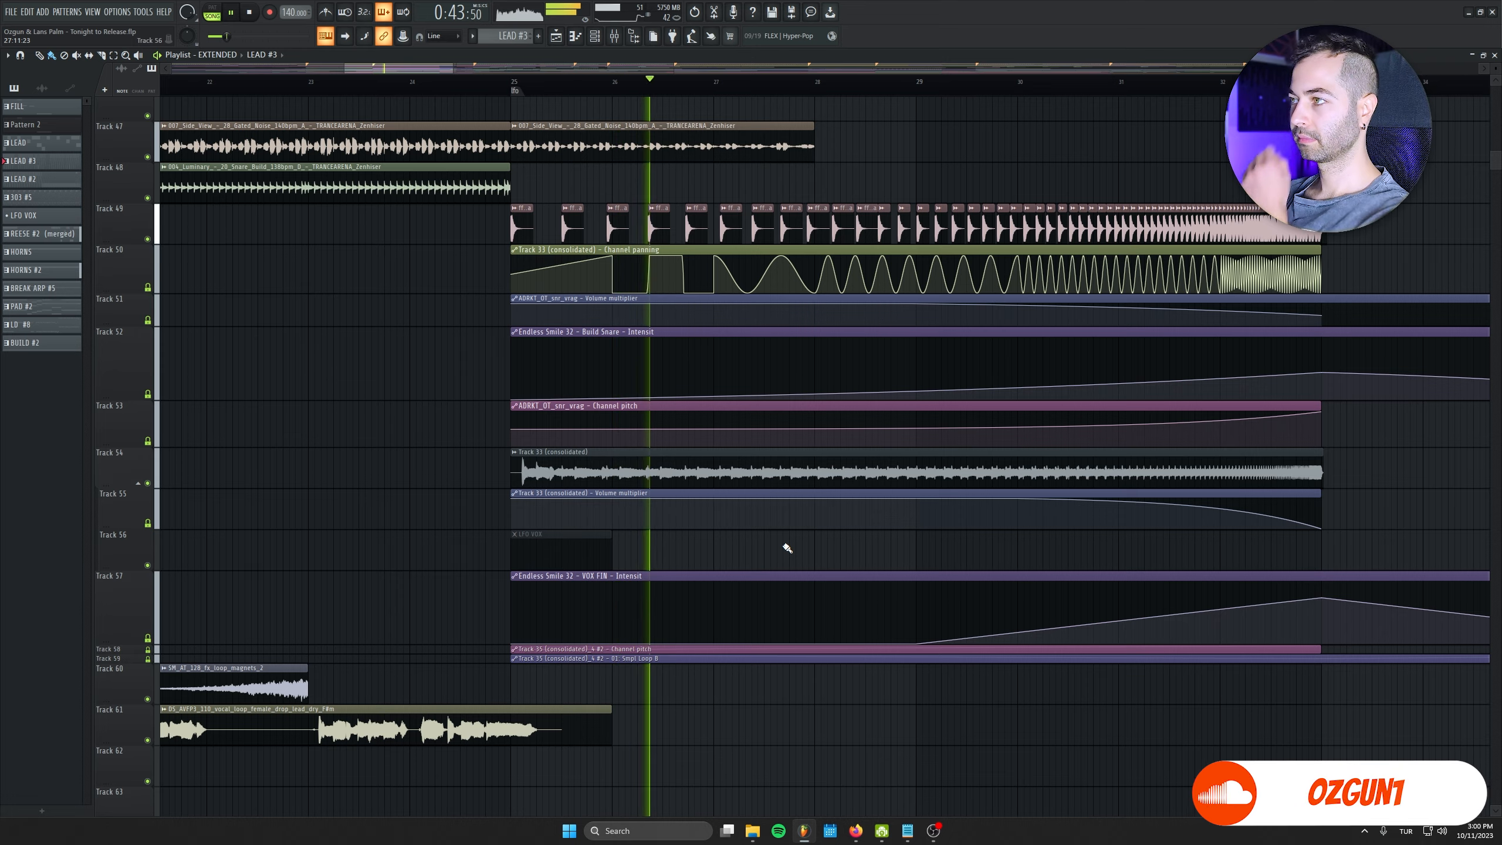
{"action": "left_click_drag", "start_coordinate": [705, 535], "coordinate": [500, 555]}
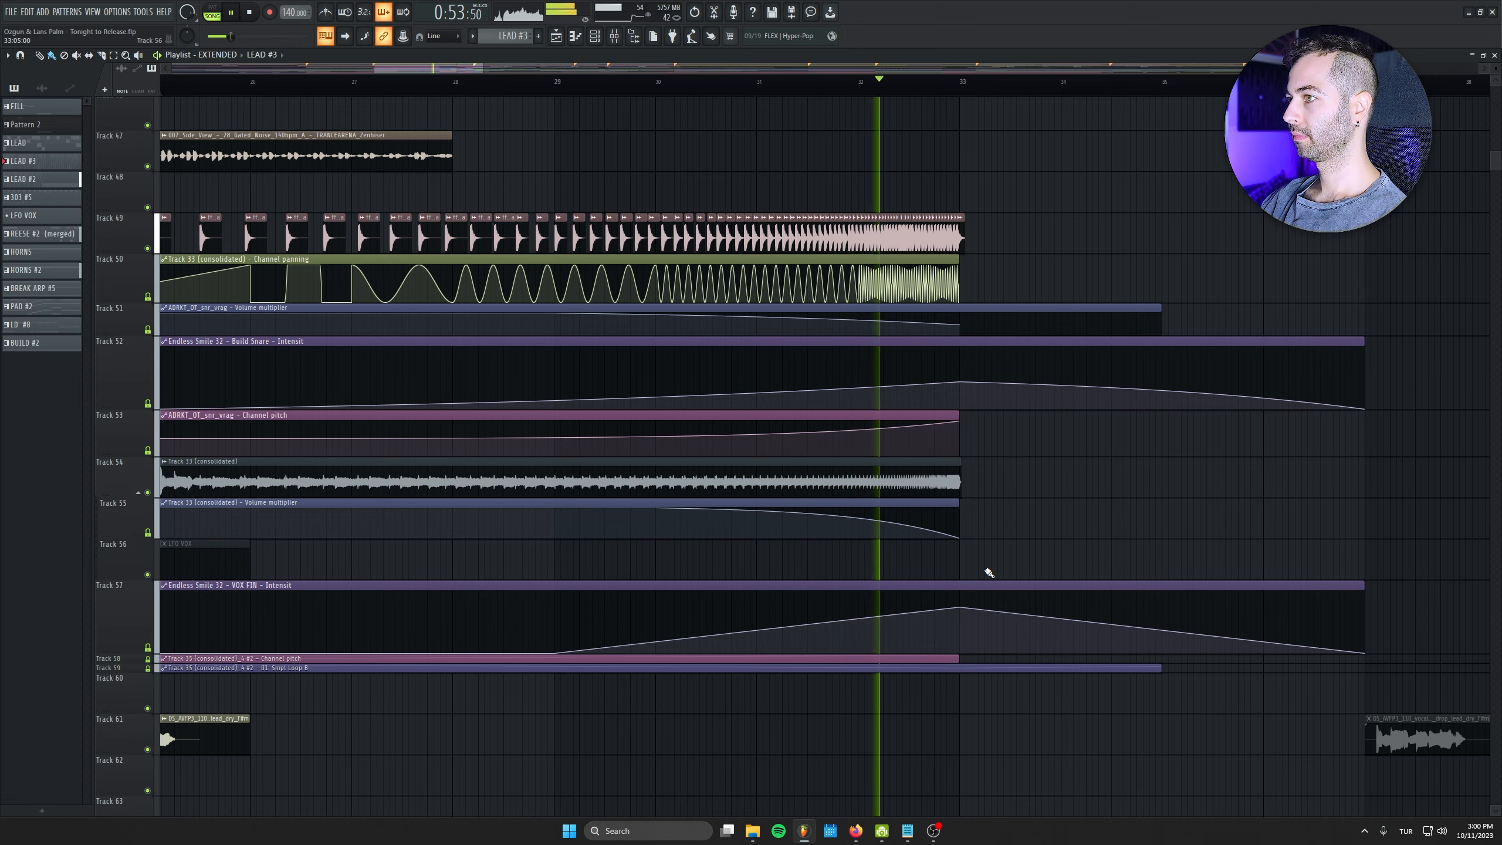
{"action": "left_click_drag", "start_coordinate": [1055, 556], "coordinate": [802, 580]}
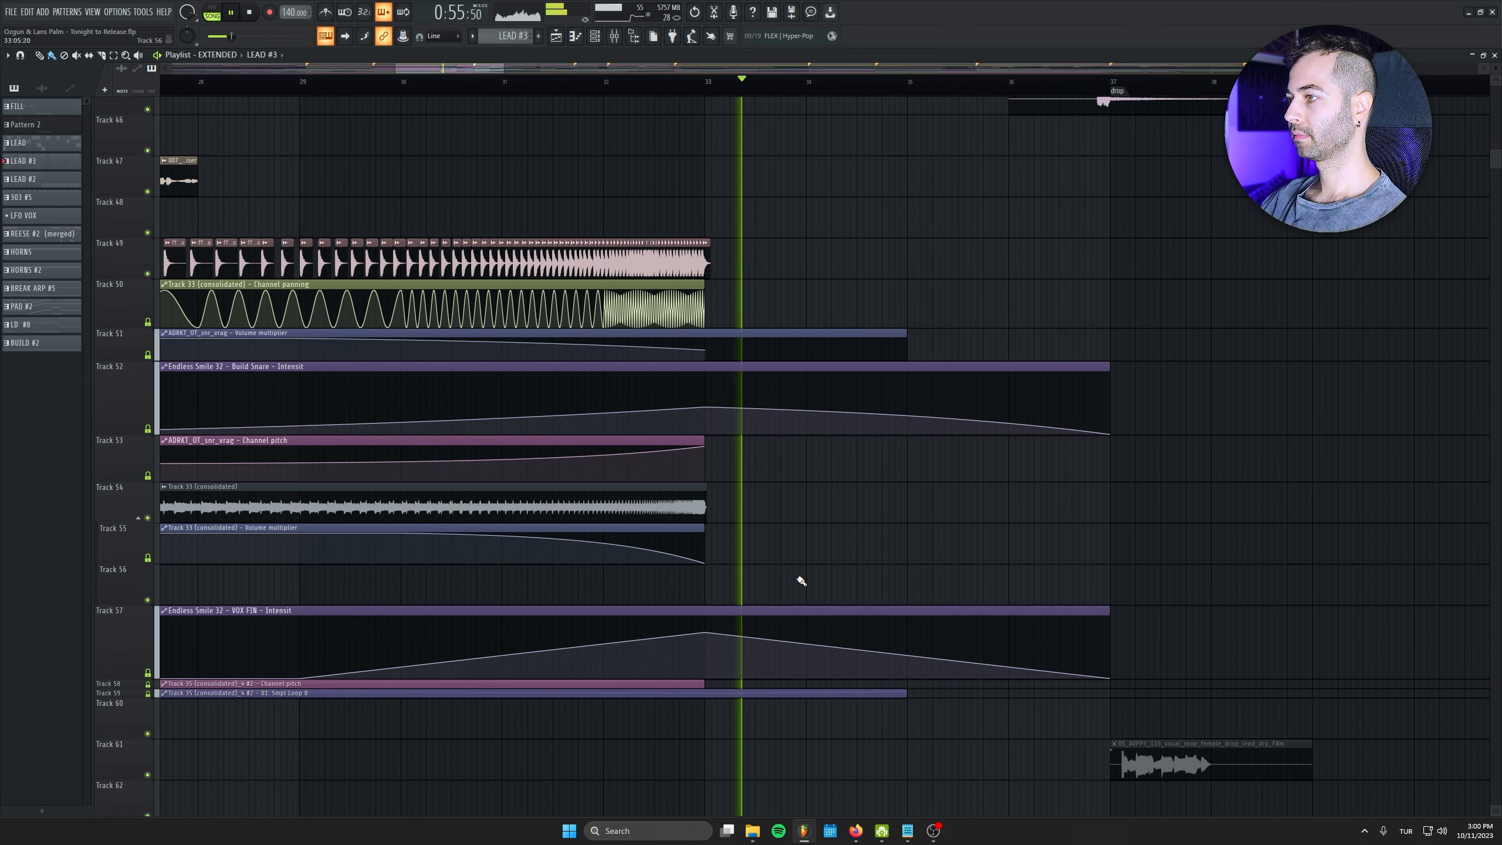
{"action": "left_click_drag", "start_coordinate": [1116, 596], "coordinate": [808, 319]}
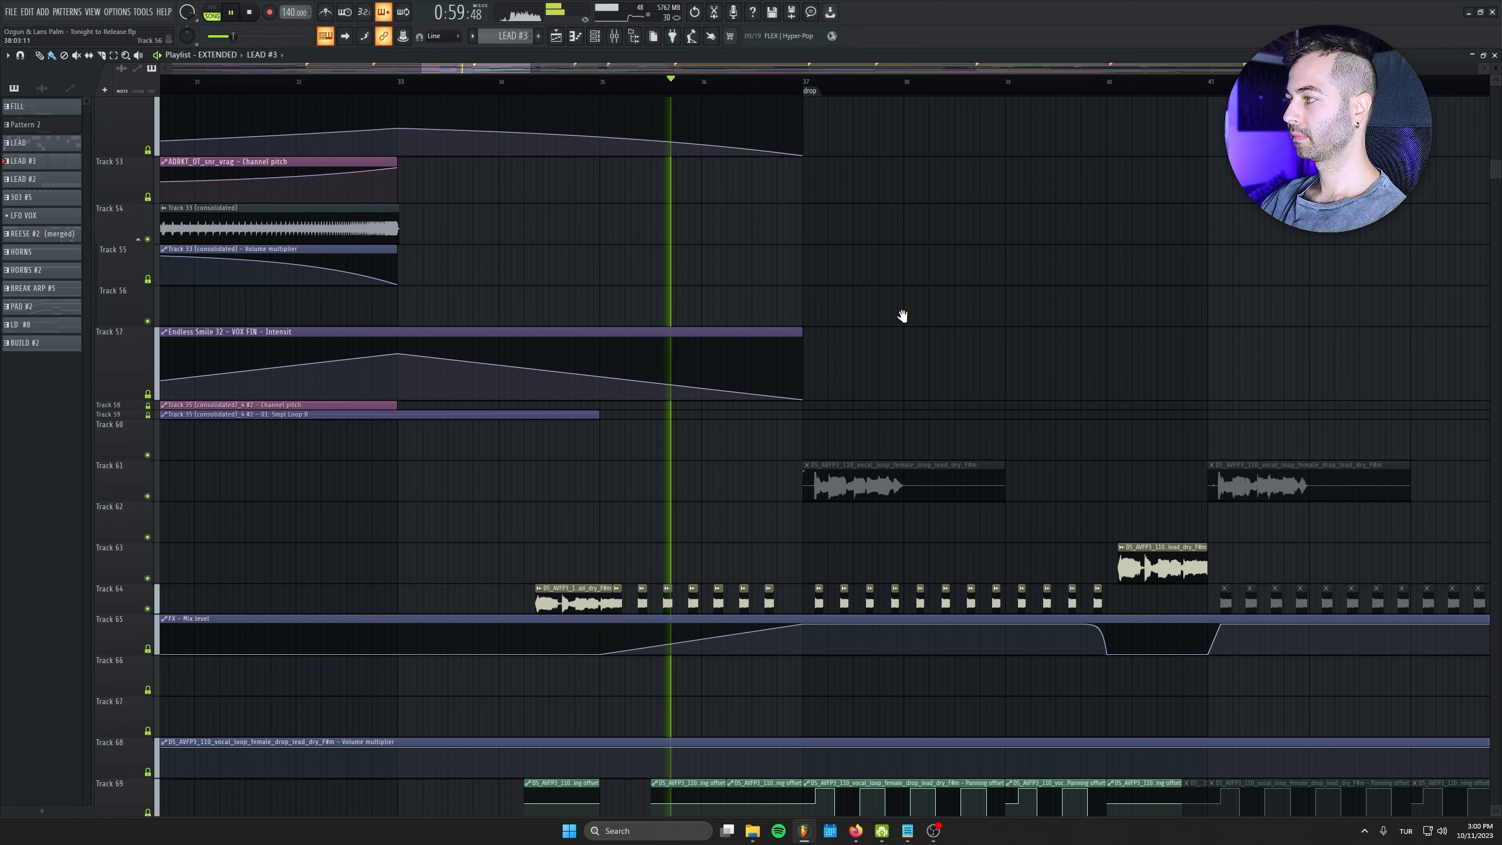
{"action": "left_click_drag", "start_coordinate": [902, 316], "coordinate": [711, 396]}
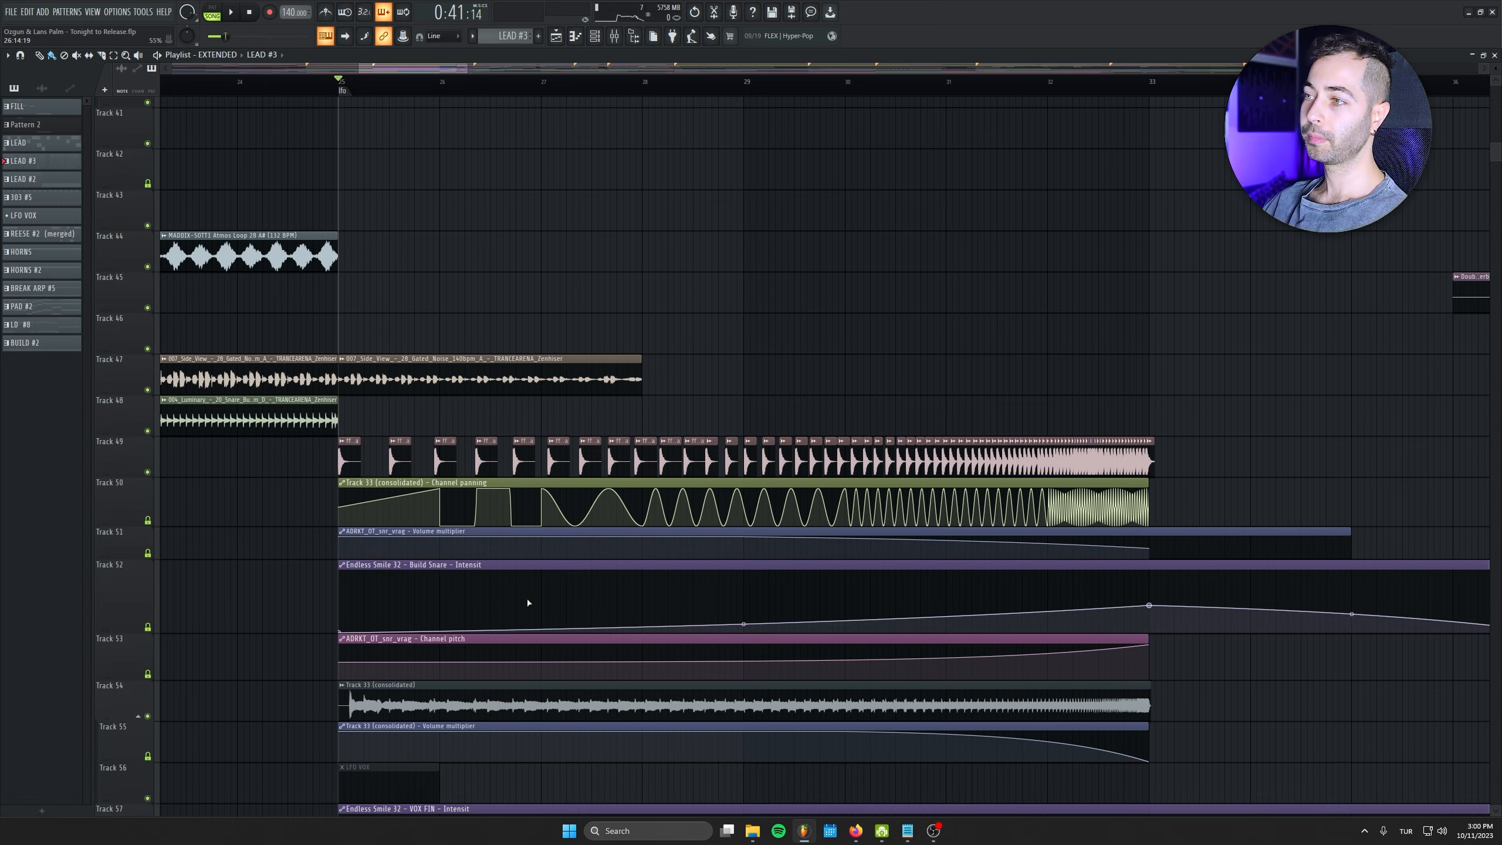
Inspect the sampler and volume LFO settings of the ADRKT_OT_snr_stik channel, moving its window clear of the automation, and close it
{"action": "left_click_drag", "start_coordinate": [528, 602], "coordinate": [393, 705]}
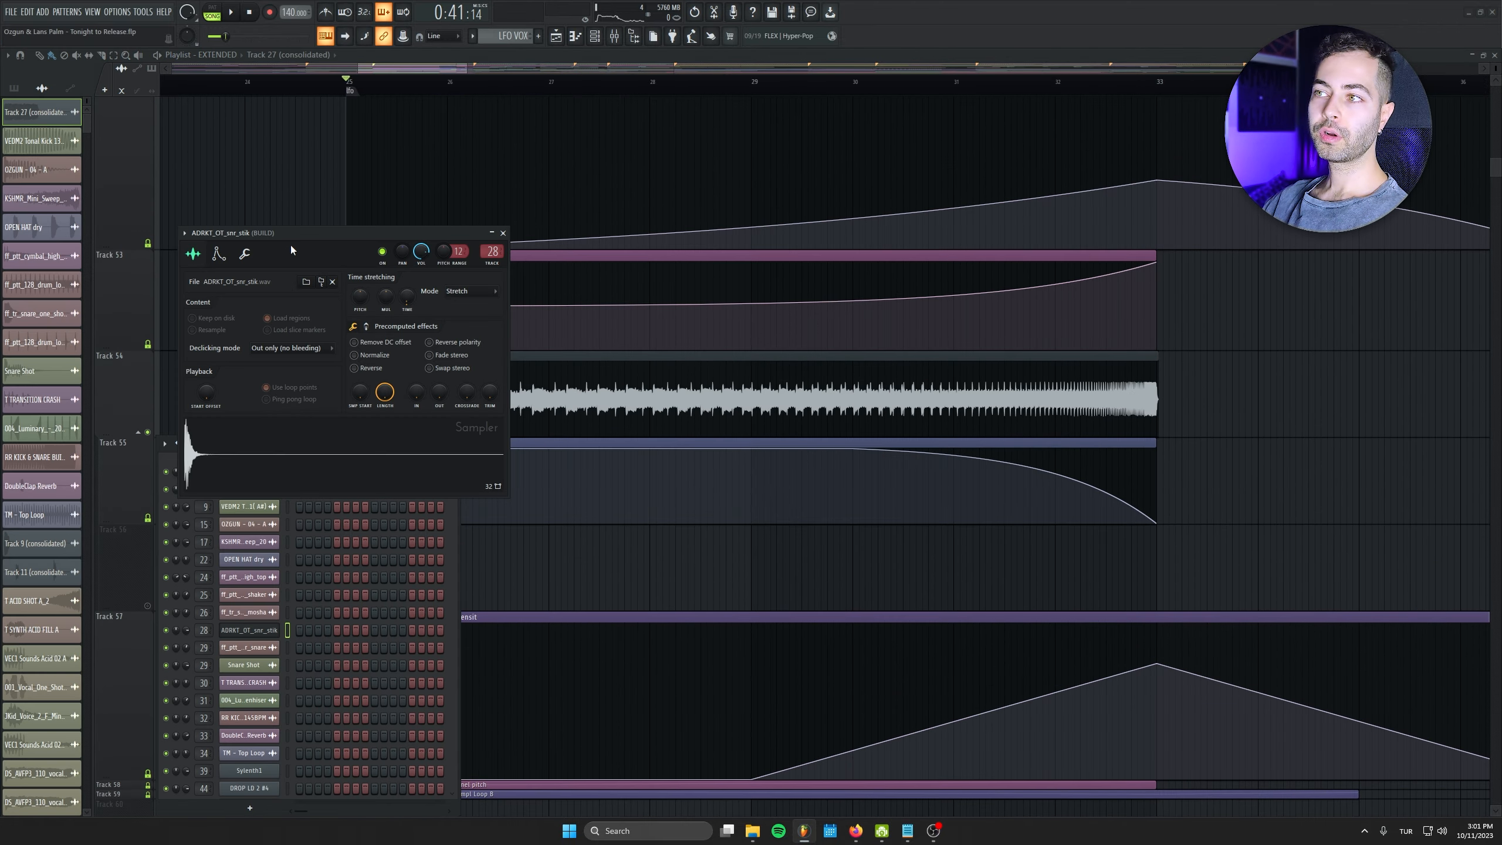
{"action": "left_click_drag", "start_coordinate": [288, 232], "coordinate": [343, 507]}
{"action": "scroll", "coordinate": [559, 364], "scroll_direction": "down", "scroll_amount": 5}
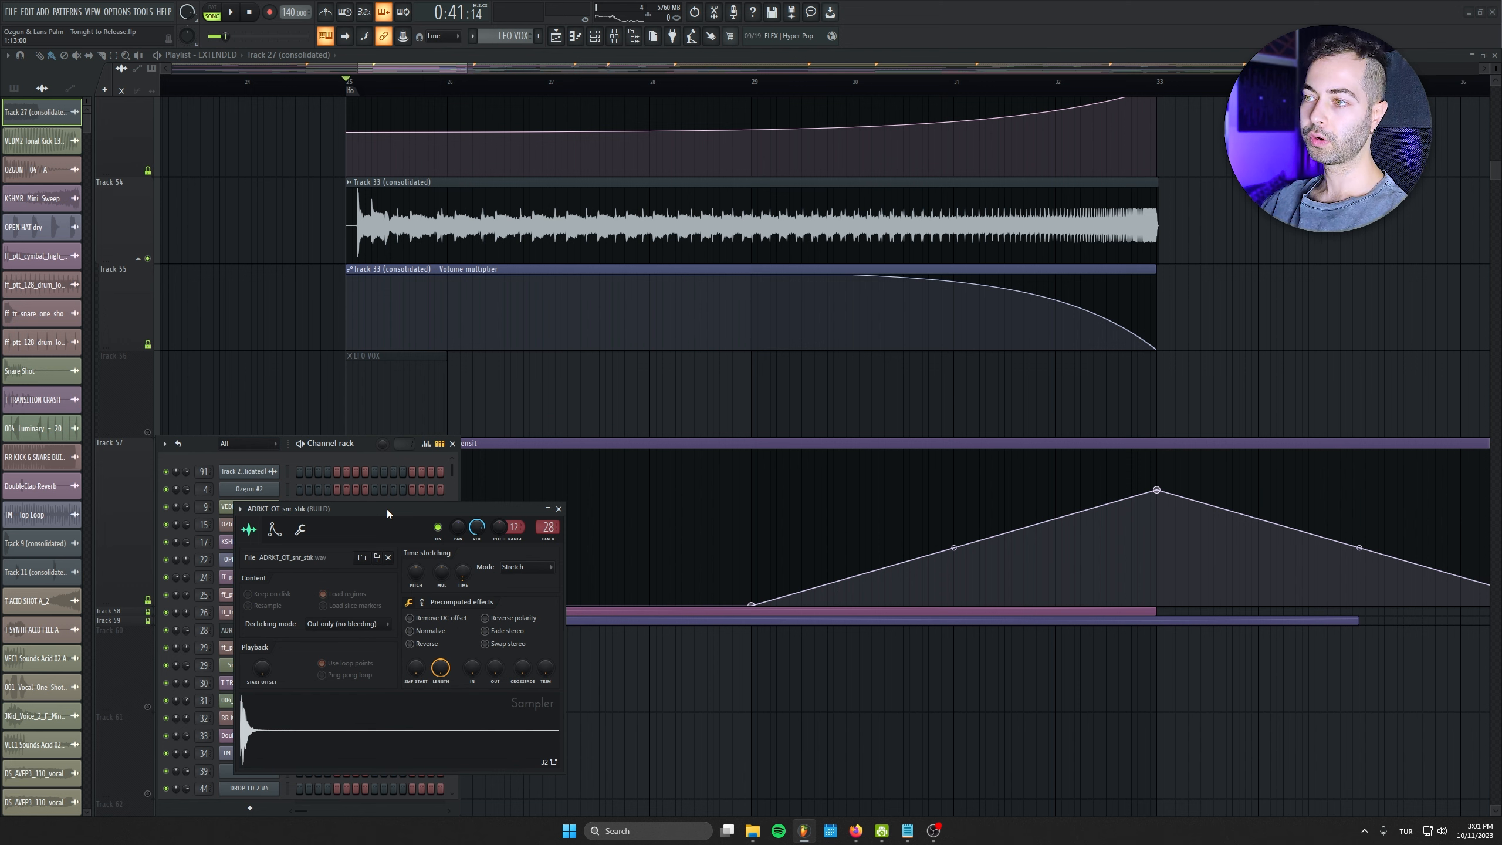
{"action": "left_click_drag", "start_coordinate": [387, 510], "coordinate": [396, 391]}
{"action": "left_click", "coordinate": [284, 411]}
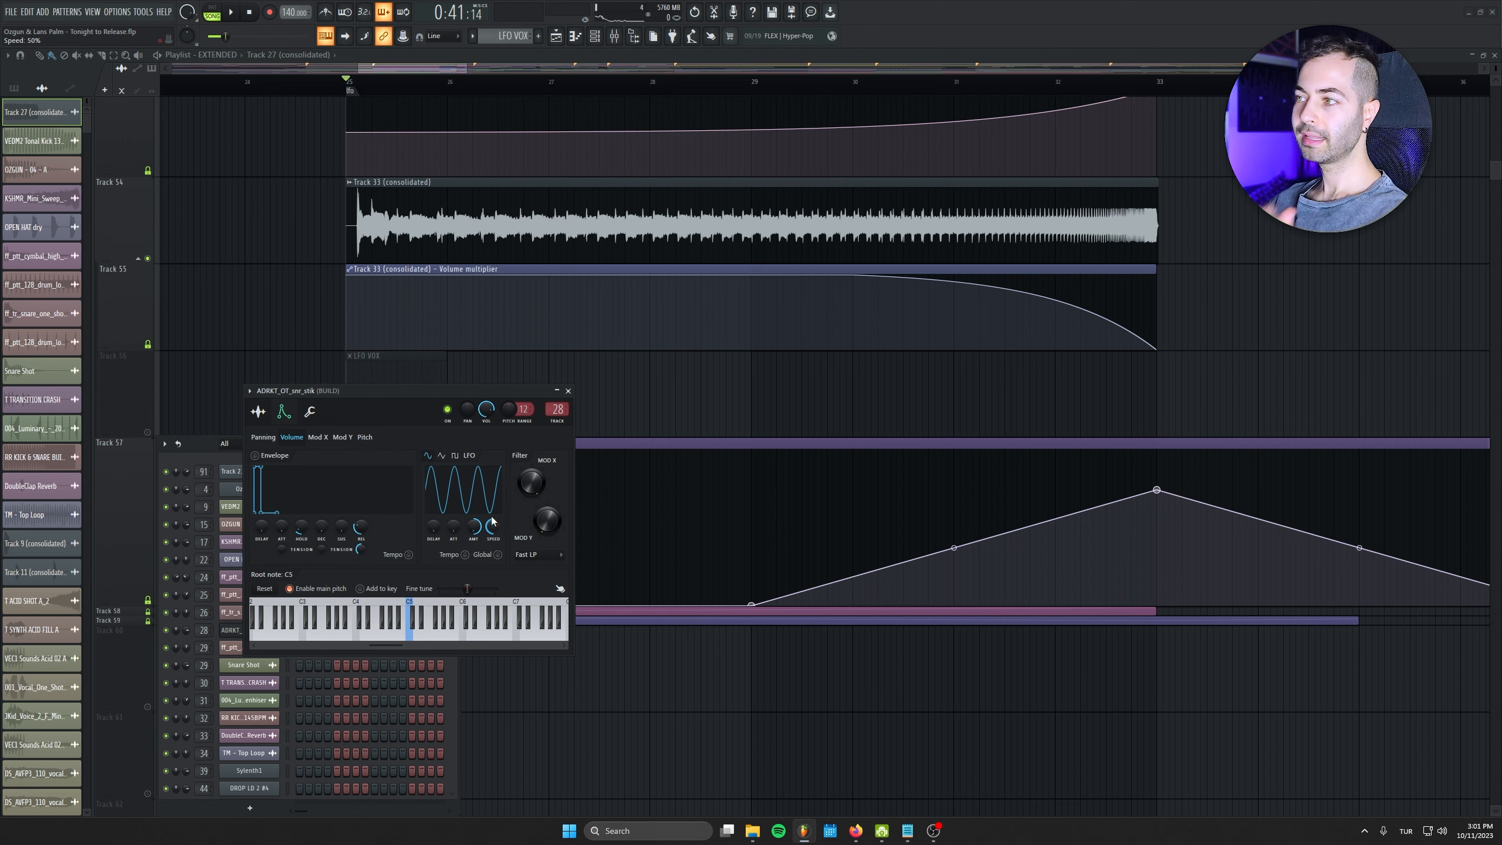
{"action": "left_click", "coordinate": [568, 391]}
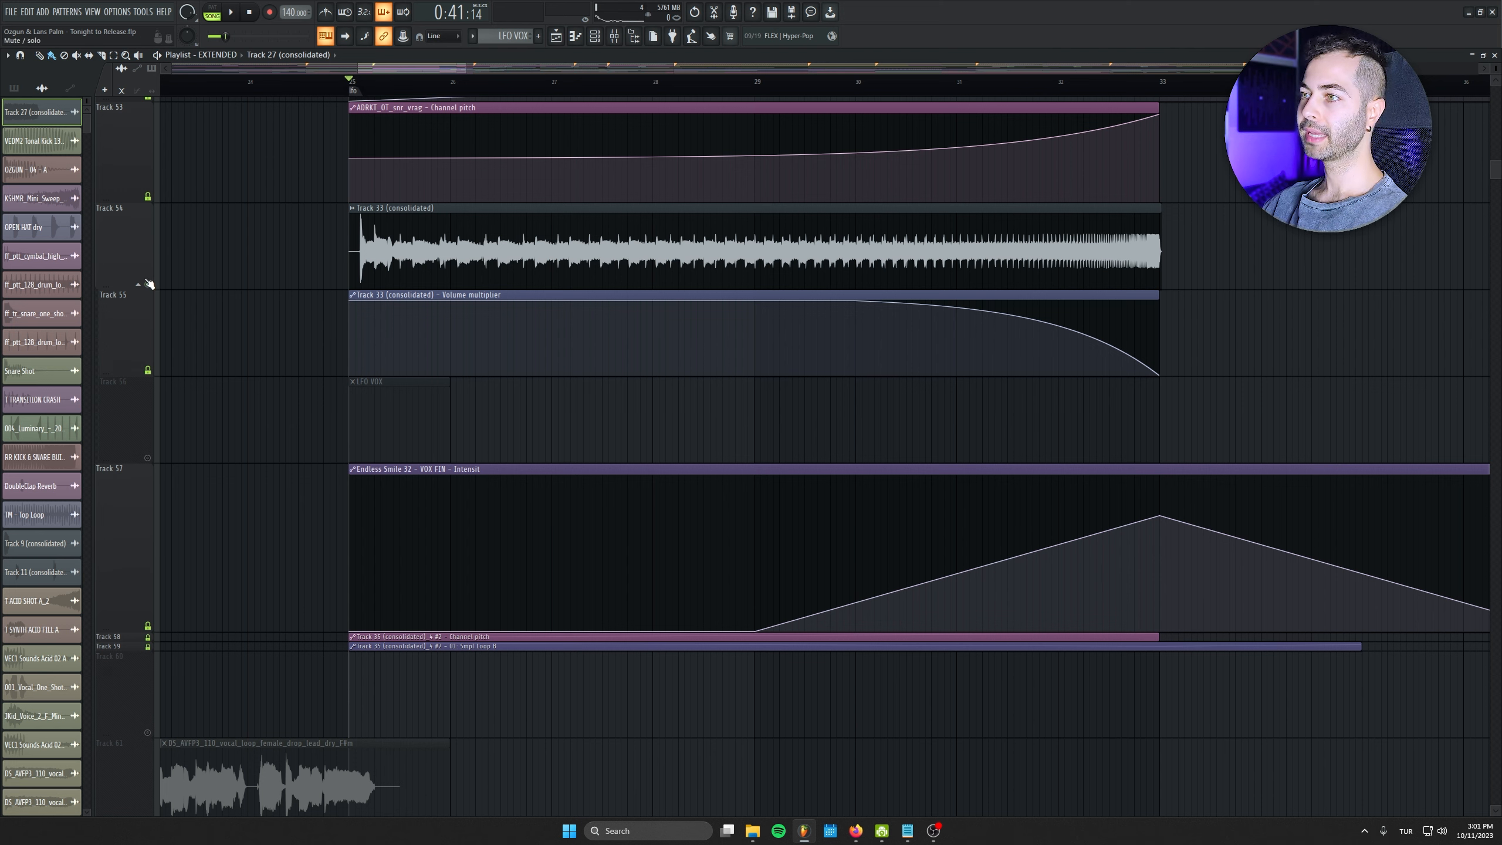
Solo Track 54 with its grouped automation and play the consolidated build-up clip from its start
{"action": "left_click", "coordinate": [148, 284]}
{"action": "left_click", "coordinate": [142, 287]}
{"action": "key", "text": "space"}
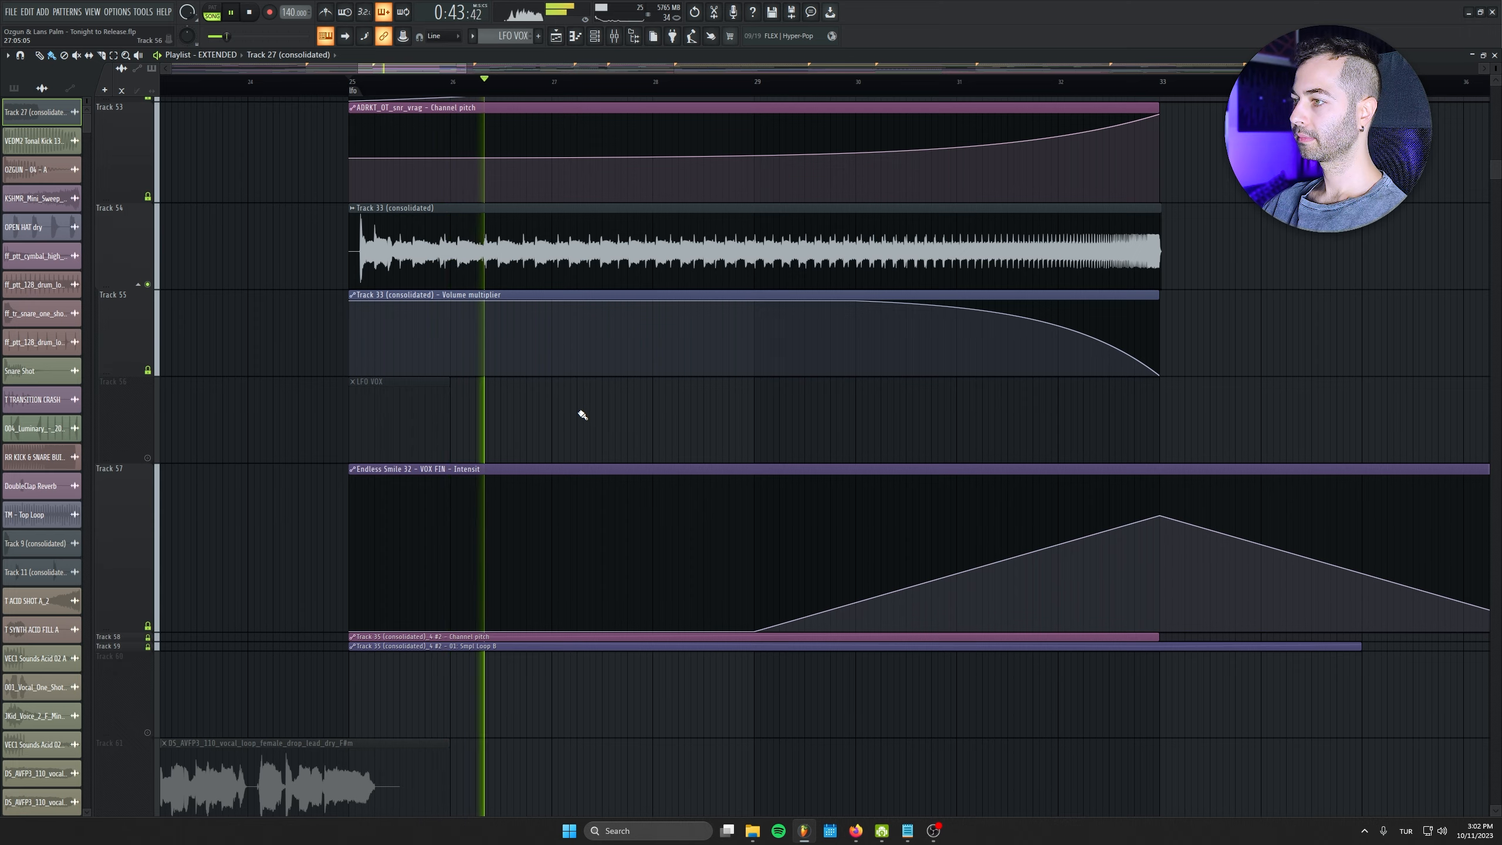
{"action": "scroll", "coordinate": [553, 464], "scroll_direction": "down", "scroll_amount": 1}
{"action": "scroll", "coordinate": [552, 464], "scroll_direction": "down", "scroll_amount": 3}
{"action": "left_click_drag", "start_coordinate": [814, 621], "coordinate": [762, 414]}
{"action": "scroll", "coordinate": [768, 530], "scroll_direction": "down", "scroll_amount": 1}
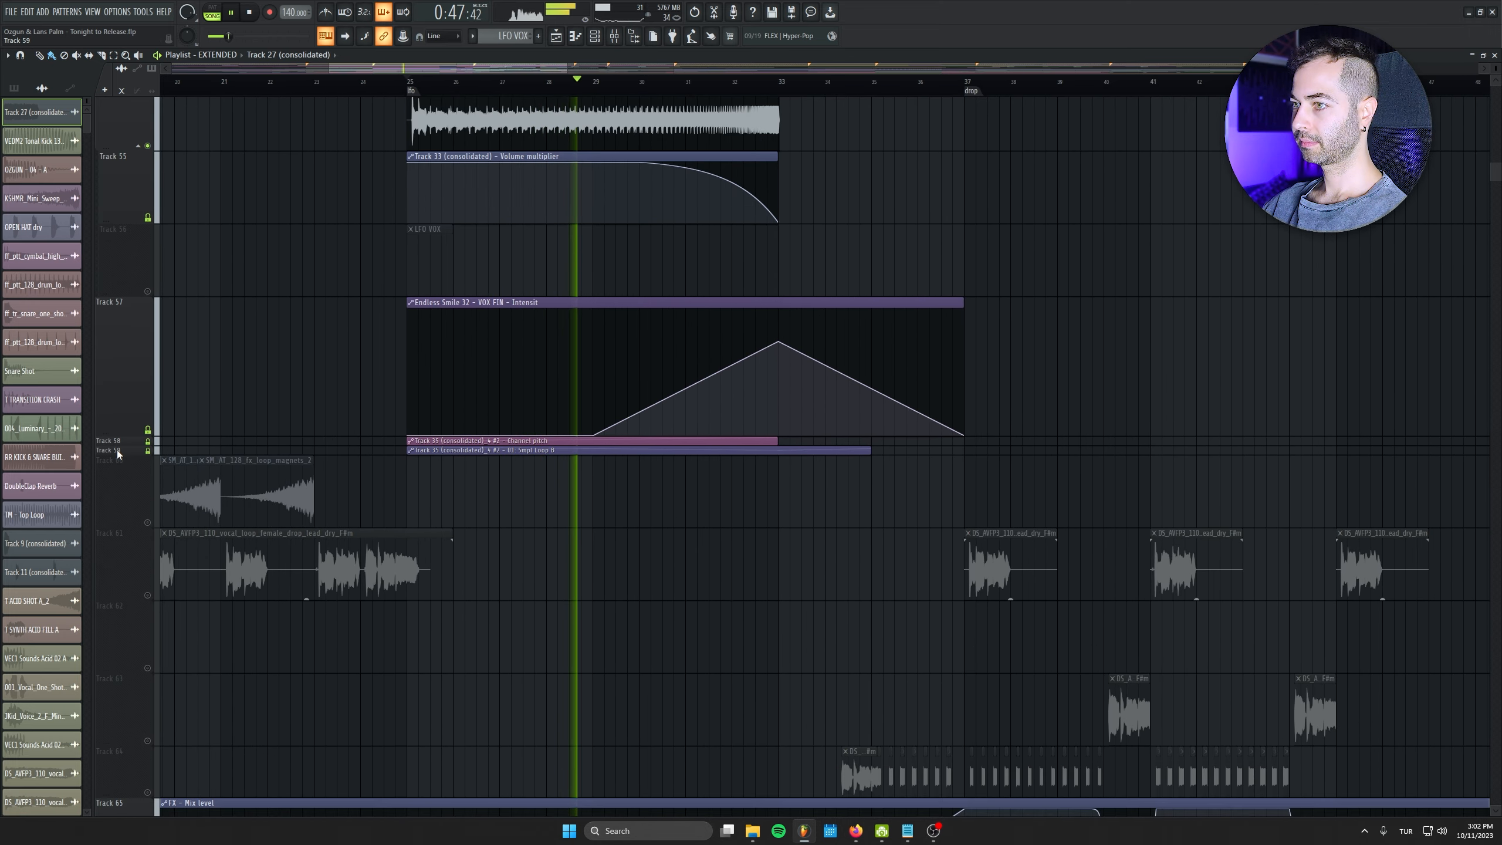
Increase the heights of Tracks 59 and 58 to show the Smpl Loop B and Channel pitch automation curves, and stop playback
{"action": "left_click_drag", "start_coordinate": [124, 454], "coordinate": [123, 593]}
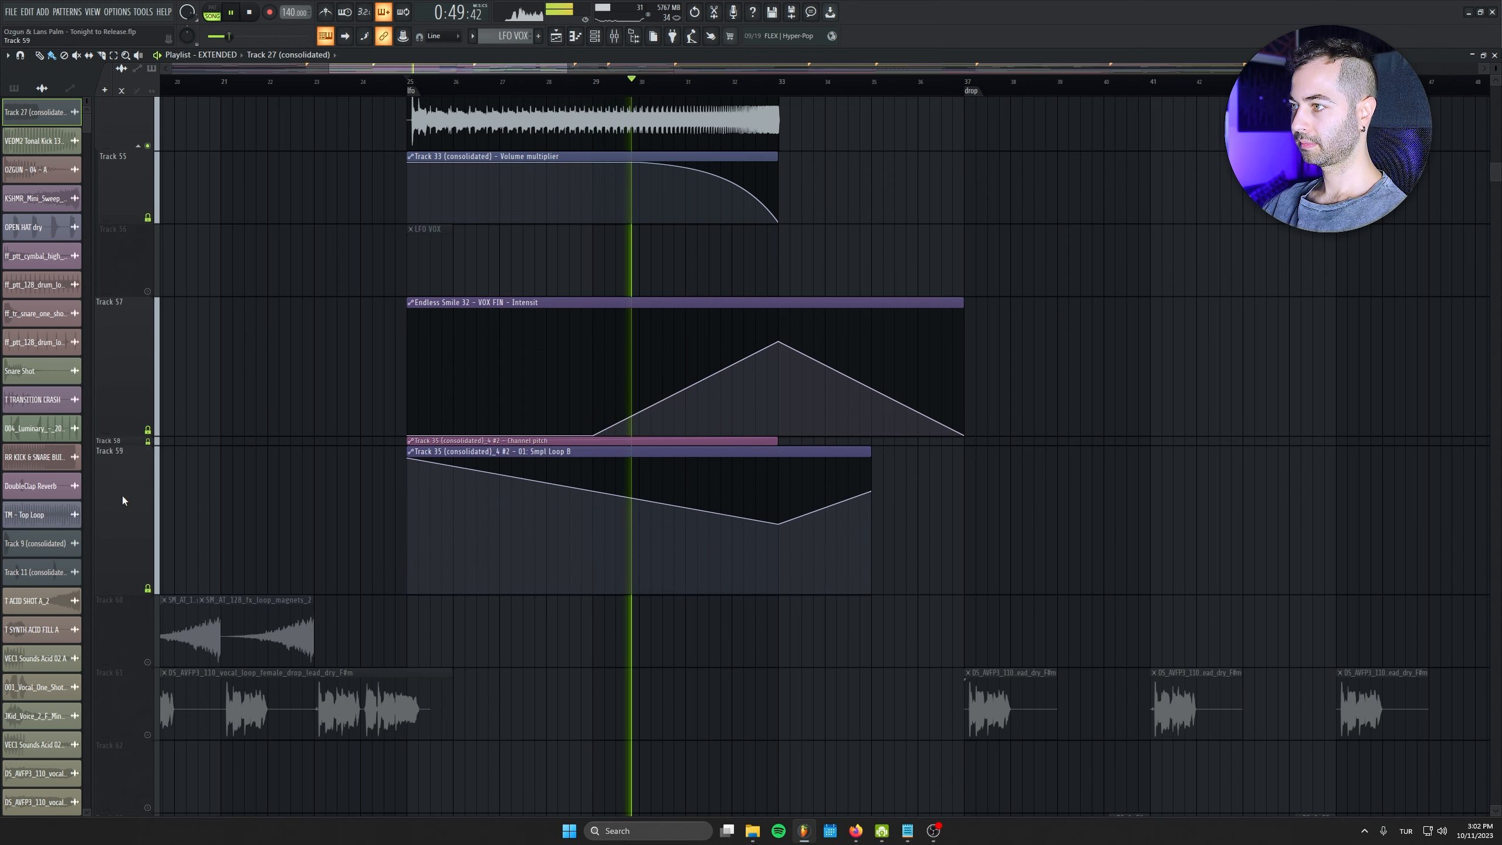
{"action": "left_click_drag", "start_coordinate": [127, 444], "coordinate": [126, 586]}
{"action": "scroll", "coordinate": [402, 608], "scroll_direction": "up", "scroll_amount": 3}
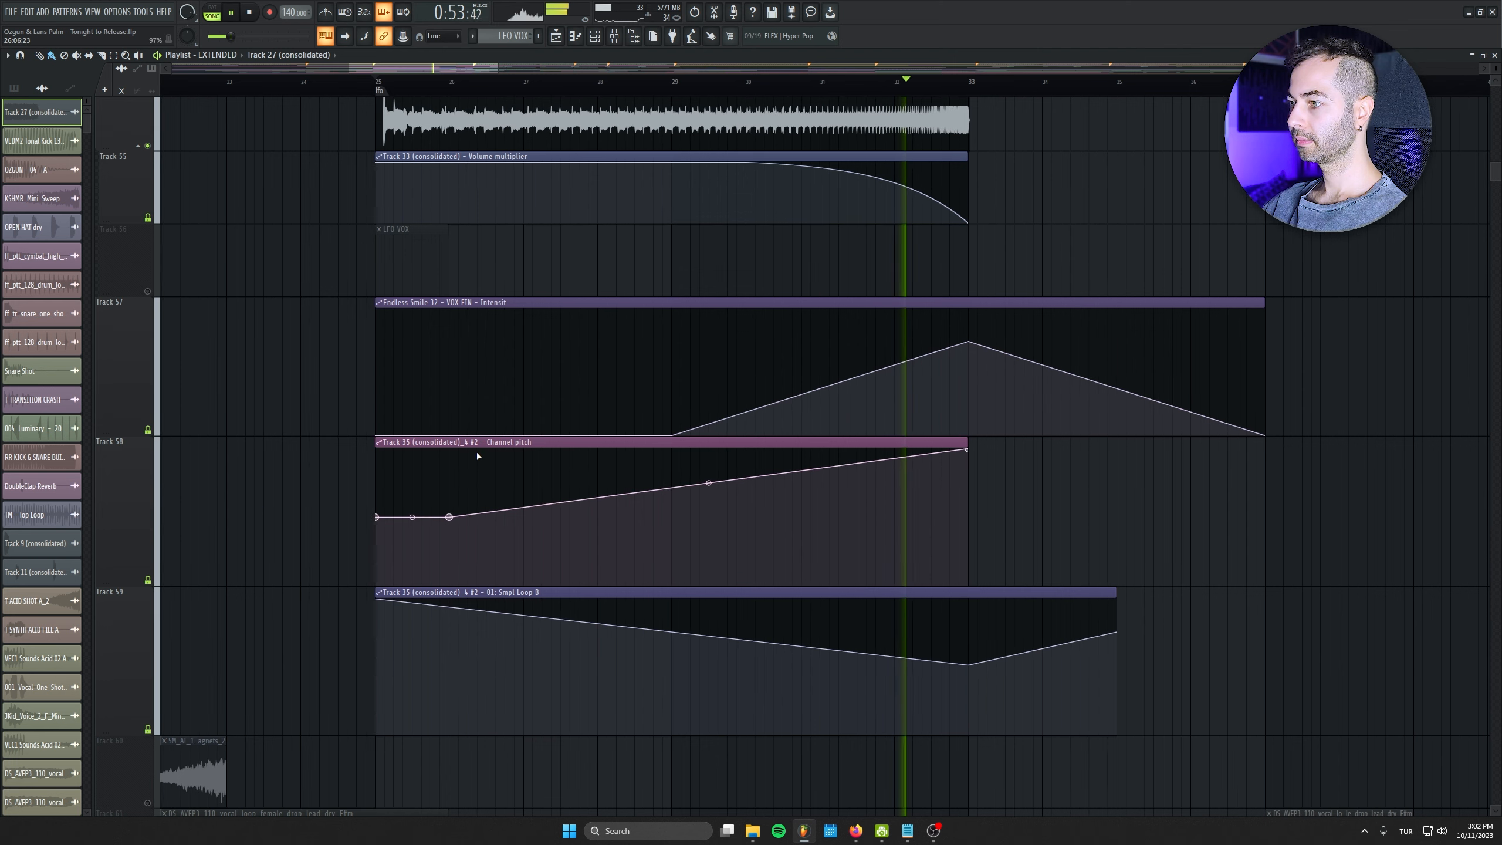
{"action": "key", "text": "space"}
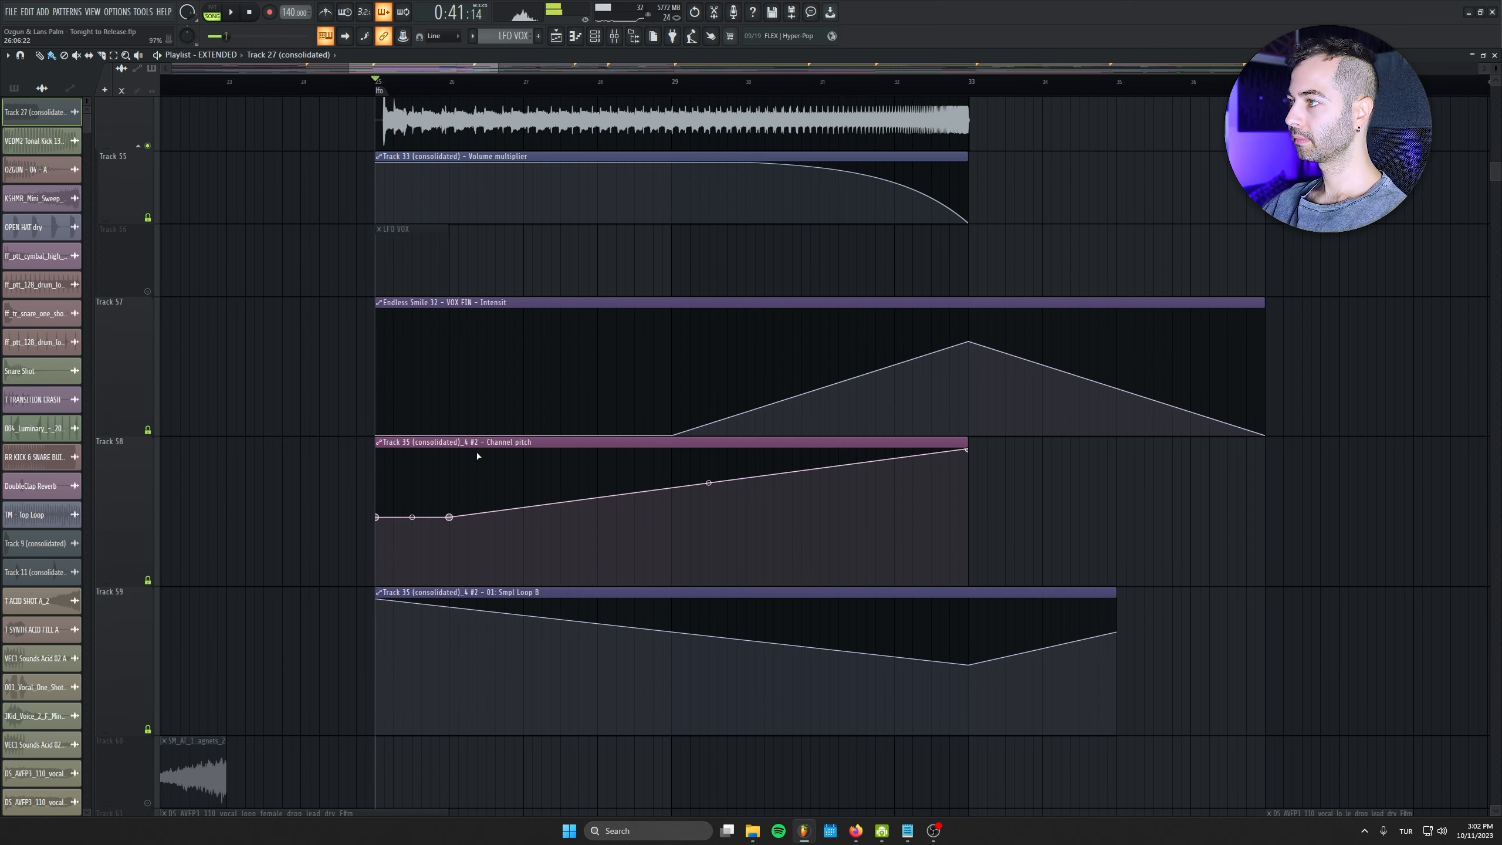
{"action": "left_click_drag", "start_coordinate": [609, 373], "coordinate": [584, 471]}
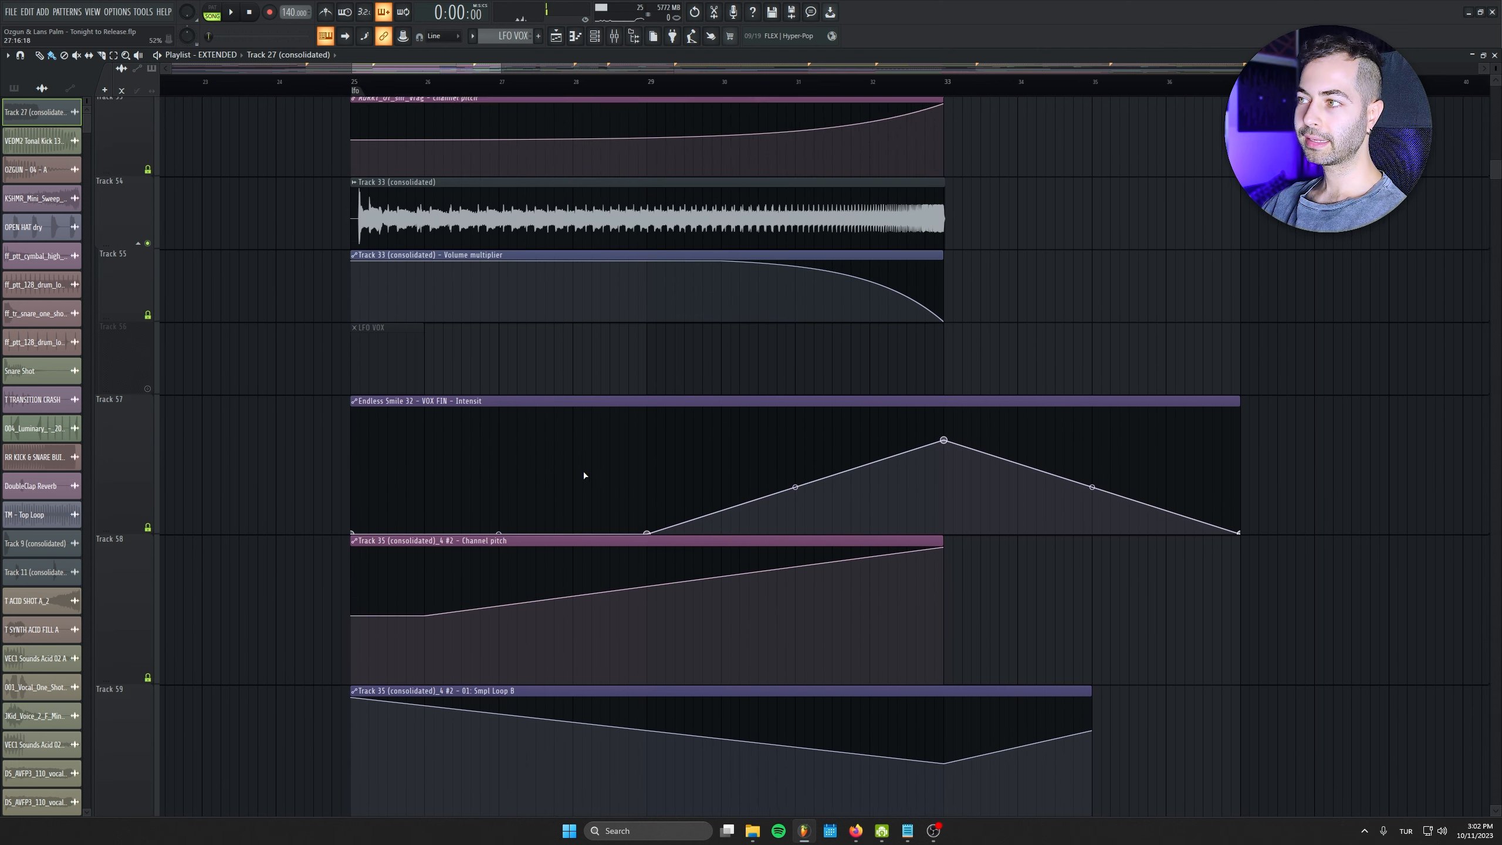
{"action": "scroll", "coordinate": [654, 498], "scroll_direction": "down", "scroll_amount": 3}
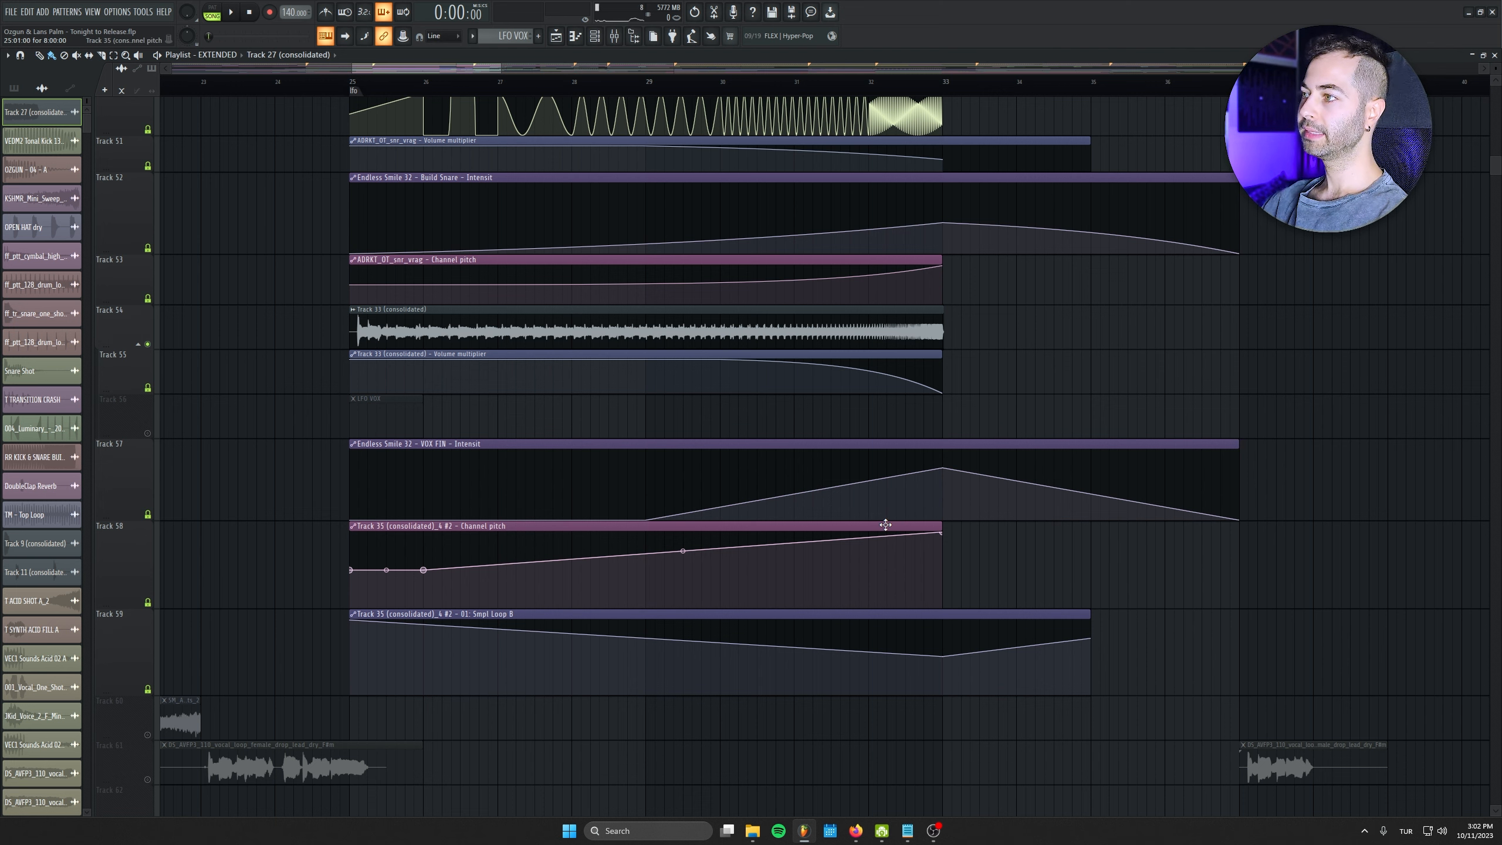
{"action": "scroll", "coordinate": [461, 437], "scroll_direction": "up", "scroll_amount": 3}
Examine the waveform of the Track 33 (consolidated) clip on Track 54 up close, comparing its successive hits
{"action": "left_click_drag", "start_coordinate": [342, 510], "coordinate": [1135, 499]}
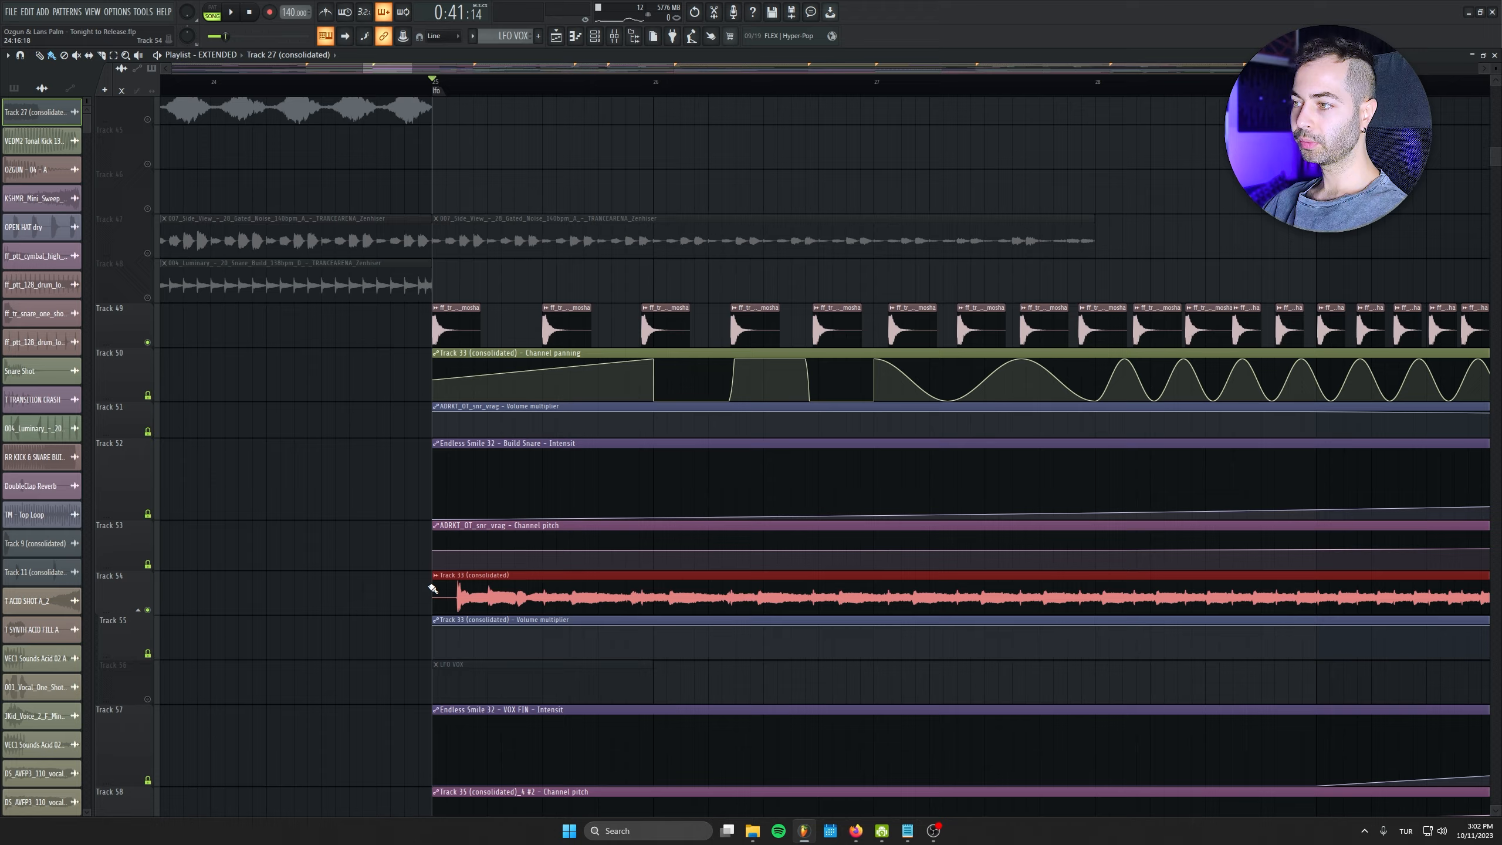
{"action": "scroll", "coordinate": [437, 588], "scroll_direction": "up", "scroll_amount": 3}
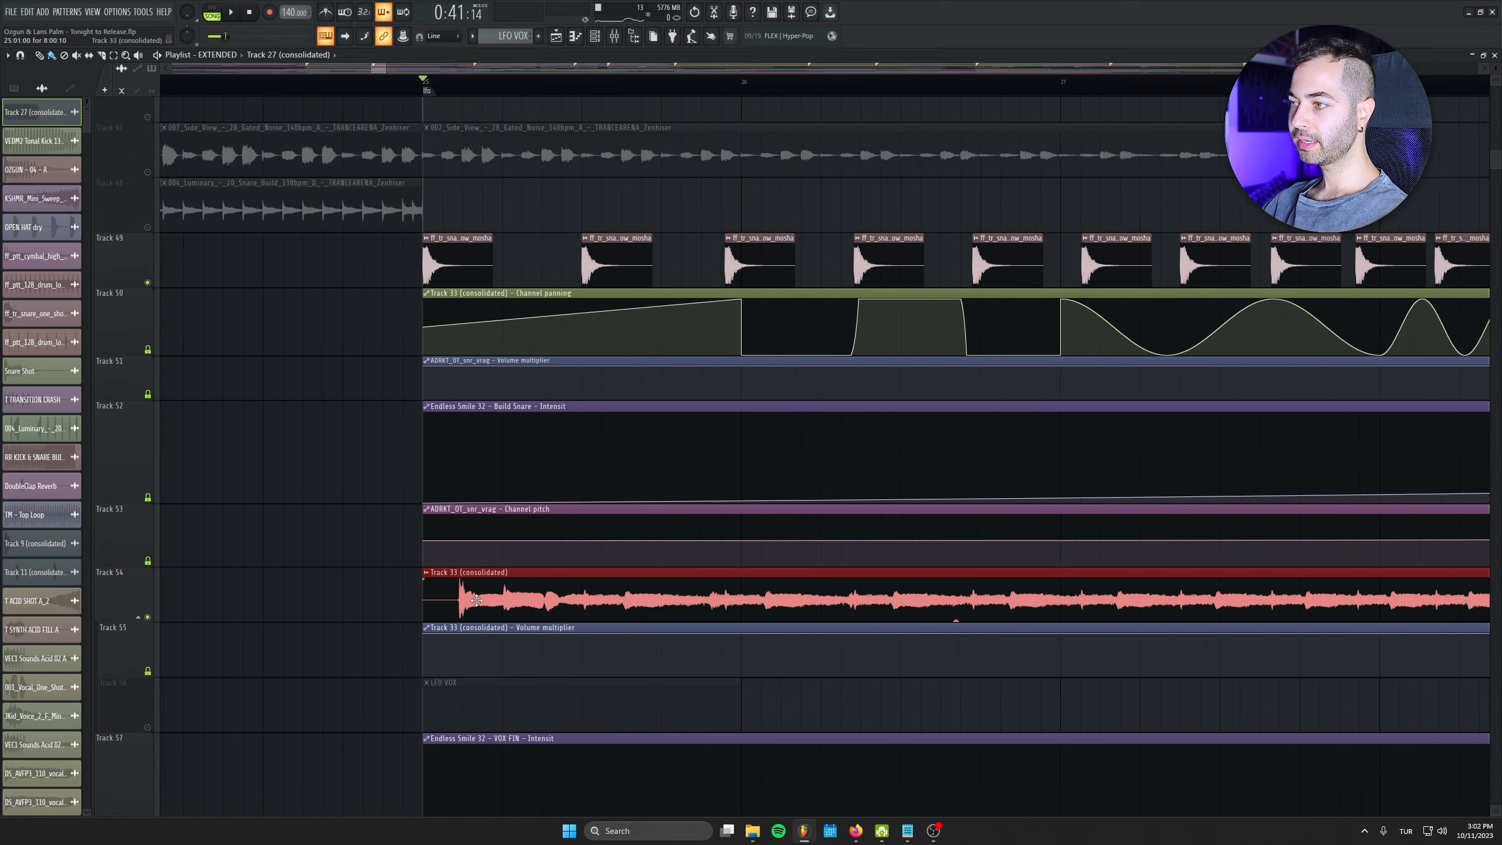
{"action": "left_click_drag", "start_coordinate": [956, 624], "coordinate": [623, 607]}
{"action": "scroll", "coordinate": [623, 607], "scroll_direction": "up", "scroll_amount": 5}
{"action": "scroll", "coordinate": [548, 595], "scroll_direction": "up", "scroll_amount": 2}
{"action": "scroll", "coordinate": [546, 615], "scroll_direction": "up", "scroll_amount": 2}
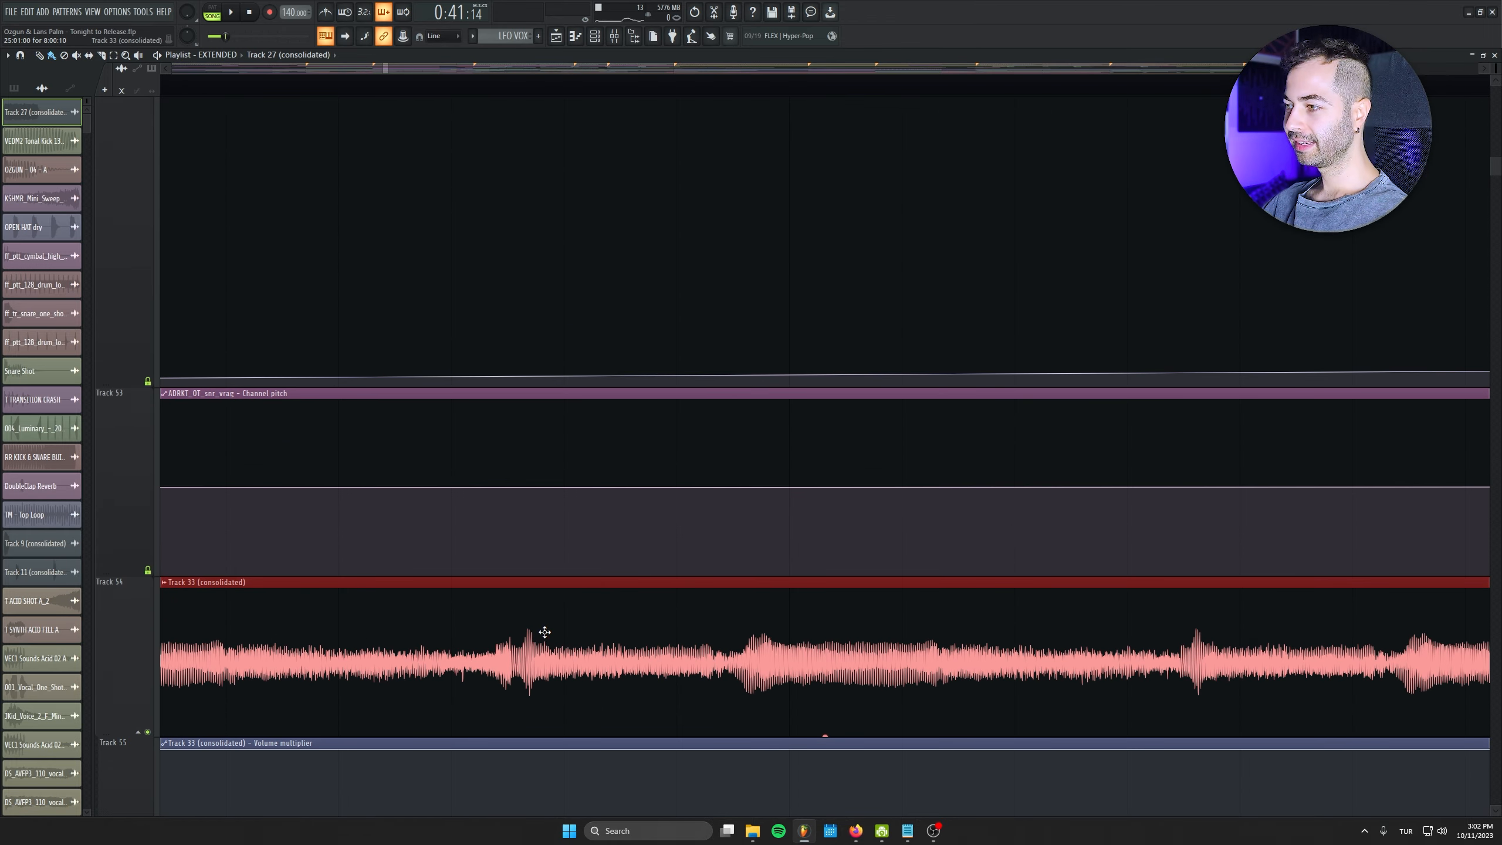
{"action": "left_click_drag", "start_coordinate": [722, 654], "coordinate": [784, 653]}
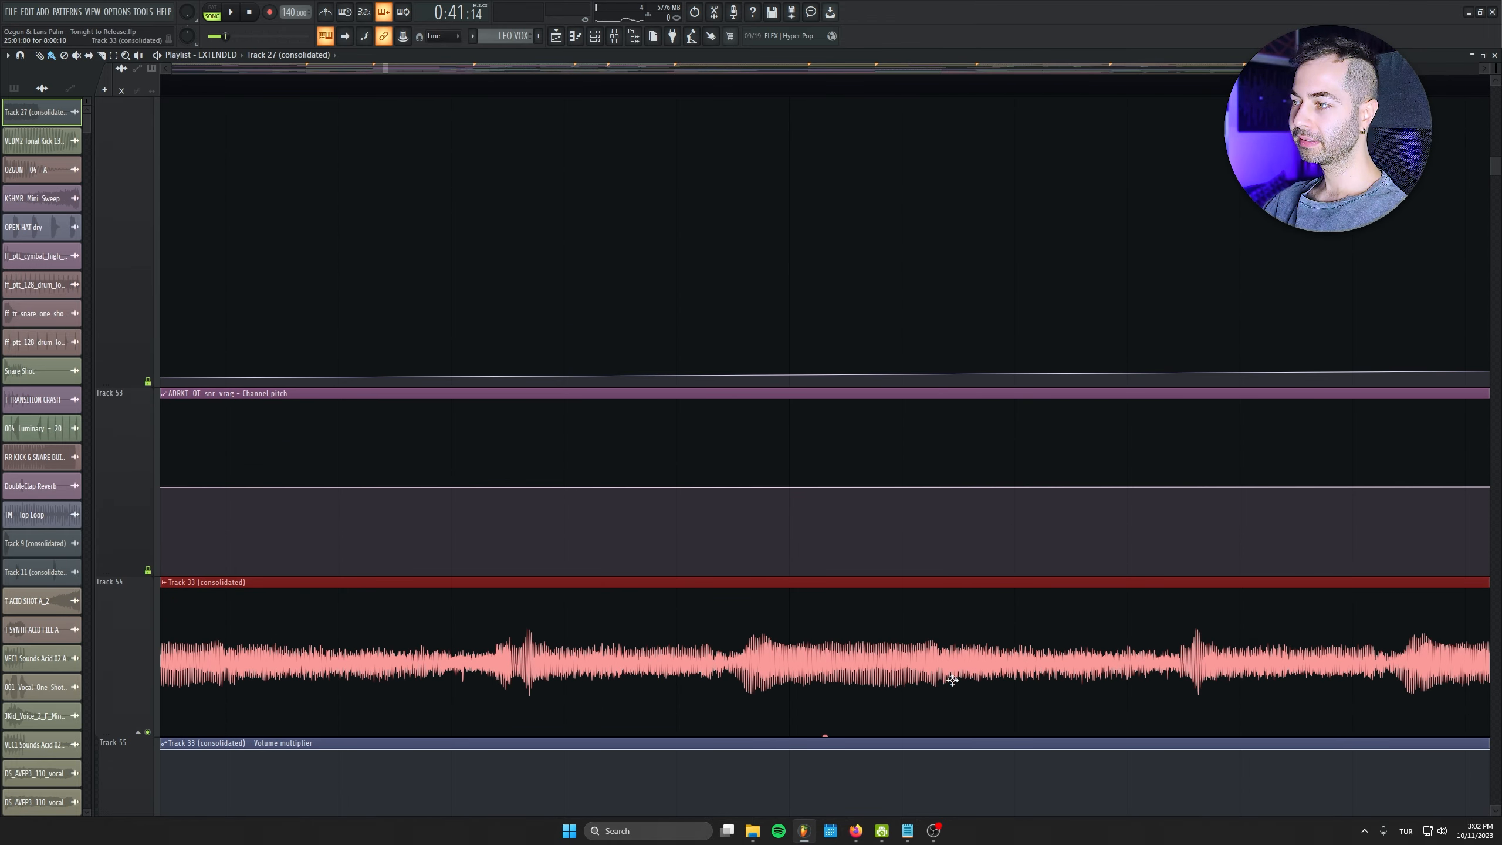
{"action": "left_click_drag", "start_coordinate": [1223, 655], "coordinate": [731, 614]}
{"action": "left_click_drag", "start_coordinate": [932, 614], "coordinate": [817, 602]}
{"action": "scroll", "coordinate": [697, 597], "scroll_direction": "down", "scroll_amount": 4}
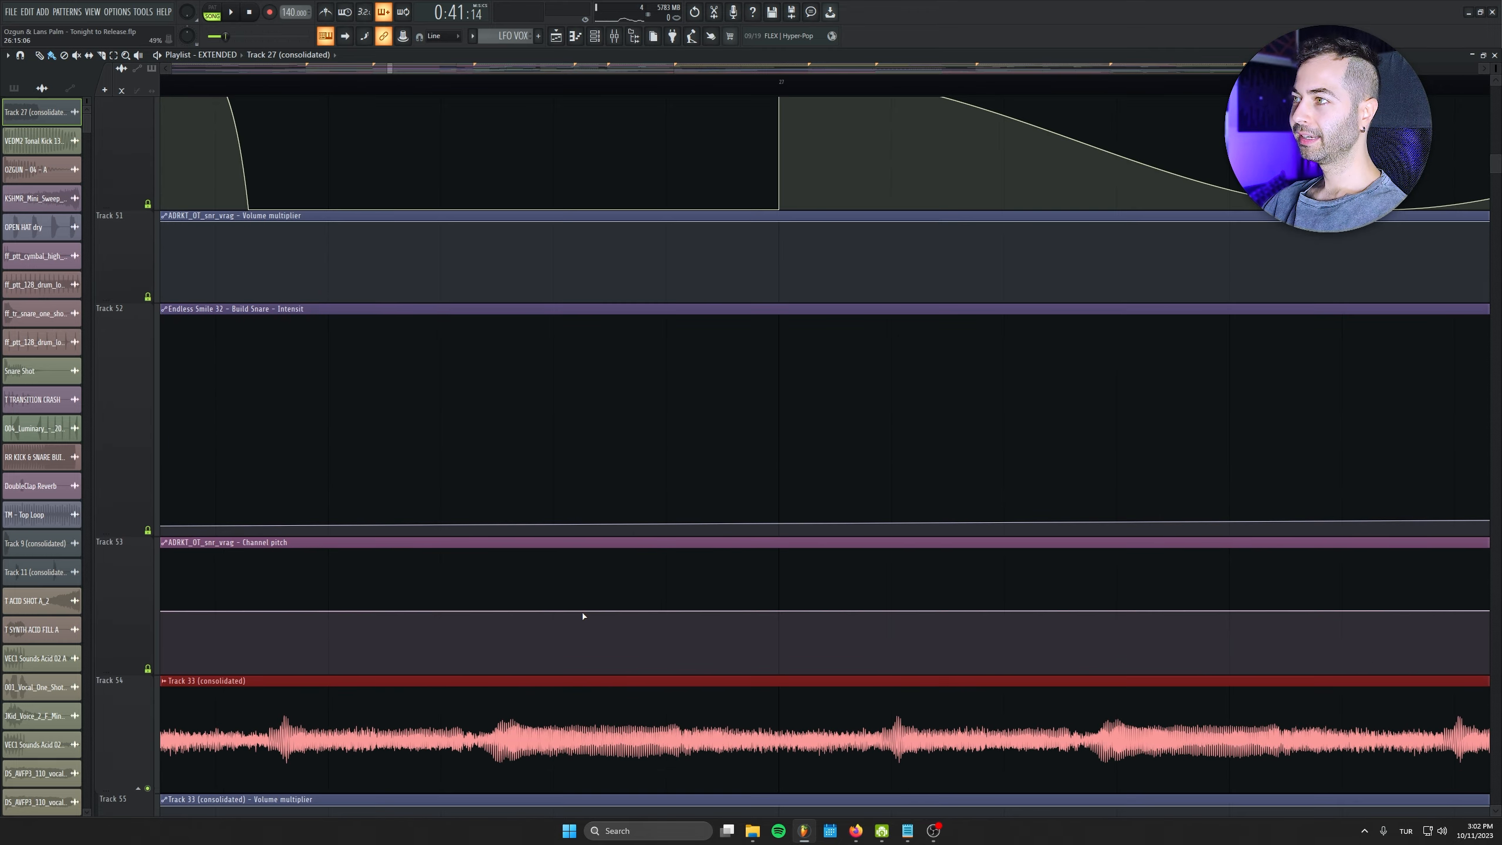
Select a ff_tr_snare_one_shot_low_mosha clip on Track 49 and align the playhead with snare starts to compare them with the panning curve
{"action": "left_click_drag", "start_coordinate": [288, 283], "coordinate": [668, 285]}
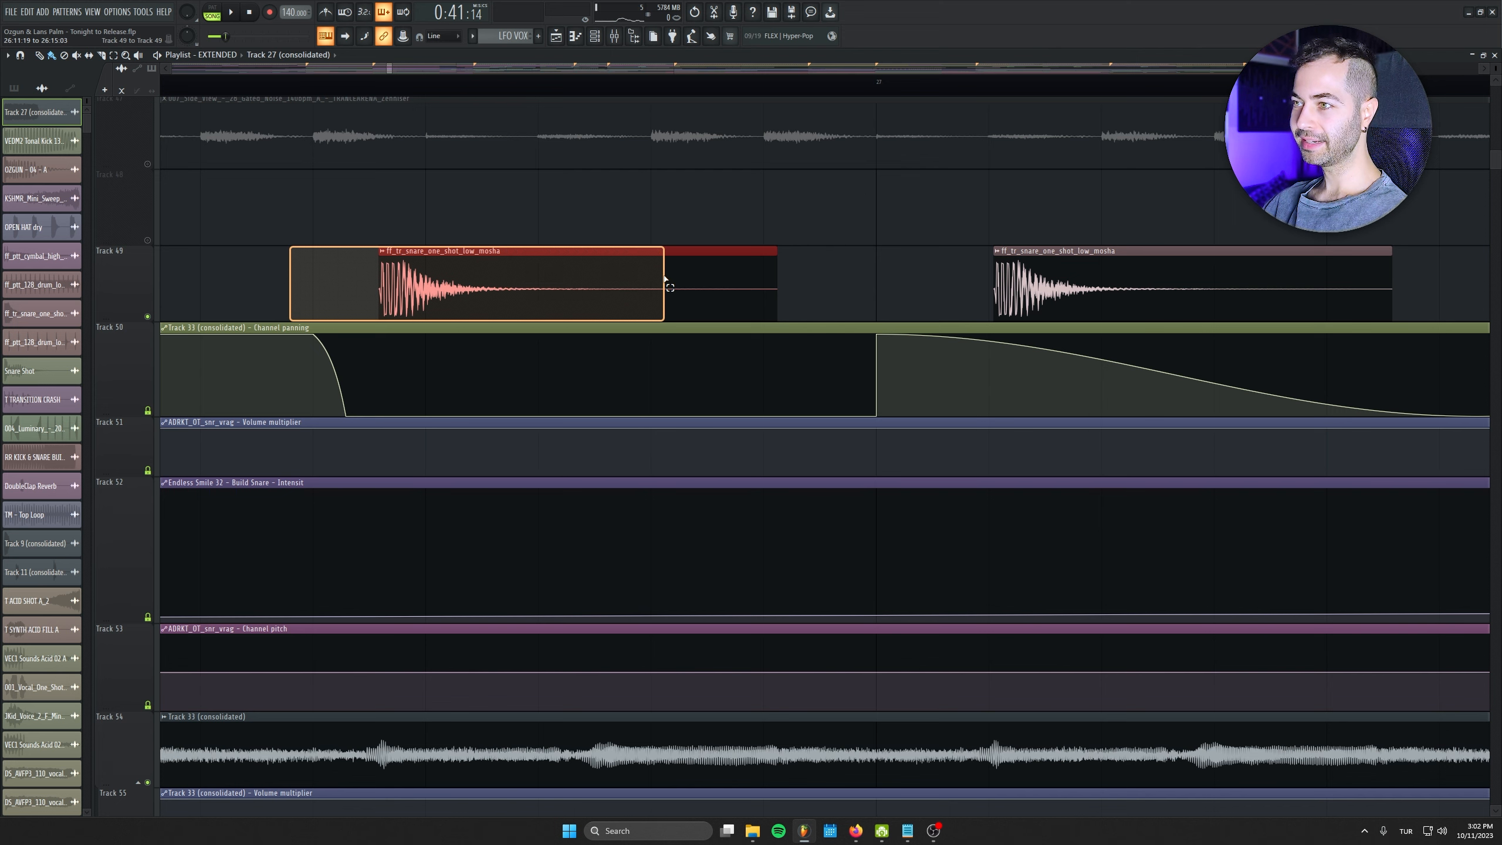
{"action": "left_click", "coordinate": [374, 83]}
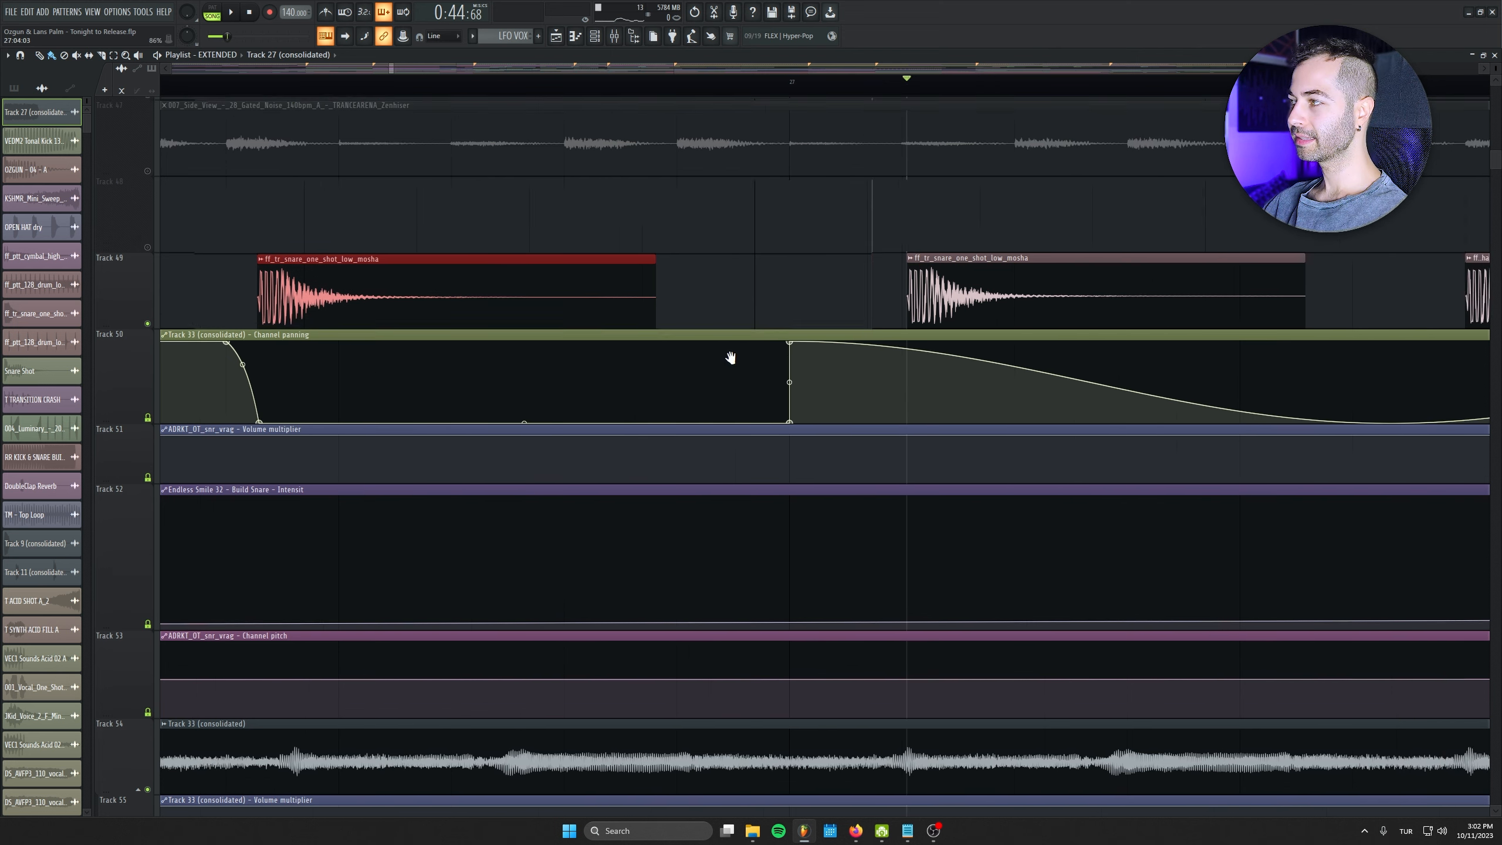
{"action": "left_click_drag", "start_coordinate": [731, 359], "coordinate": [562, 345]}
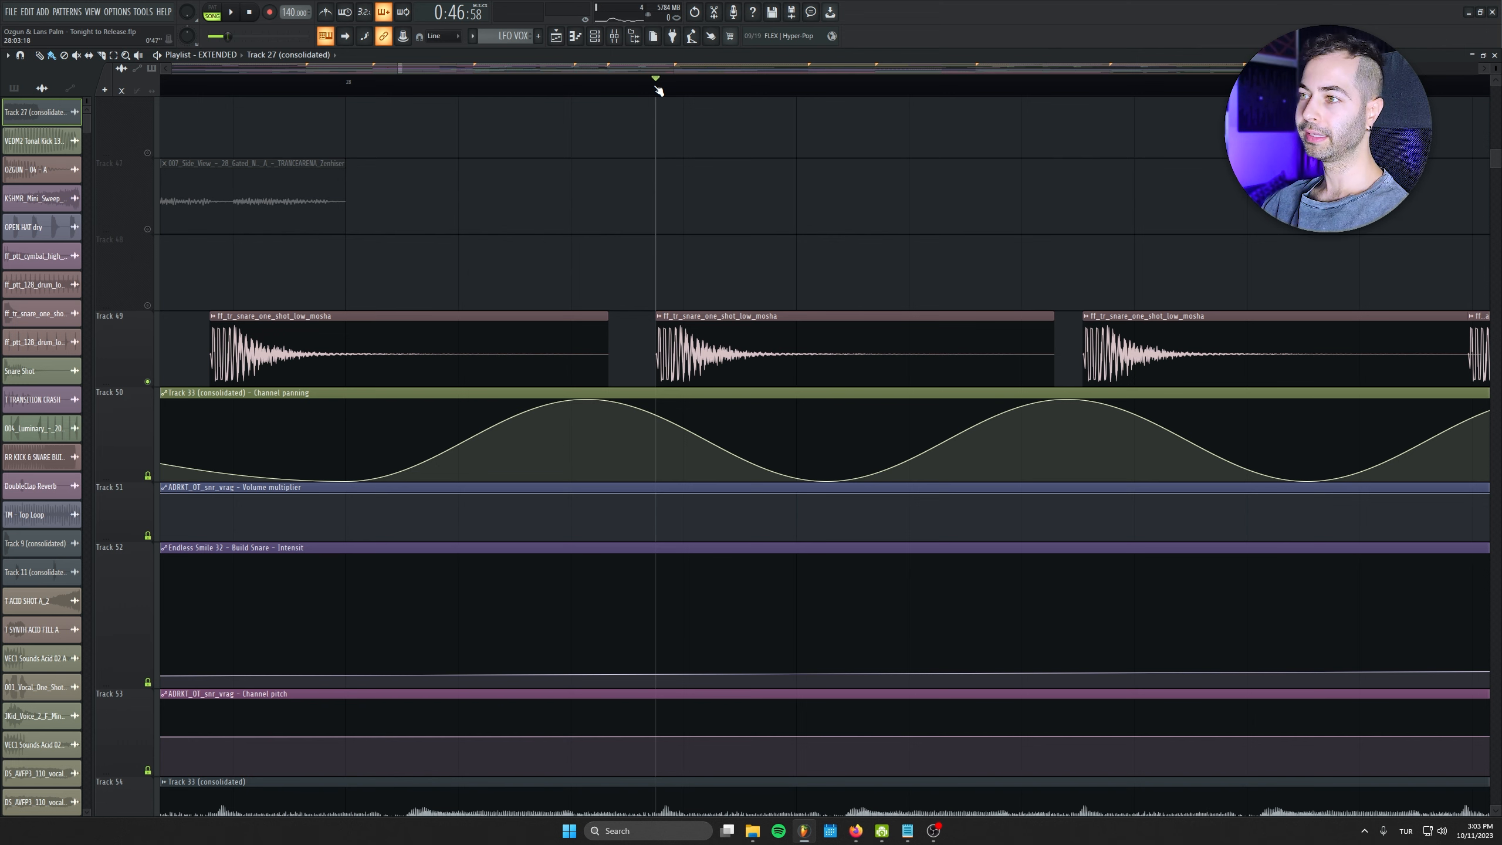
Examine how the accelerating snare roll on Track 49 lines up with the Track 50 panning automation and the Track 54 consolidated clip
{"action": "scroll", "coordinate": [691, 491], "scroll_direction": "down", "scroll_amount": 5}
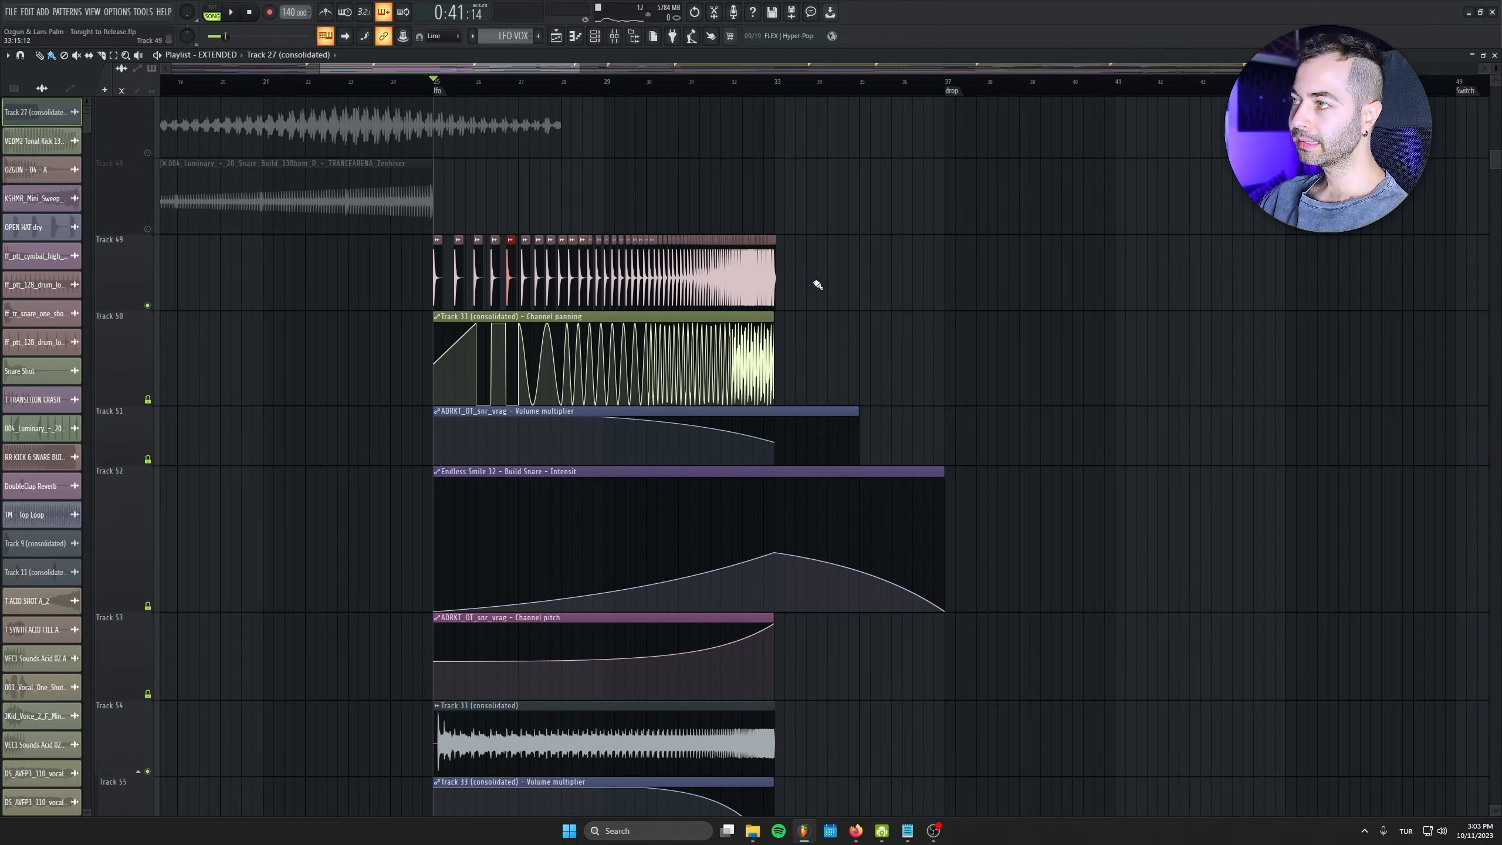
{"action": "scroll", "coordinate": [818, 284], "scroll_direction": "up", "scroll_amount": 5}
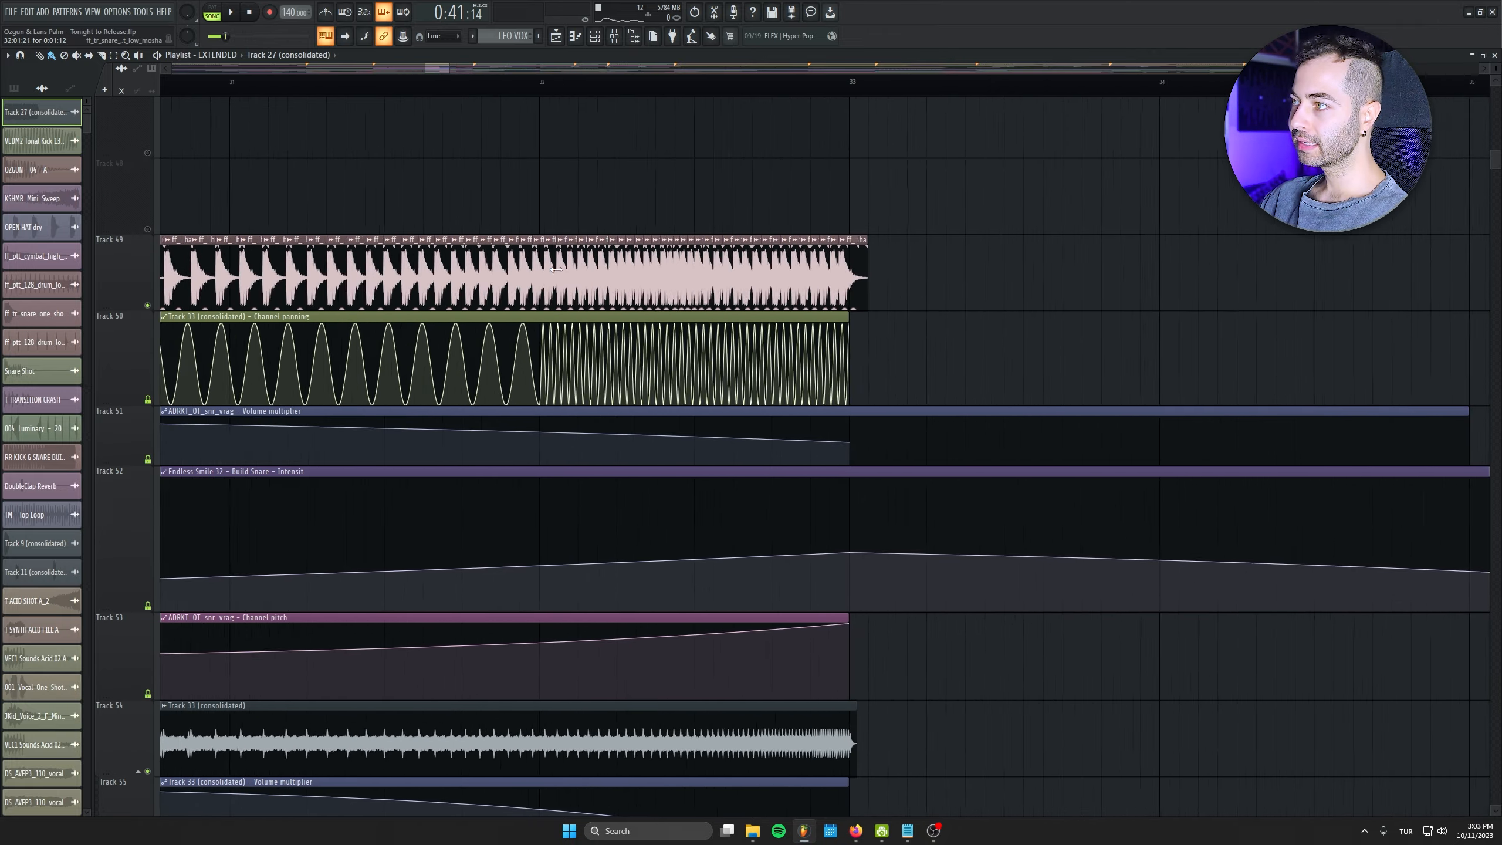
{"action": "scroll", "coordinate": [921, 291], "scroll_direction": "down", "scroll_amount": 5}
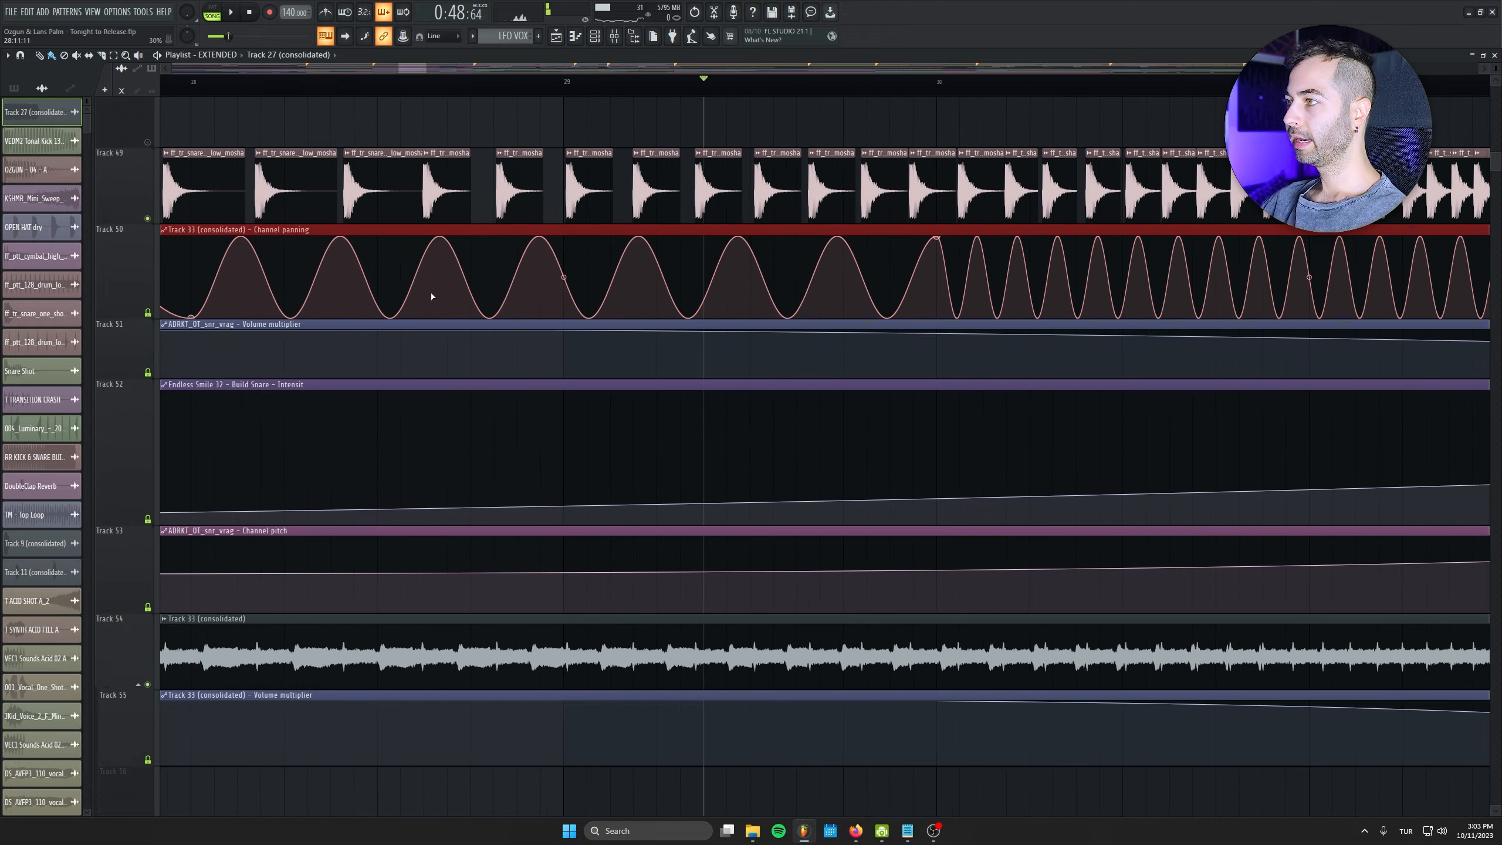
{"action": "left_click_drag", "start_coordinate": [291, 296], "coordinate": [967, 308]}
{"action": "scroll", "coordinate": [644, 391], "scroll_direction": "down", "scroll_amount": 6}
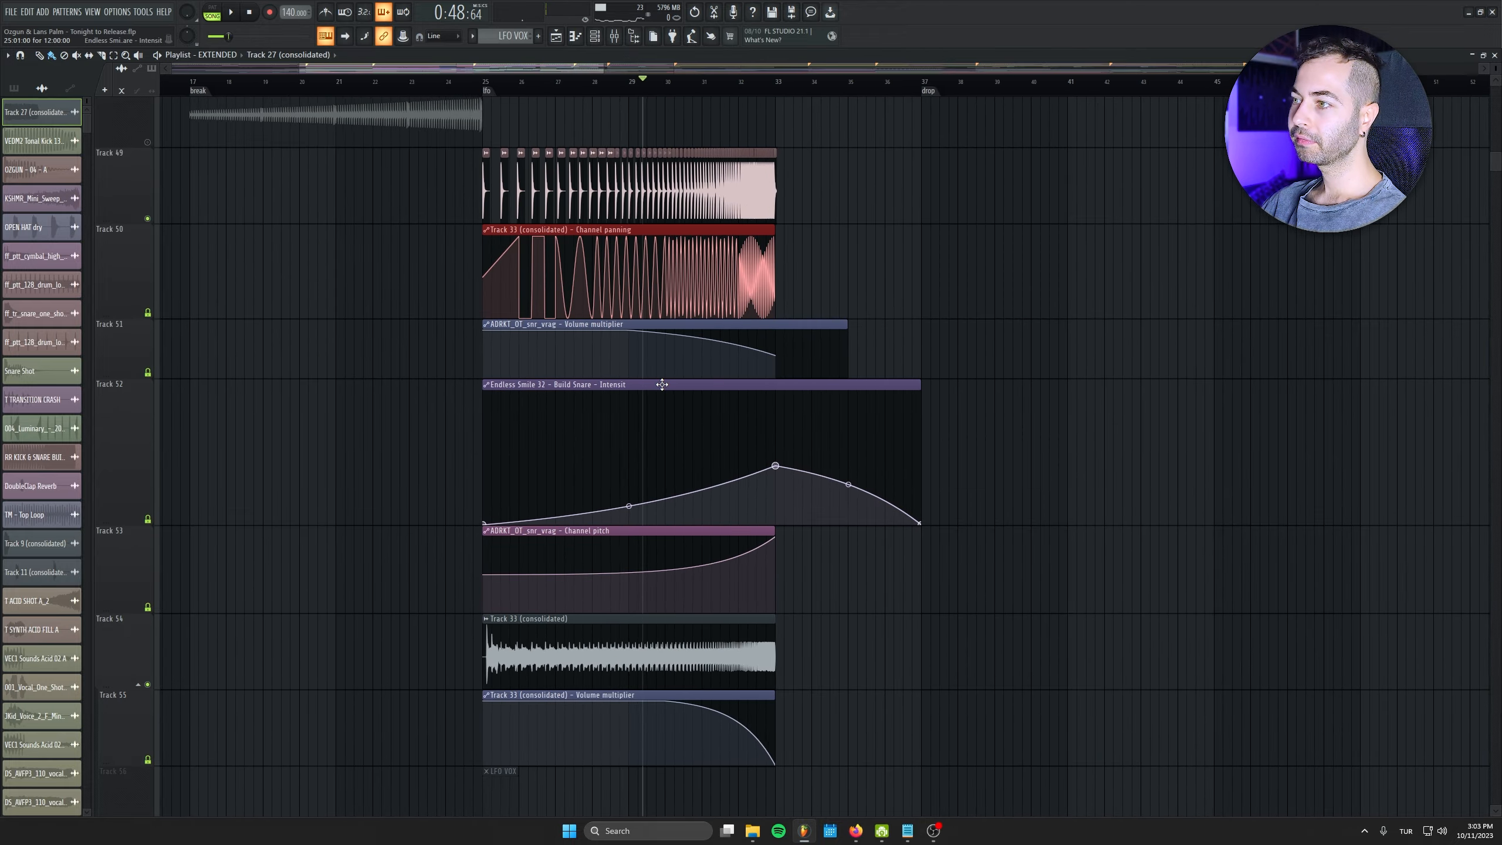
{"action": "left_click_drag", "start_coordinate": [456, 652], "coordinate": [963, 560]}
{"action": "scroll", "coordinate": [680, 559], "scroll_direction": "up", "scroll_amount": 6}
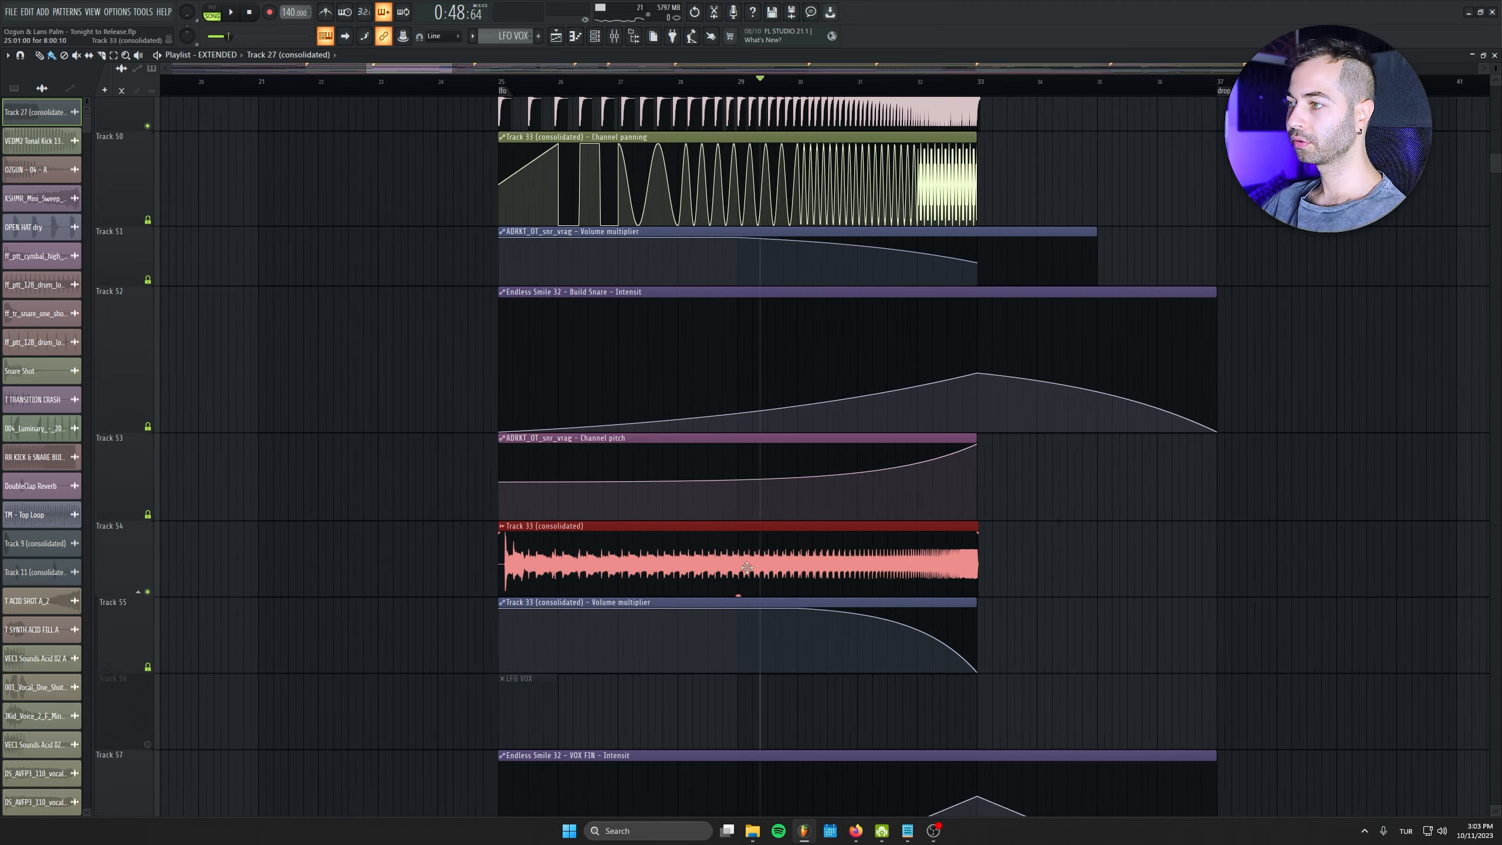
{"action": "left_click_drag", "start_coordinate": [571, 559], "coordinate": [866, 543]}
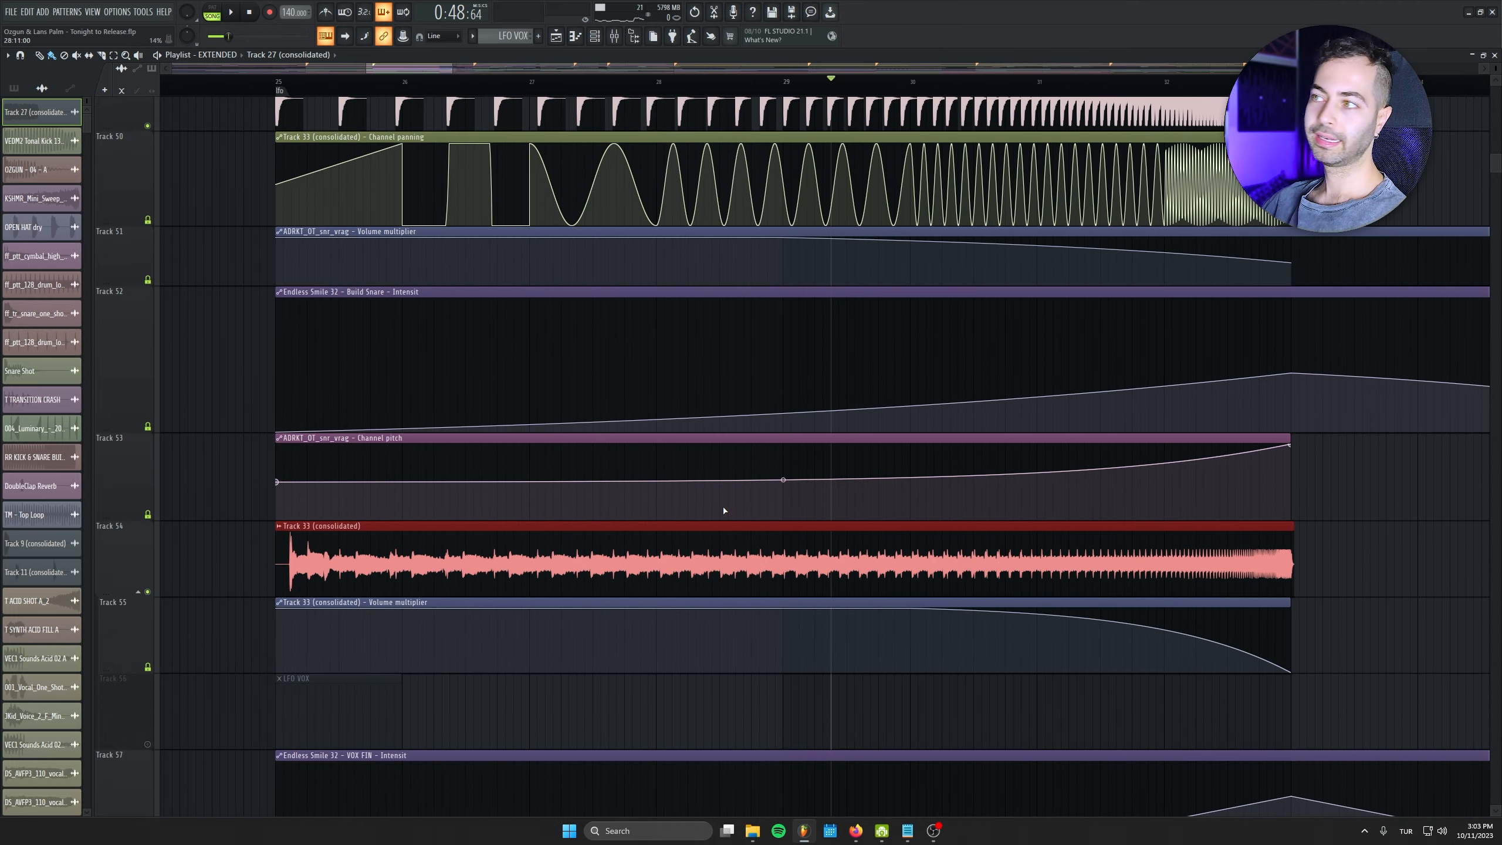
{"action": "left_click_drag", "start_coordinate": [723, 511], "coordinate": [747, 625]}
{"action": "scroll", "coordinate": [747, 626], "scroll_direction": "down", "scroll_amount": 1}
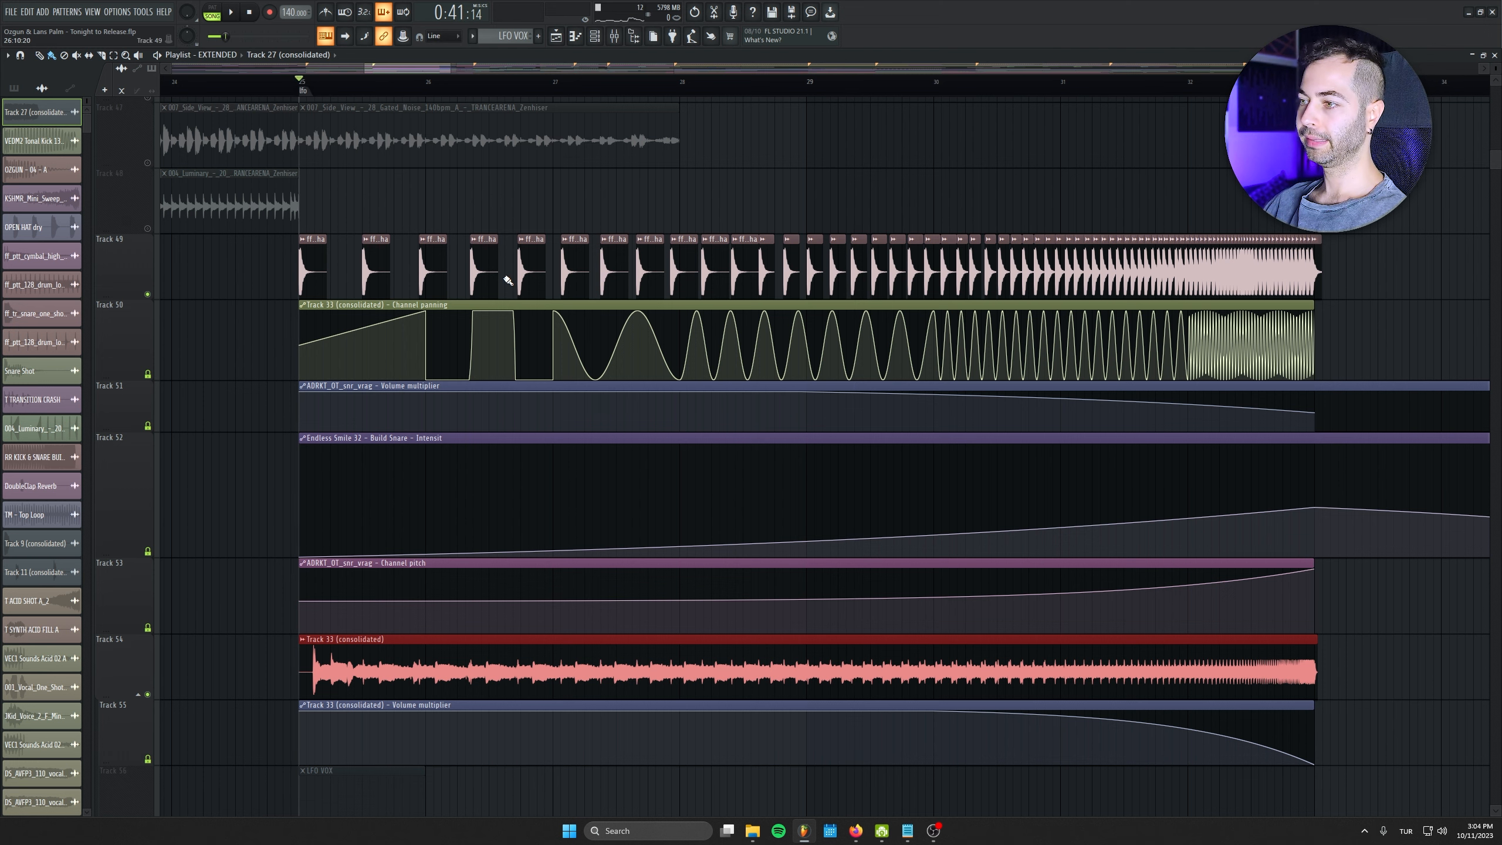
Play the Track 49 snare roll with its layered Track 33 clip and automation through the whole build-up, and stop playback
{"action": "key", "text": "space"}
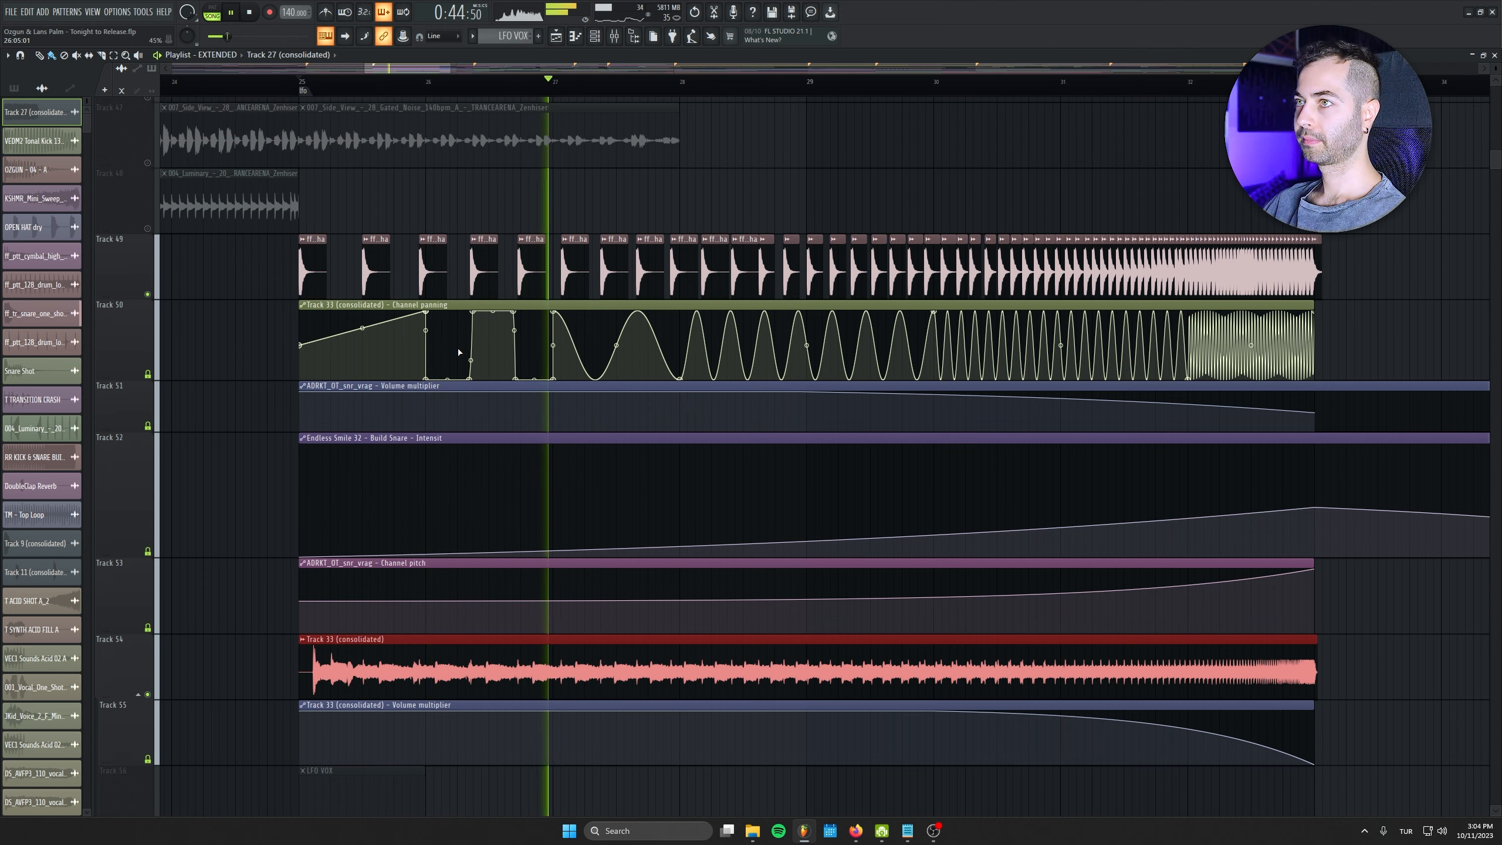
{"action": "scroll", "coordinate": [902, 416], "scroll_direction": "down", "scroll_amount": 3}
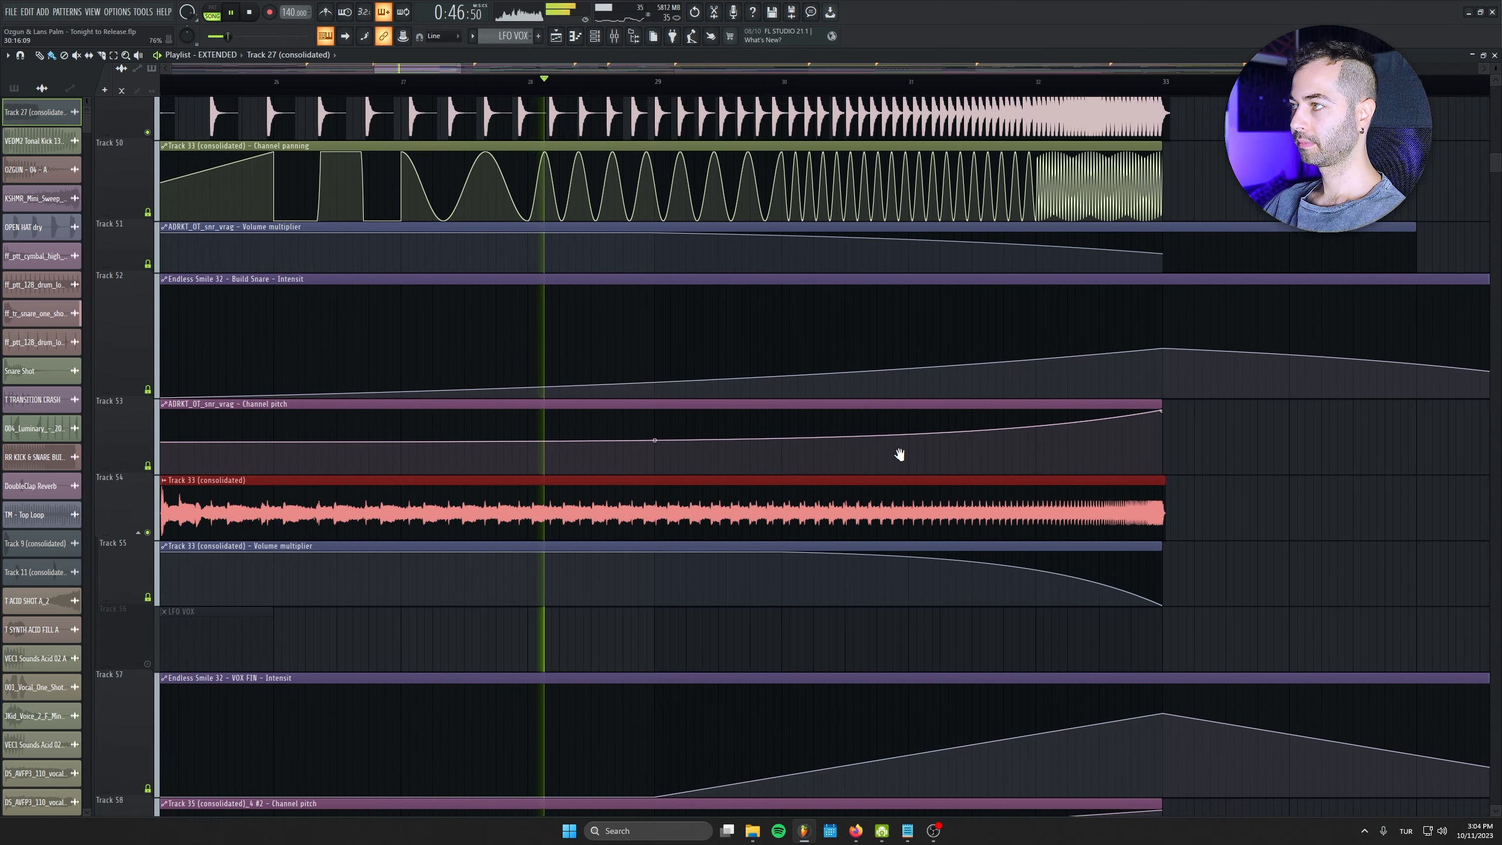
{"action": "scroll", "coordinate": [899, 453], "scroll_direction": "up", "scroll_amount": 2}
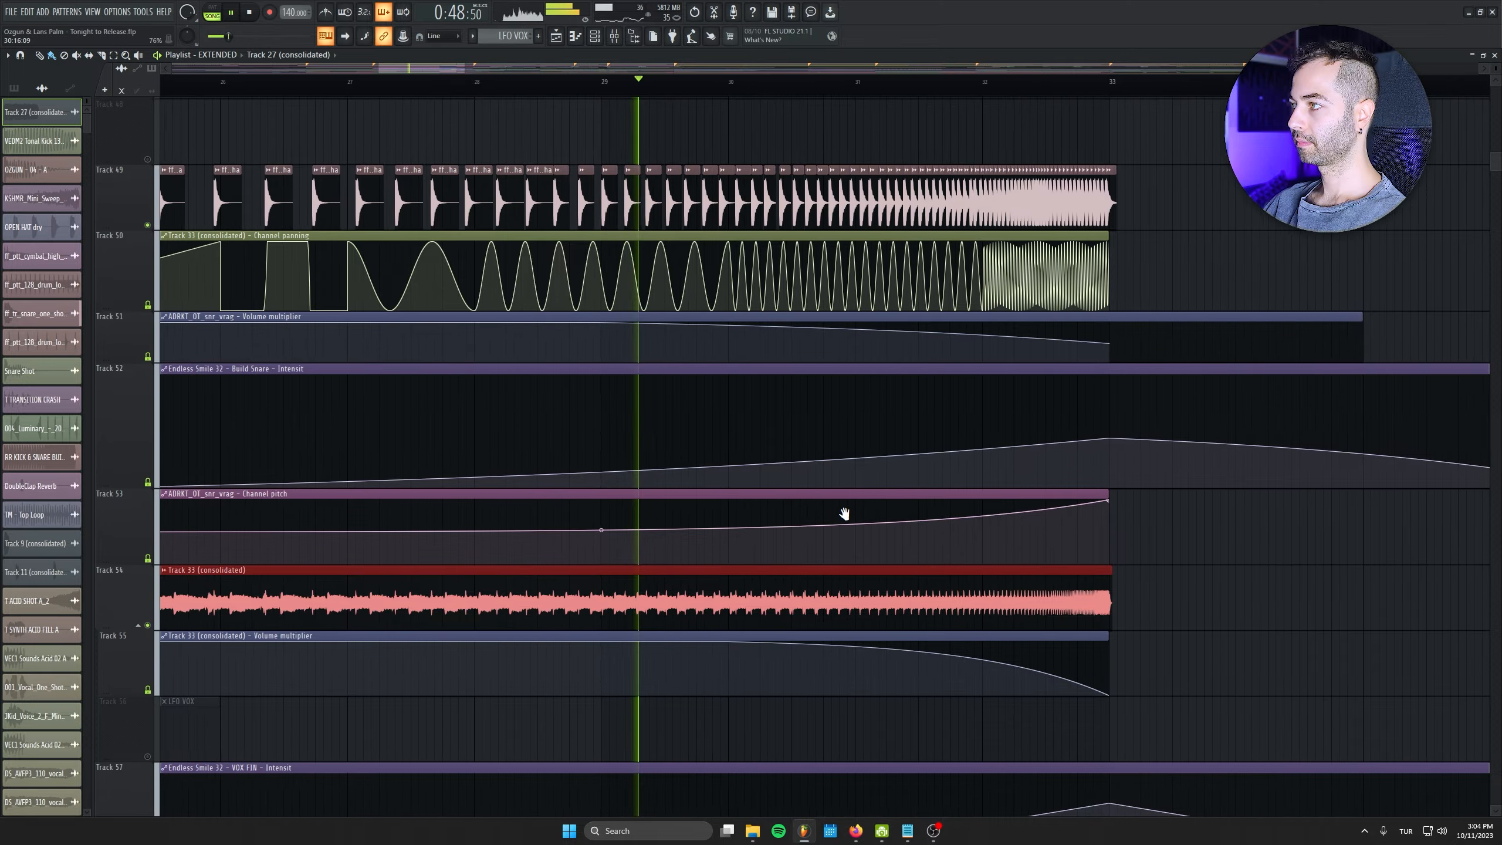
{"action": "left_click_drag", "start_coordinate": [844, 514], "coordinate": [535, 507]}
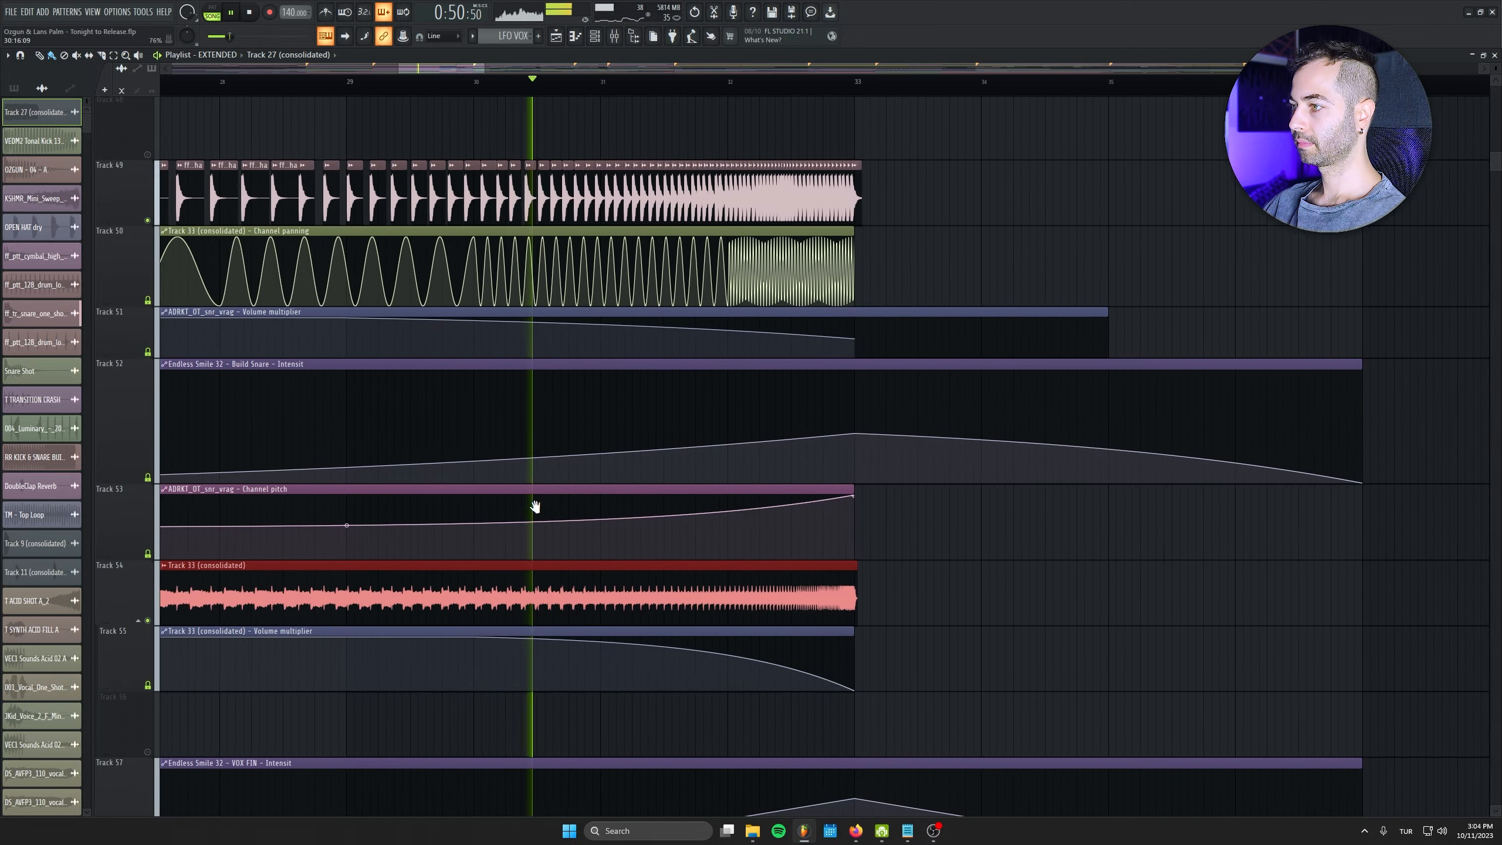
{"action": "scroll", "coordinate": [824, 542], "scroll_direction": "up", "scroll_amount": 5}
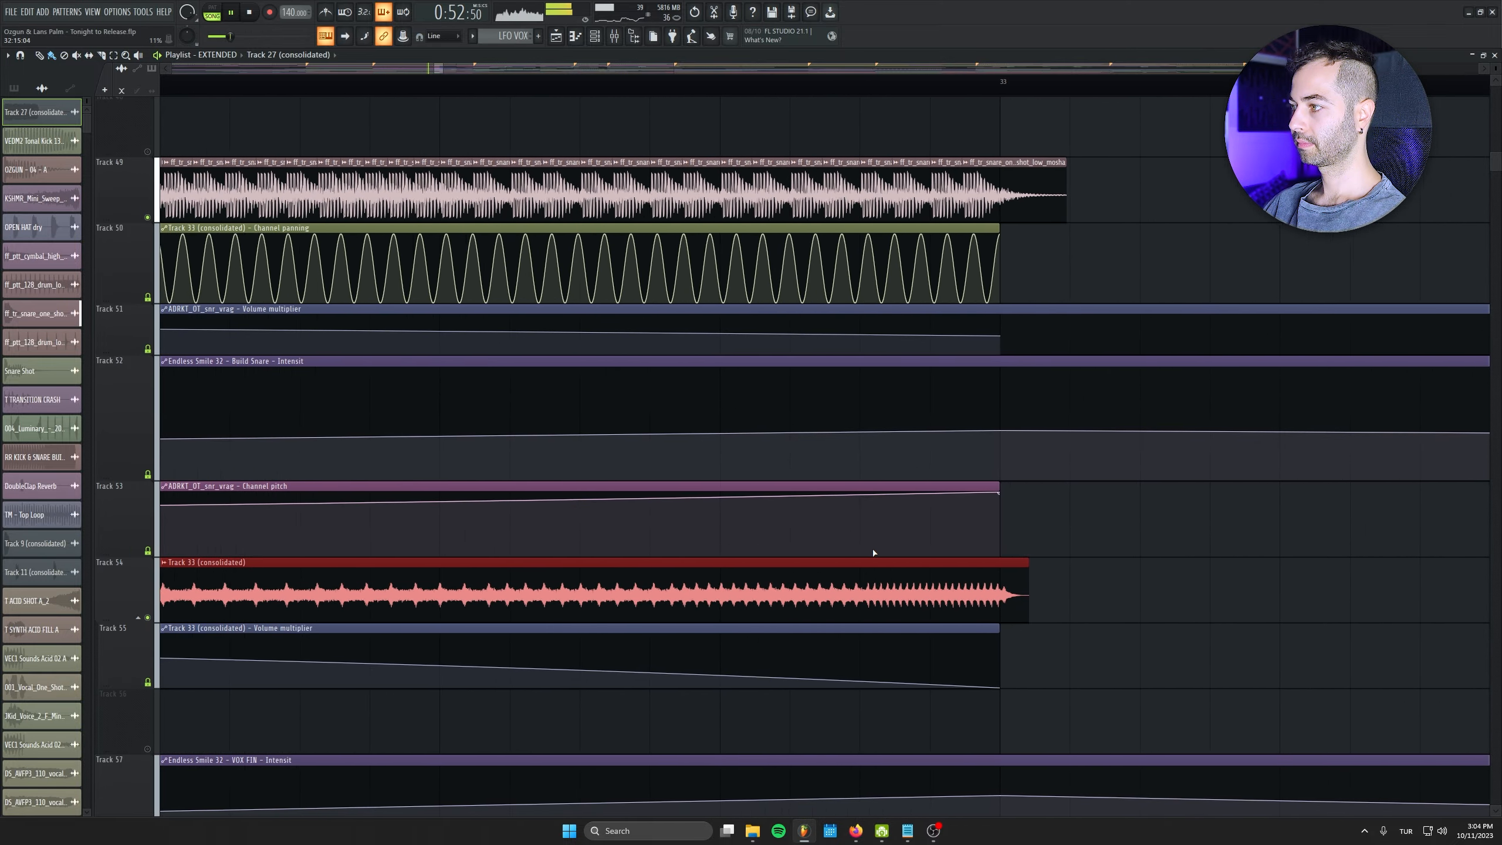
{"action": "scroll", "coordinate": [1103, 580], "scroll_direction": "up", "scroll_amount": 3}
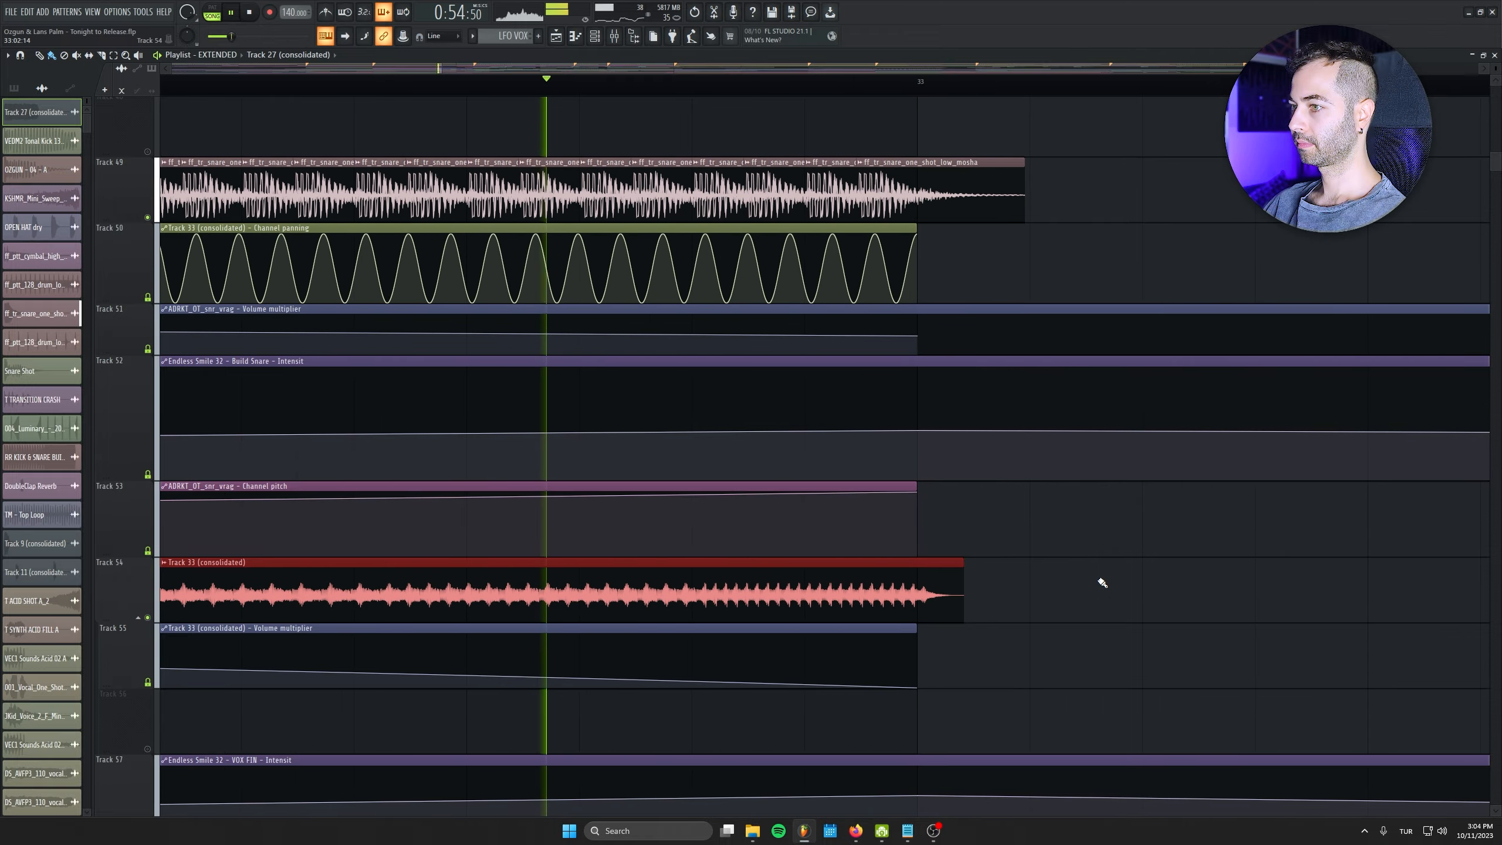
{"action": "scroll", "coordinate": [652, 545], "scroll_direction": "down", "scroll_amount": 4}
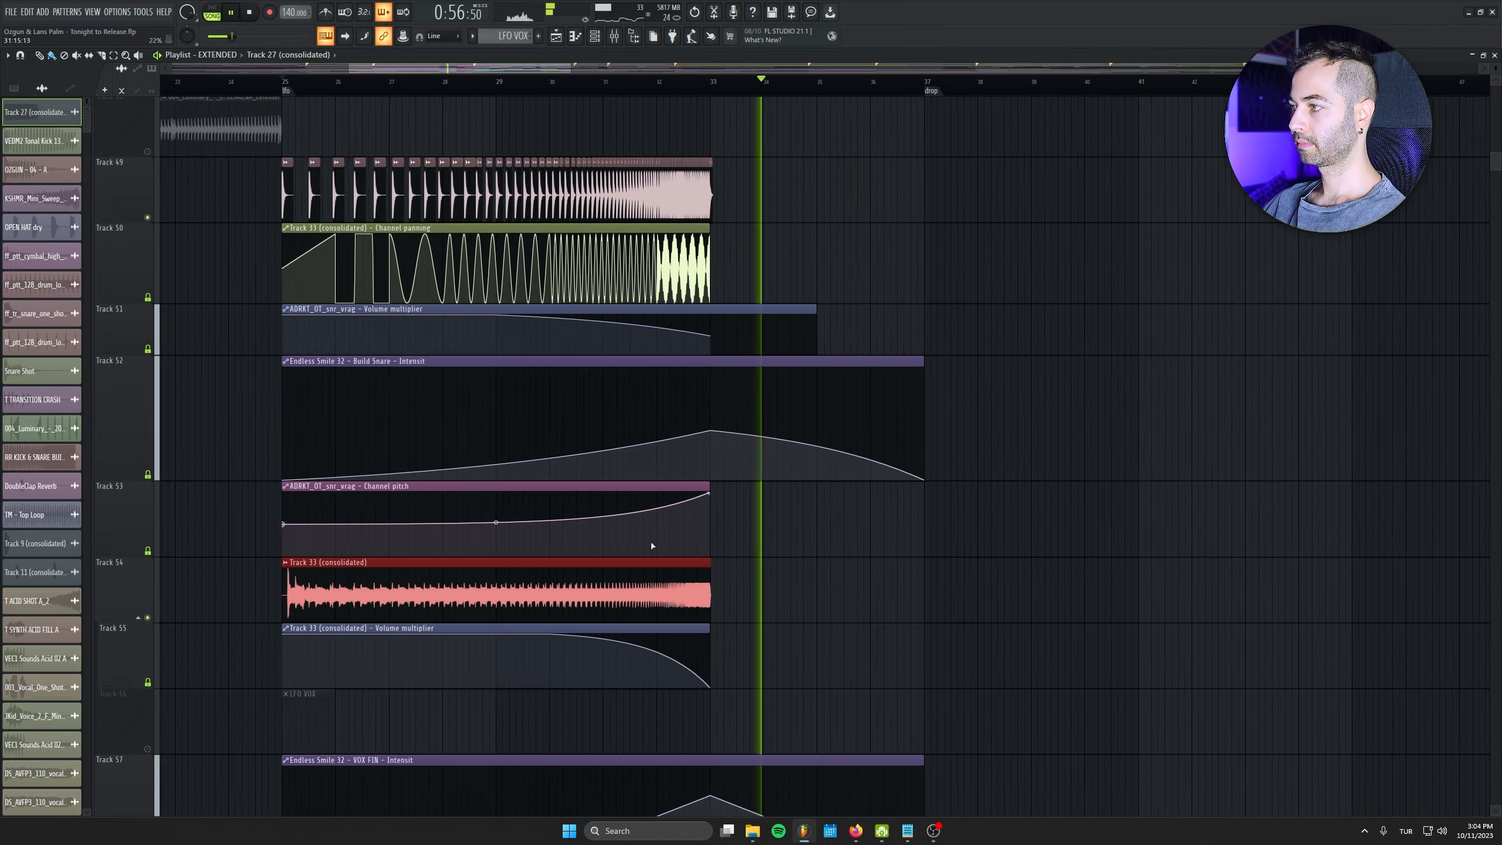
{"action": "scroll", "coordinate": [652, 545], "scroll_direction": "down", "scroll_amount": 10}
{"action": "key", "text": "space"}
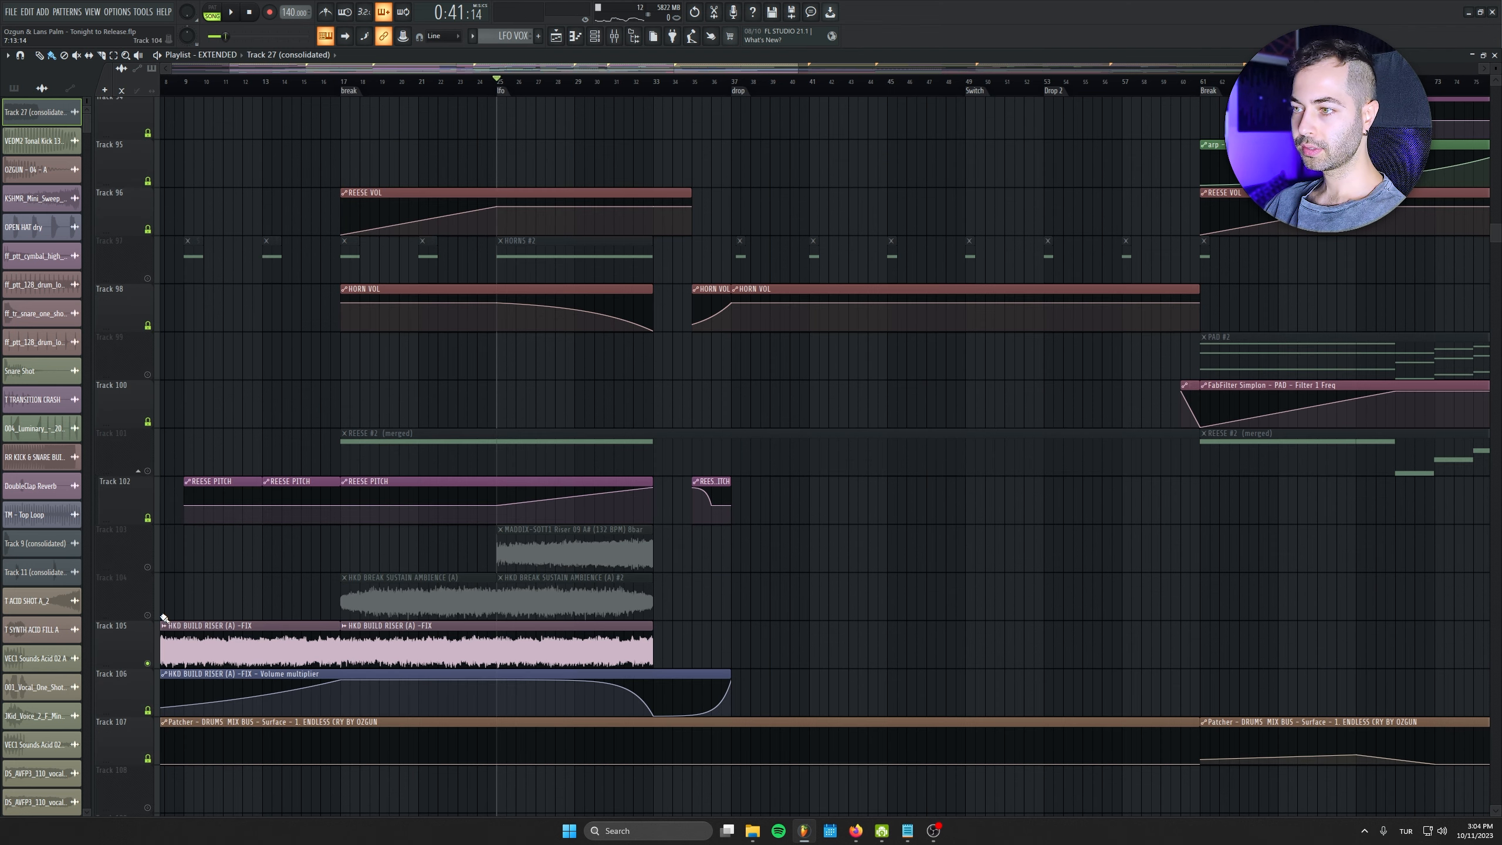
Play the build-up while soloing Track 104's sustain ambience, and layer in the Track 103 and Track 105 risers
{"action": "key", "text": "space"}
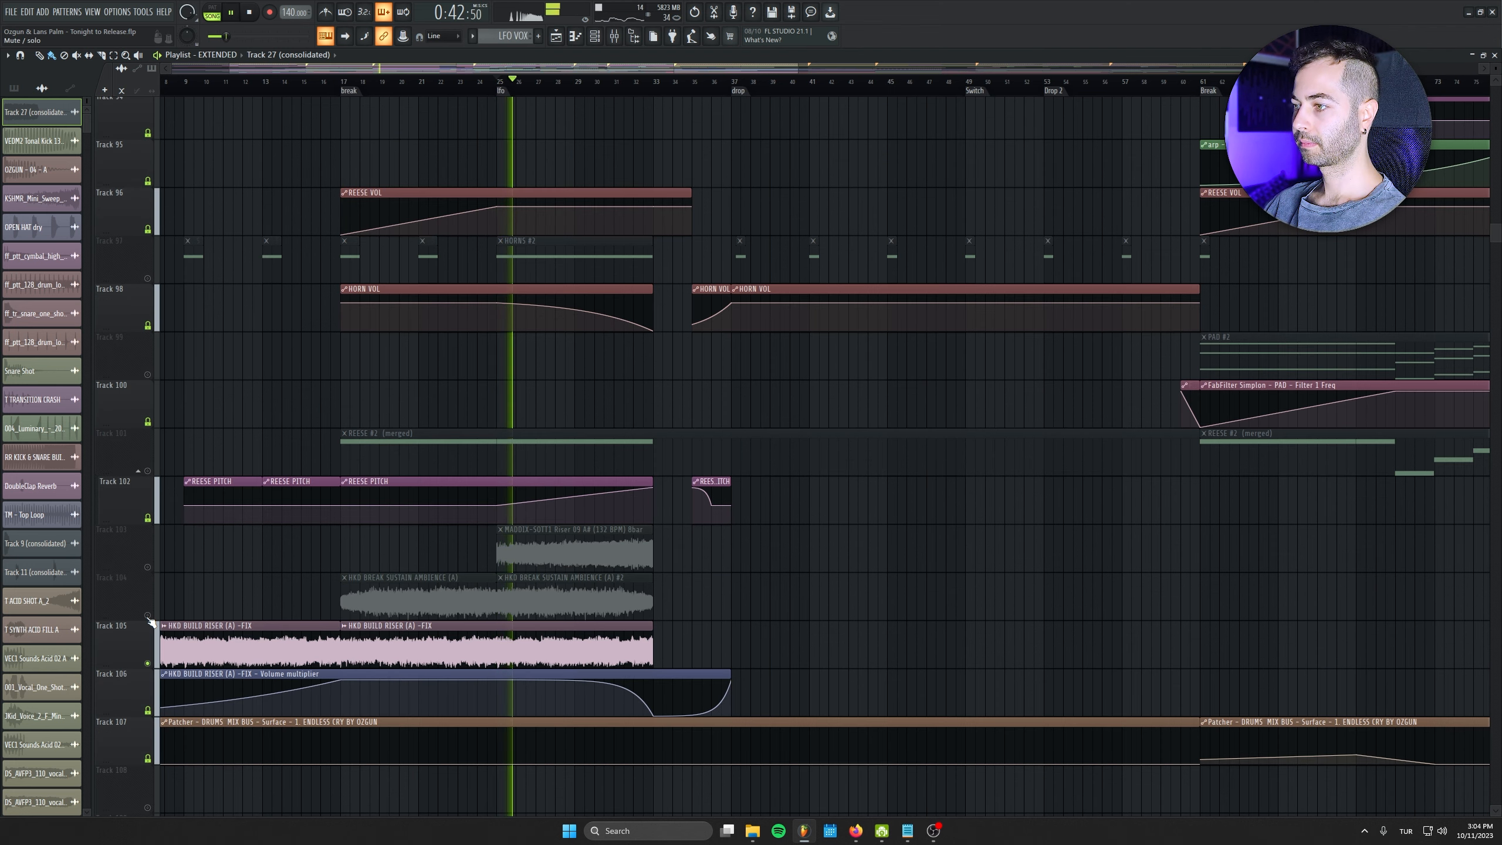
{"action": "right_click", "coordinate": [147, 616]}
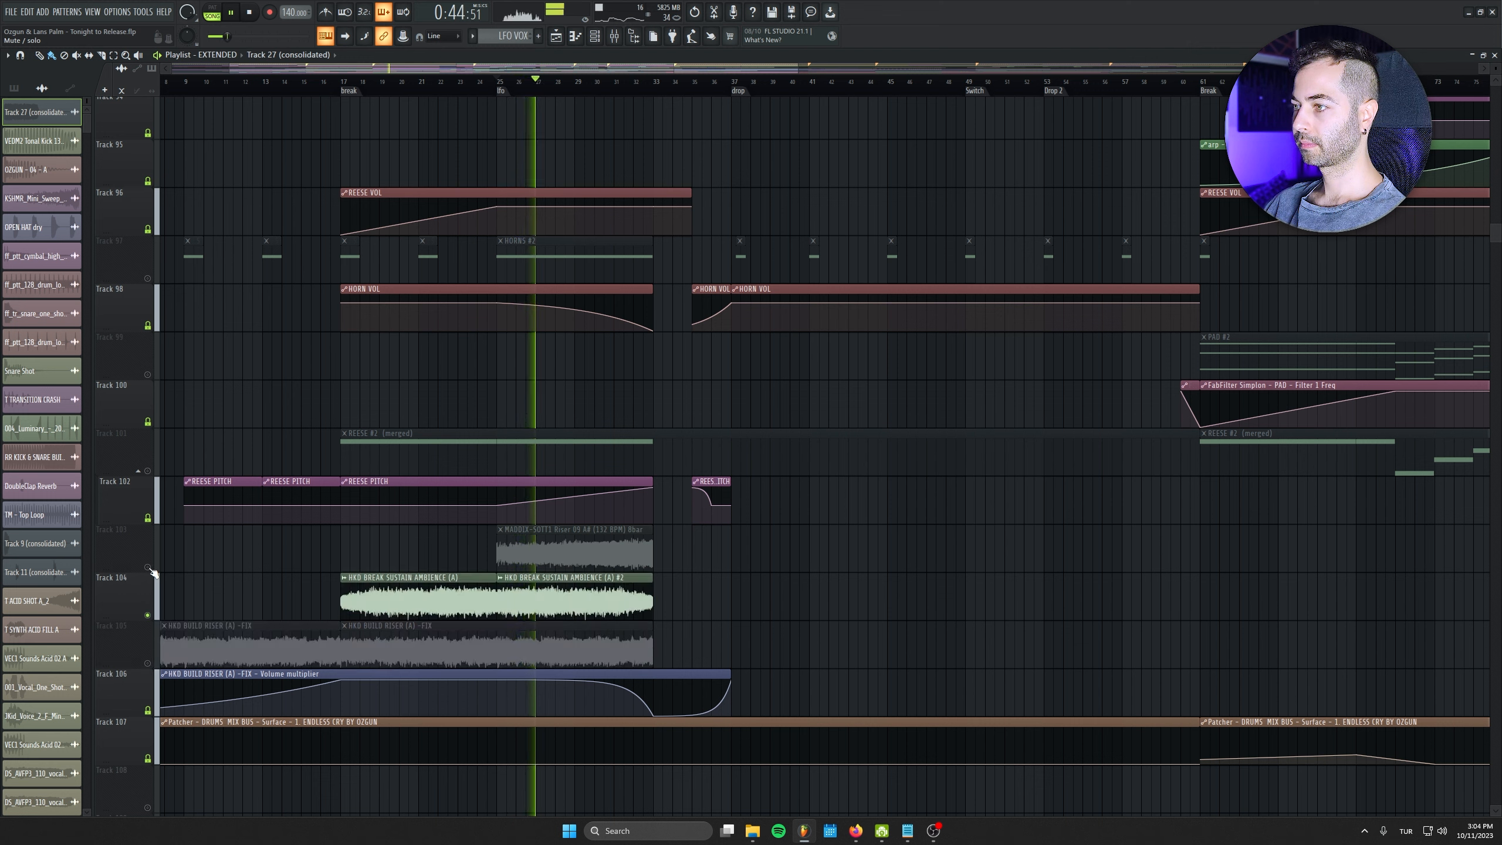
{"action": "right_click", "coordinate": [148, 568]}
{"action": "left_click", "coordinate": [147, 616]}
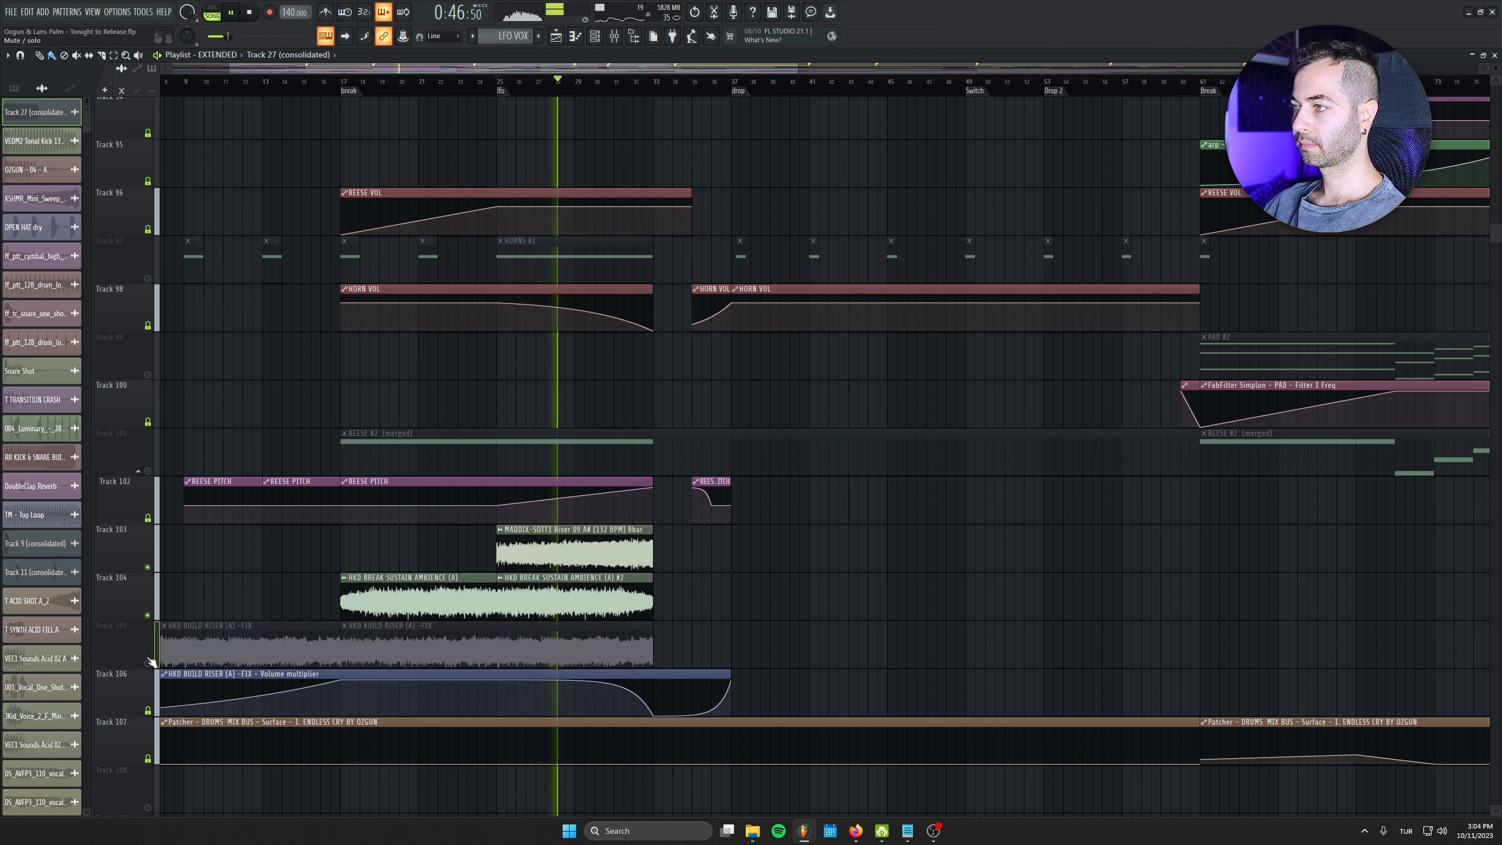
{"action": "left_click", "coordinate": [148, 663]}
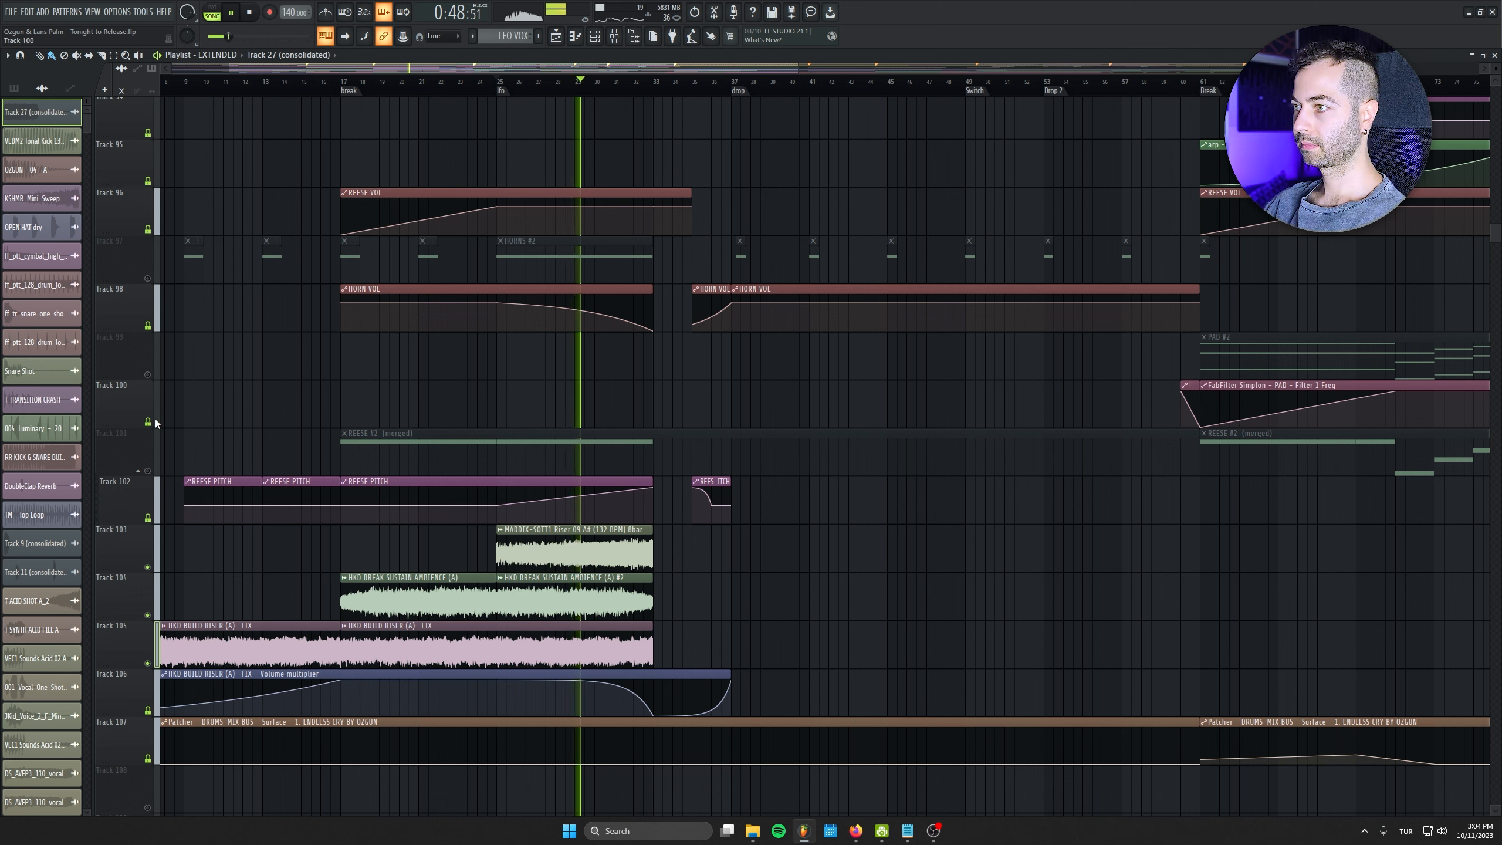
Solo the REESE #2 (merged) pattern on Track 101 and listen to its pitch rise at several points of the build-up
{"action": "right_click", "coordinate": [147, 471]}
{"action": "left_click", "coordinate": [479, 85]}
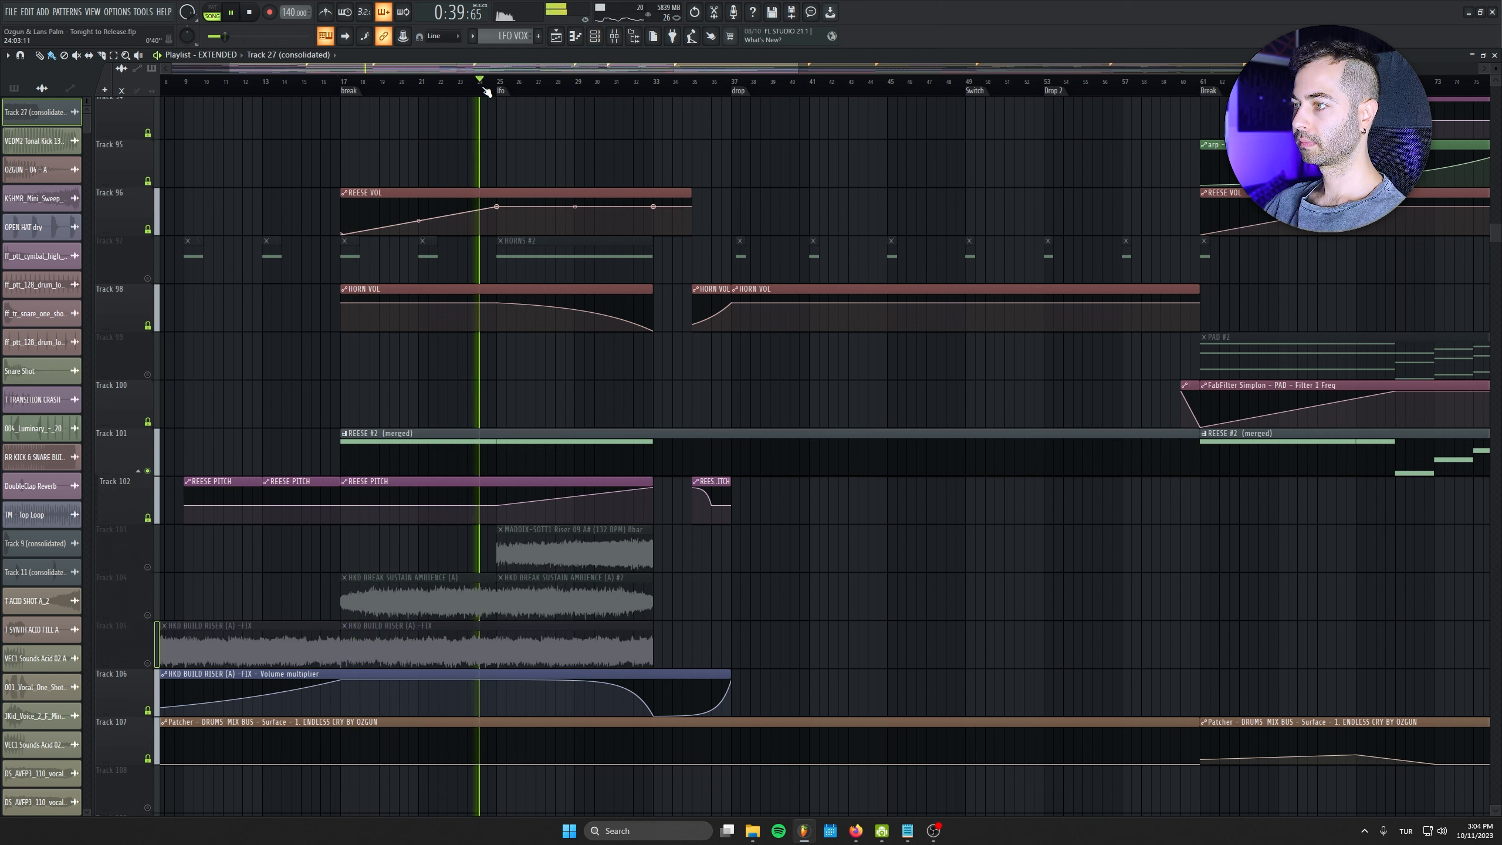
{"action": "left_click", "coordinate": [584, 84]}
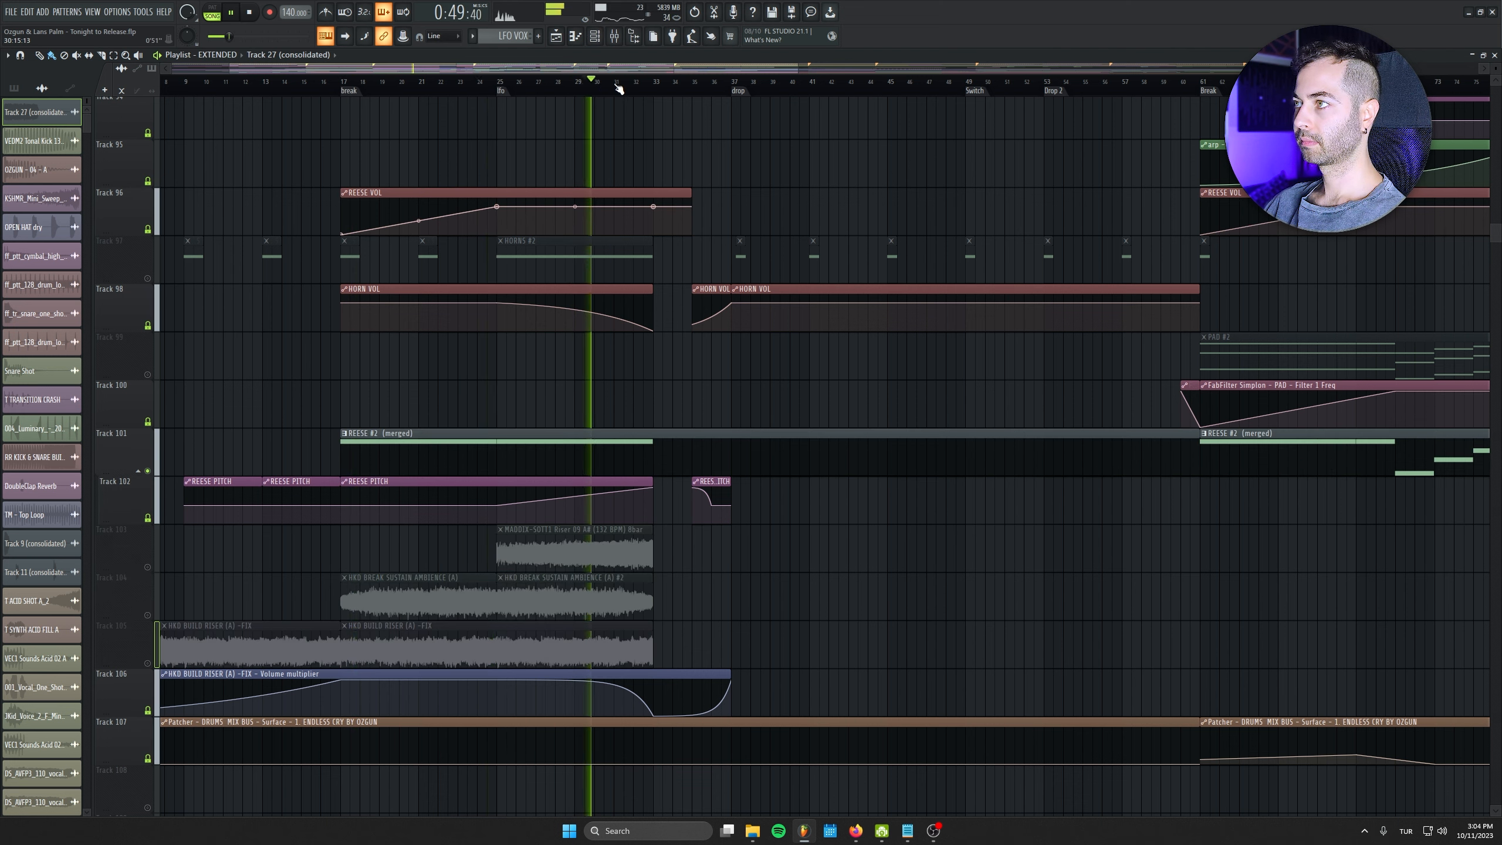
{"action": "left_click", "coordinate": [641, 84]}
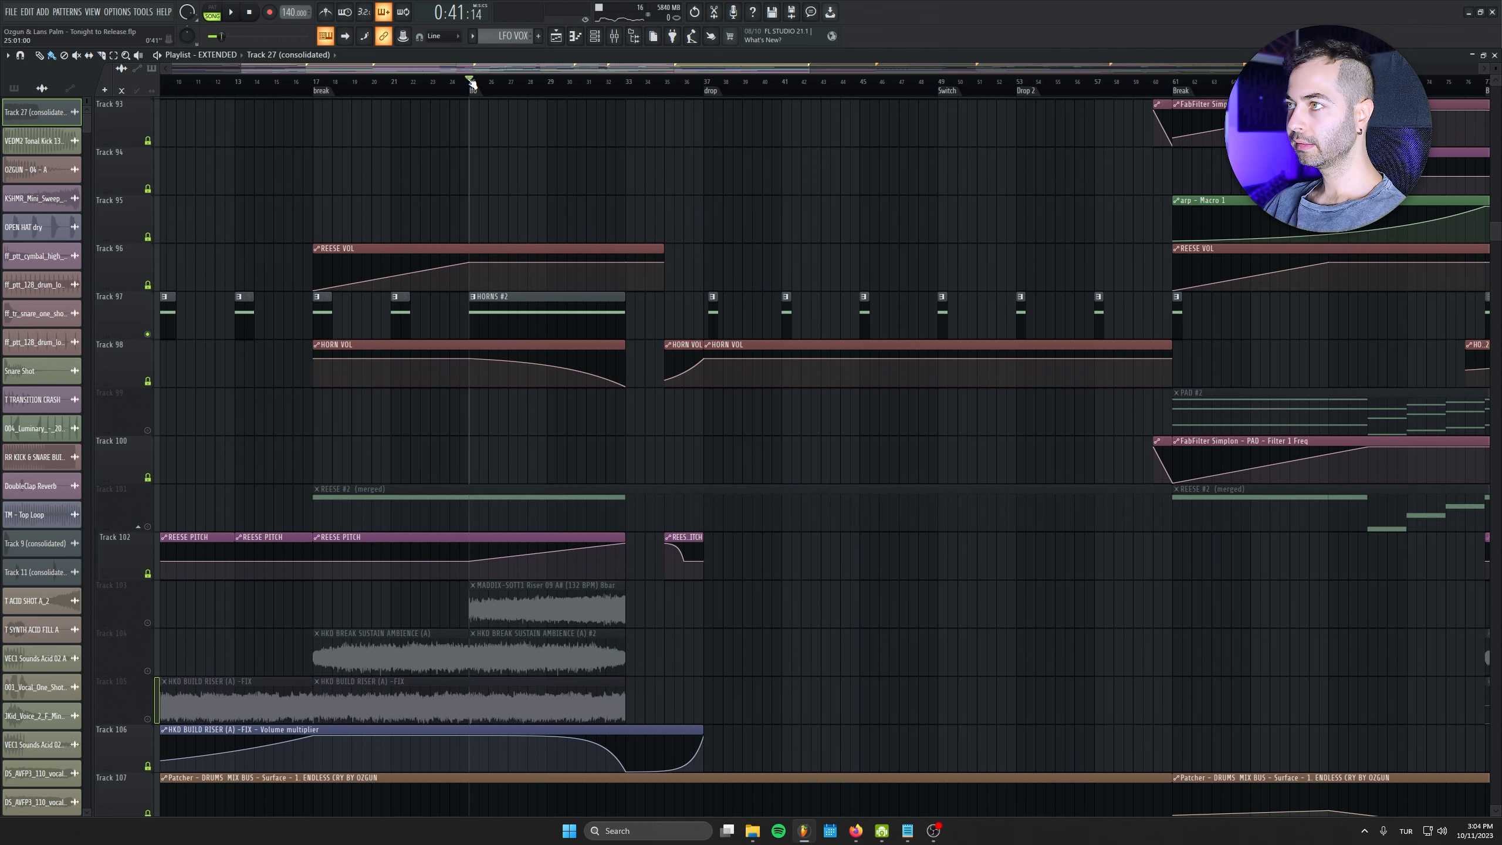
Play the soloed HORNS patterns on Track 97 from bar 25, and replay them from the break marker
{"action": "scroll", "coordinate": [503, 370], "scroll_direction": "up", "scroll_amount": 1}
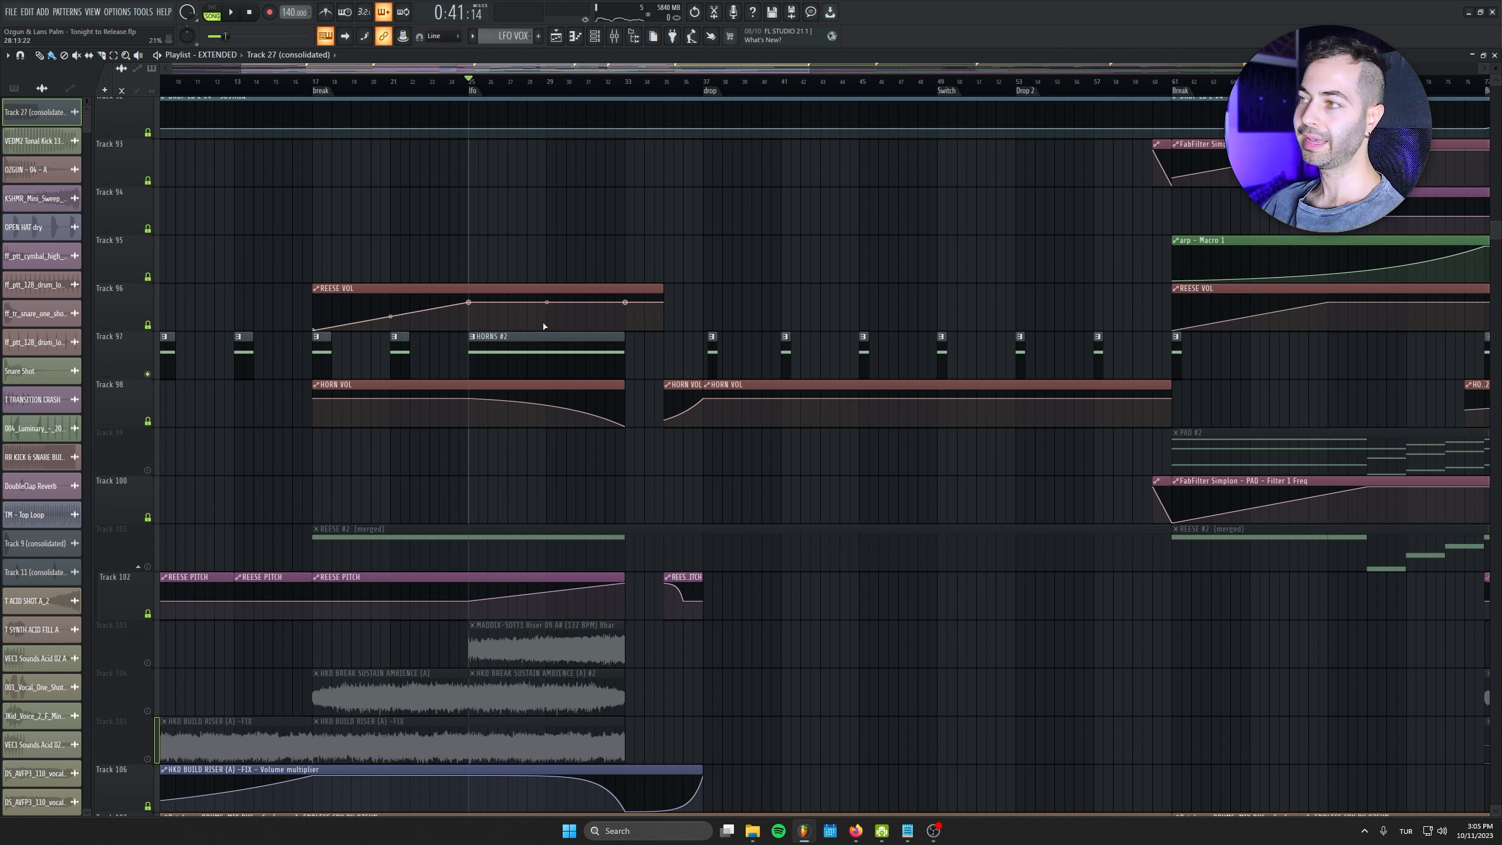
{"action": "key", "text": "space"}
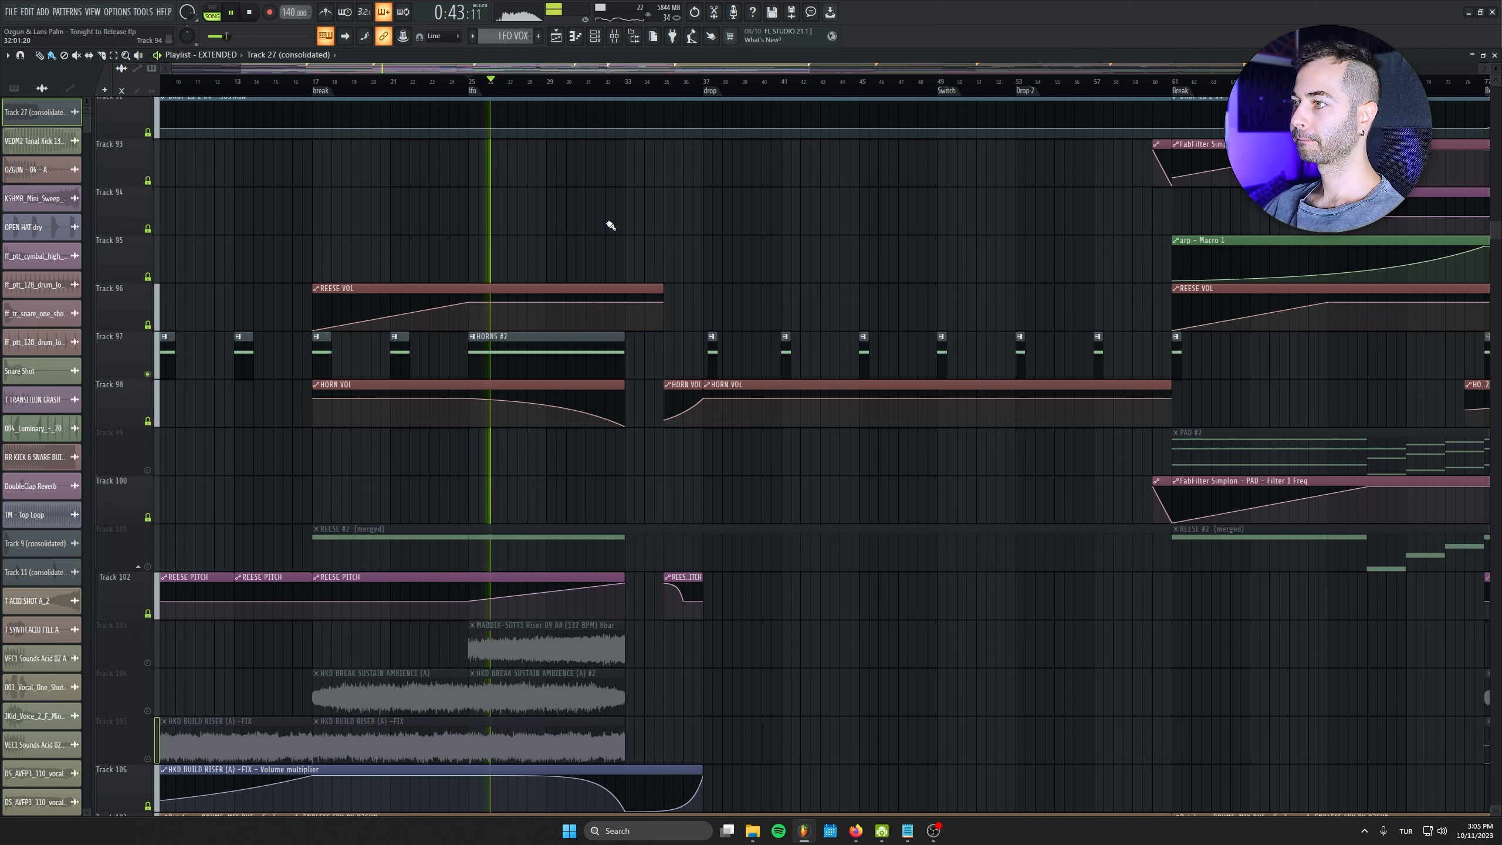
{"action": "left_click", "coordinate": [313, 81]}
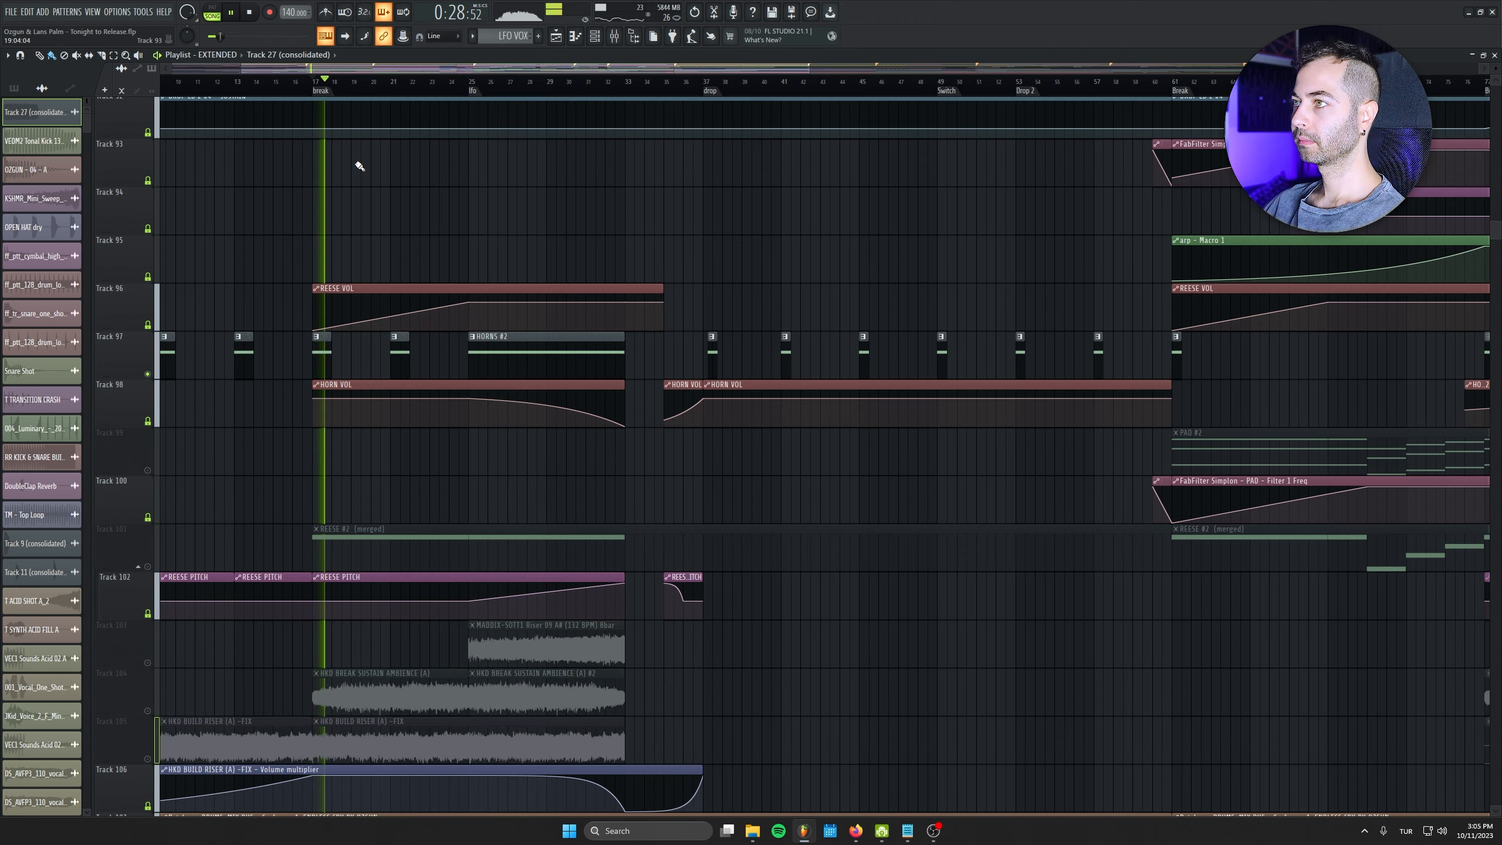
{"action": "left_click_drag", "start_coordinate": [390, 228], "coordinate": [508, 295]}
{"action": "scroll", "coordinate": [508, 298], "scroll_direction": "up", "scroll_amount": 5}
Open a HORNS pattern in the piano roll and bring up the horn channel's Serum instrument with the channel rack showing all channels
{"action": "double_click", "coordinate": [537, 420]}
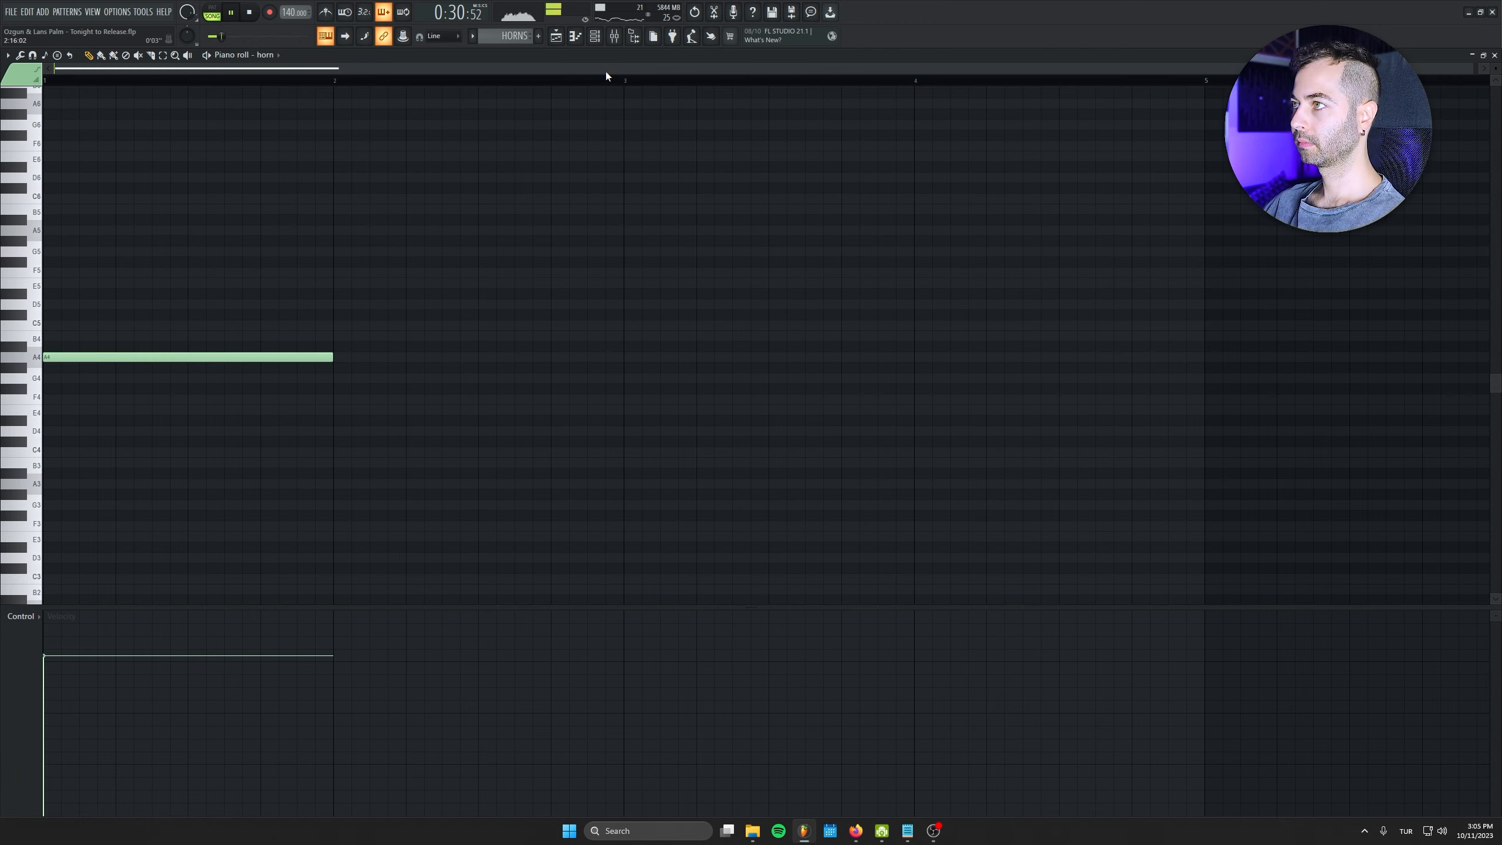
{"action": "key", "text": "F6"}
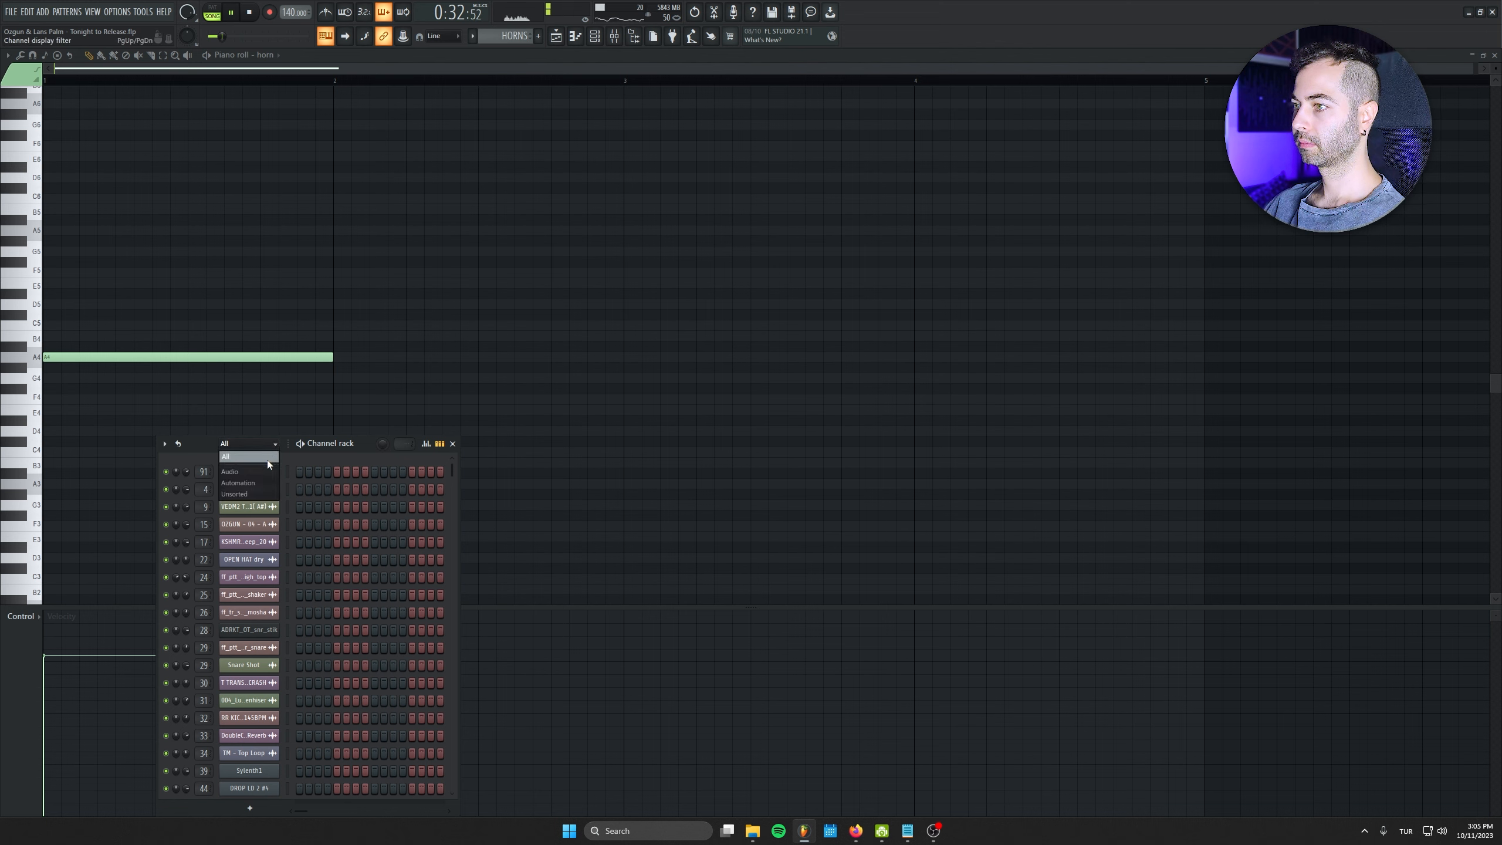
{"action": "left_click", "coordinate": [267, 460]}
{"action": "scroll", "coordinate": [352, 564], "scroll_direction": "down", "scroll_amount": 10}
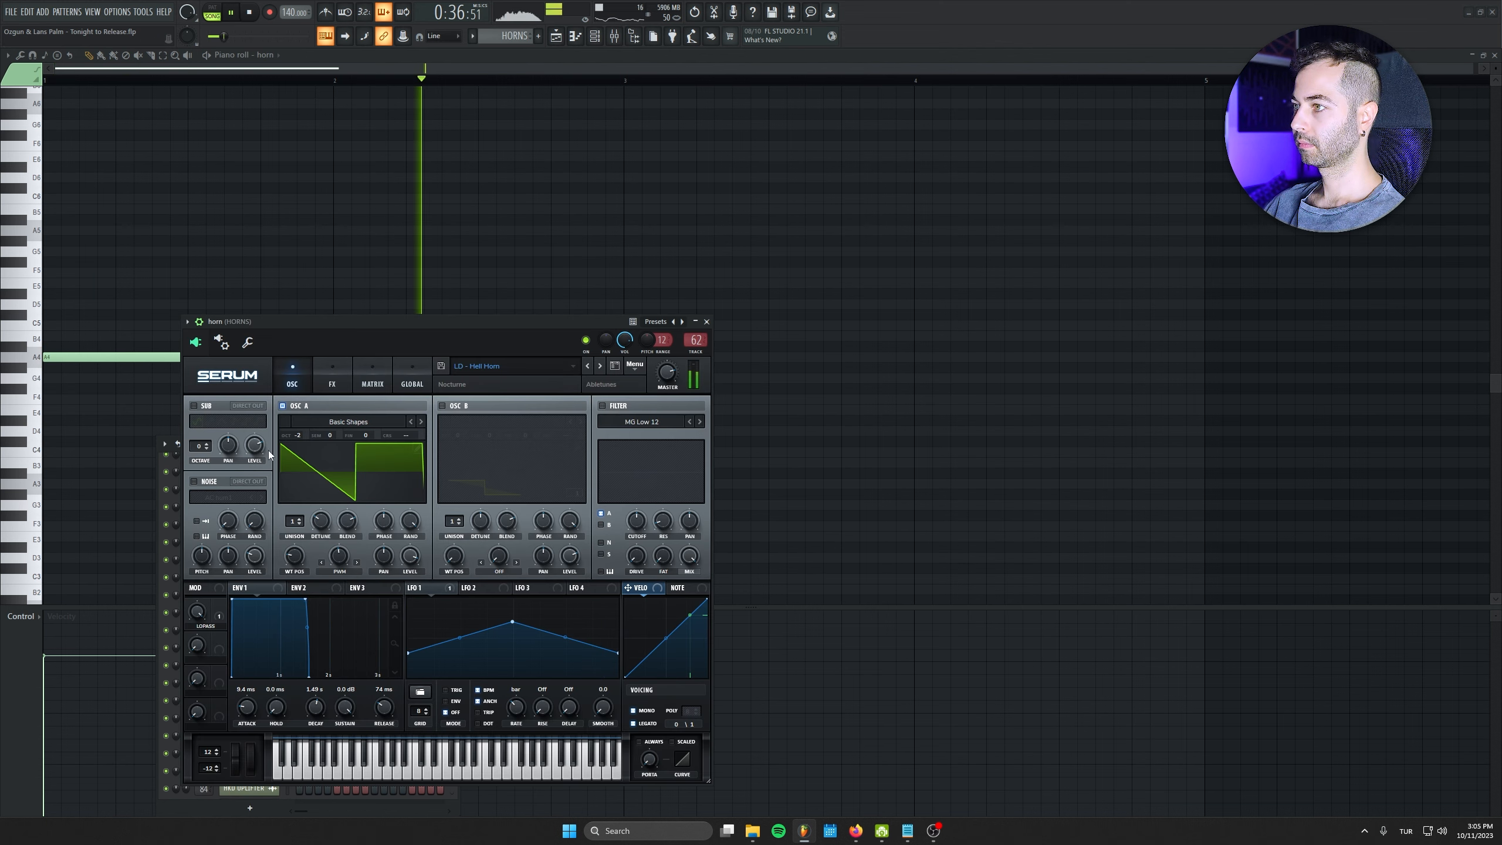
Return to the playlist, move the Serum window aside while the HORNS #2 clip plays, close it and stop playback
{"action": "left_click", "coordinate": [1494, 56]}
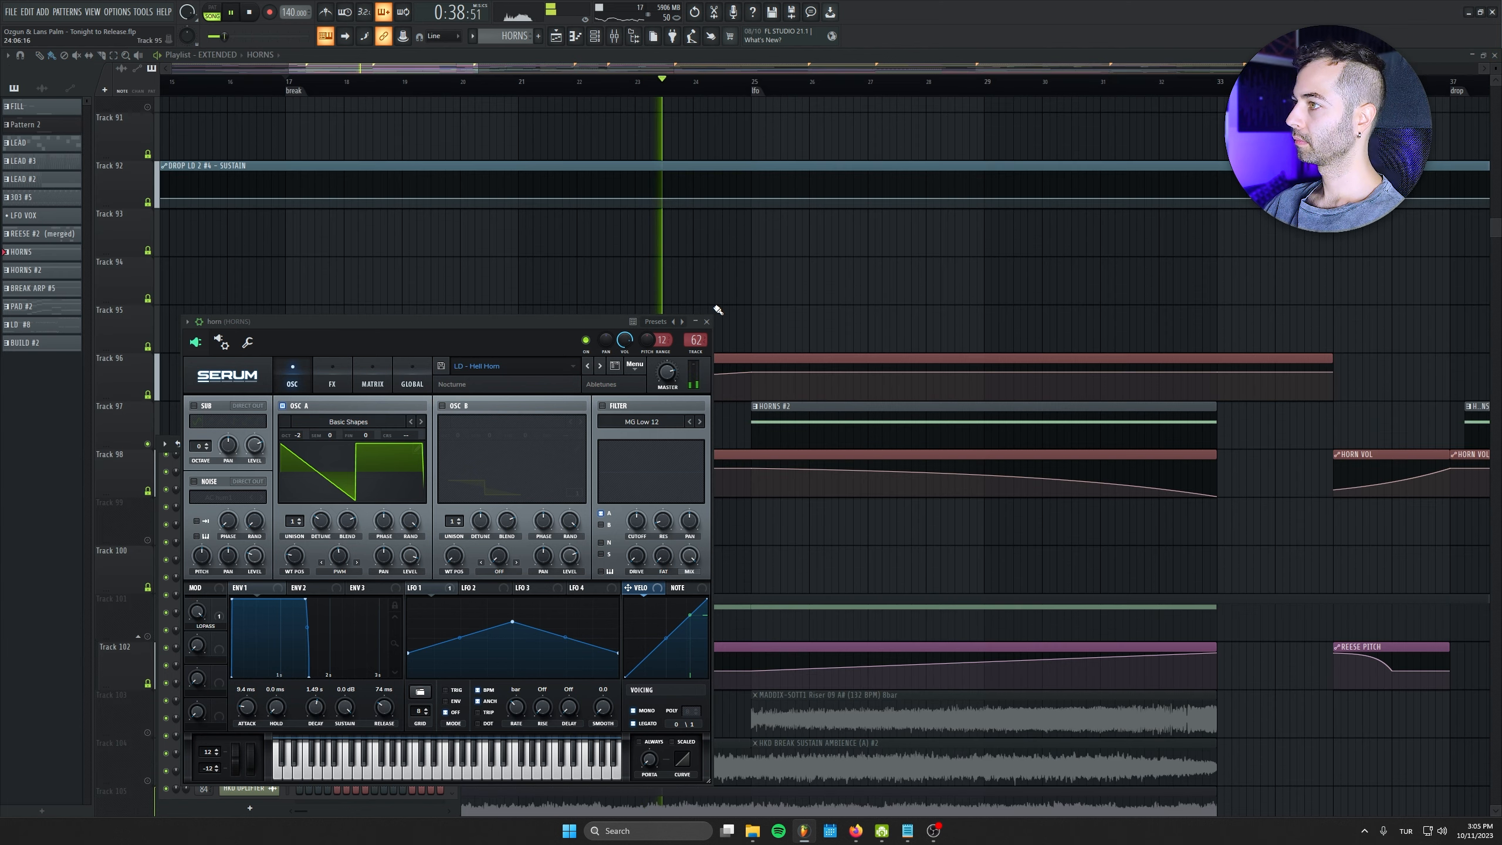
{"action": "left_click_drag", "start_coordinate": [508, 322], "coordinate": [427, 249]}
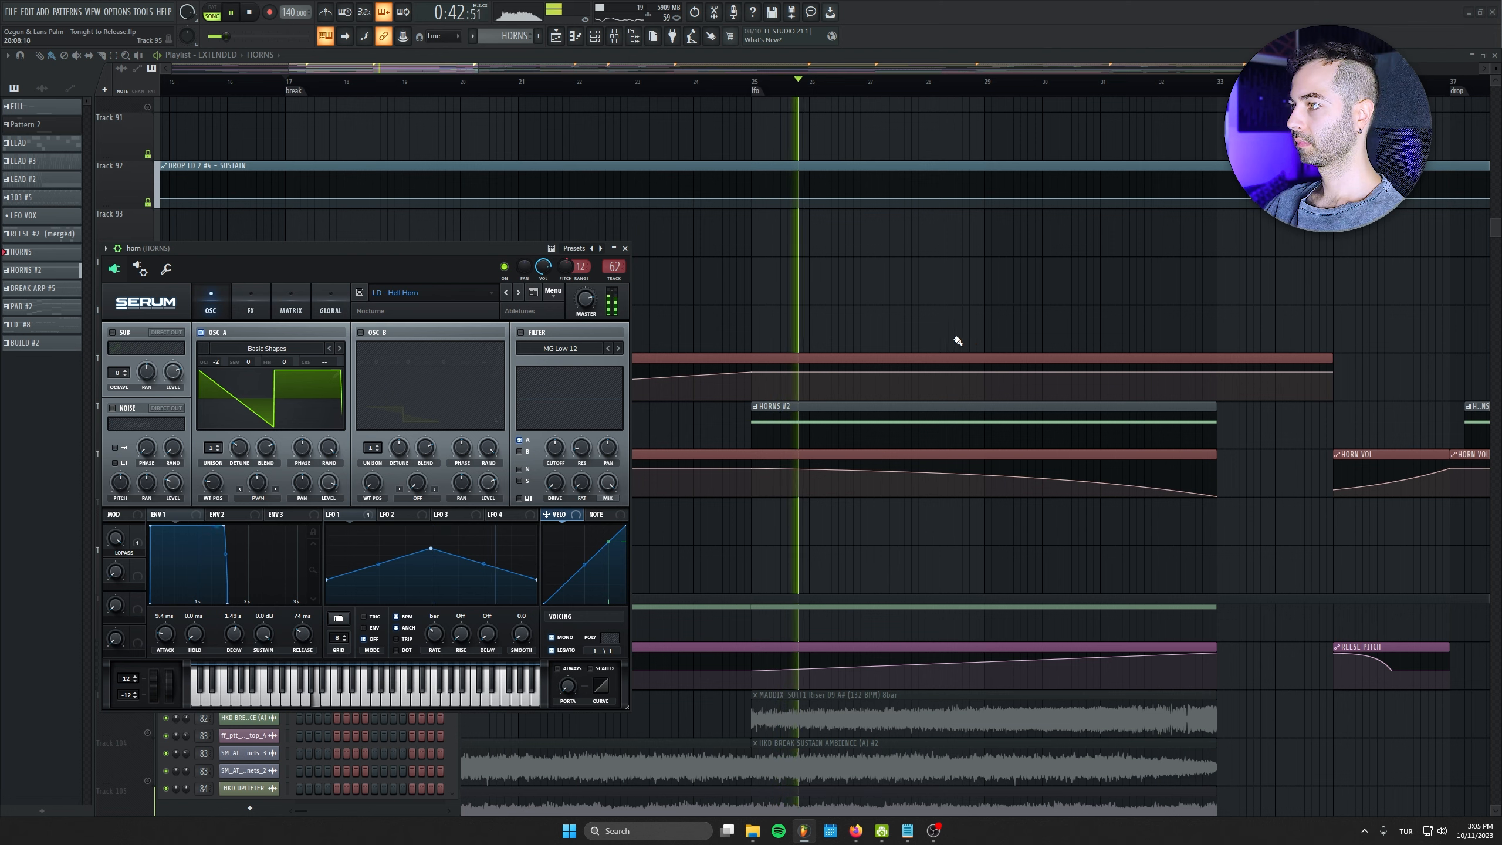
{"action": "scroll", "coordinate": [935, 379], "scroll_direction": "up", "scroll_amount": 2}
{"action": "left_click_drag", "start_coordinate": [956, 371], "coordinate": [716, 230]}
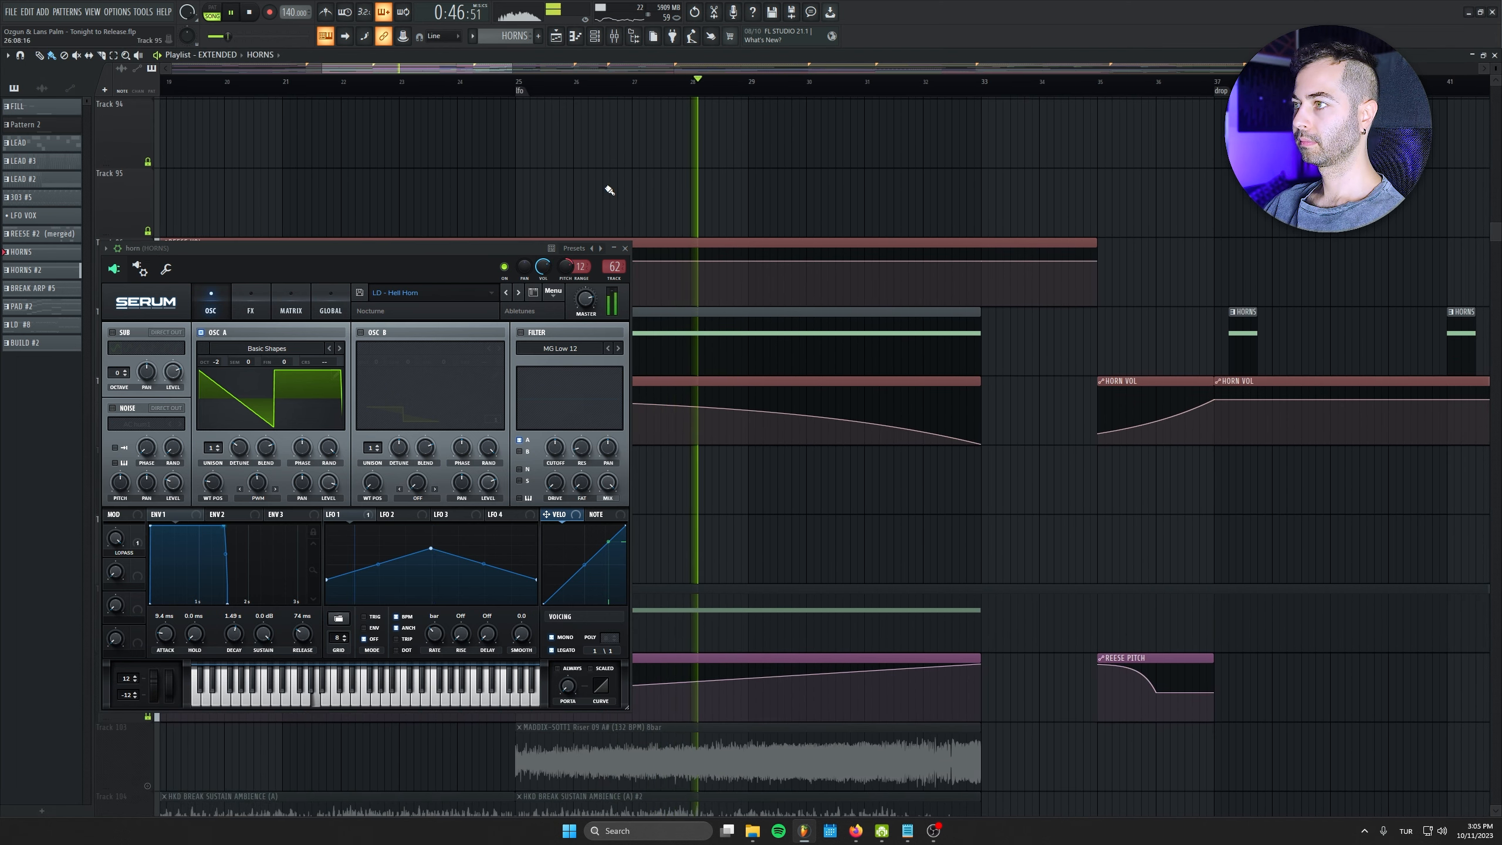
{"action": "left_click", "coordinate": [625, 249]}
{"action": "key", "text": "space"}
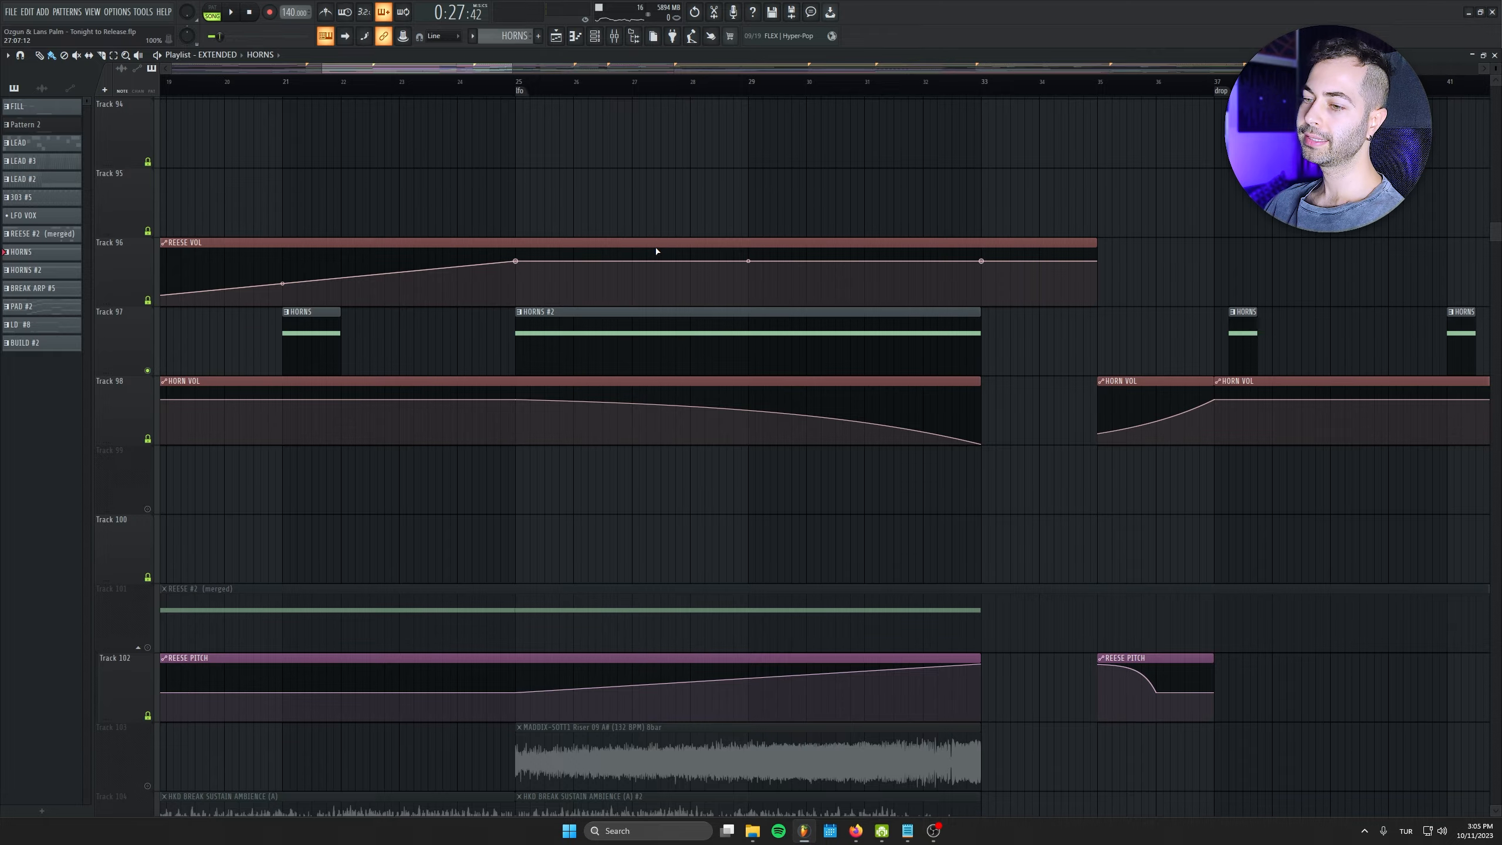
Unsolo Track 97 so all tracks are active, and bring the drop's lead and drum tracks into view
{"action": "scroll", "coordinate": [795, 339], "scroll_direction": "down", "scroll_amount": 5}
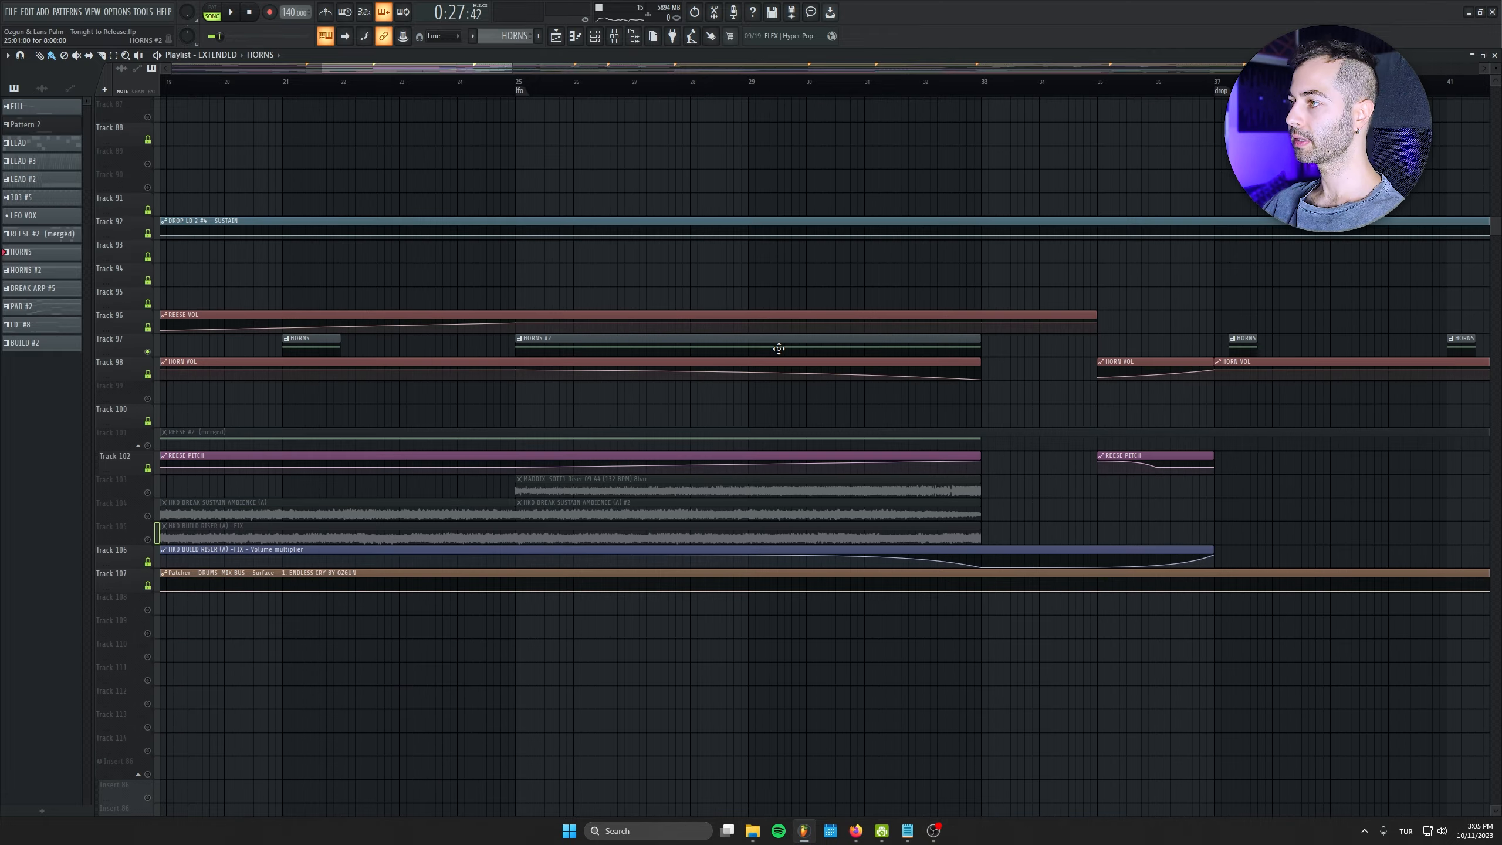
{"action": "right_click", "coordinate": [147, 351]}
{"action": "scroll", "coordinate": [706, 587], "scroll_direction": "up", "scroll_amount": 20}
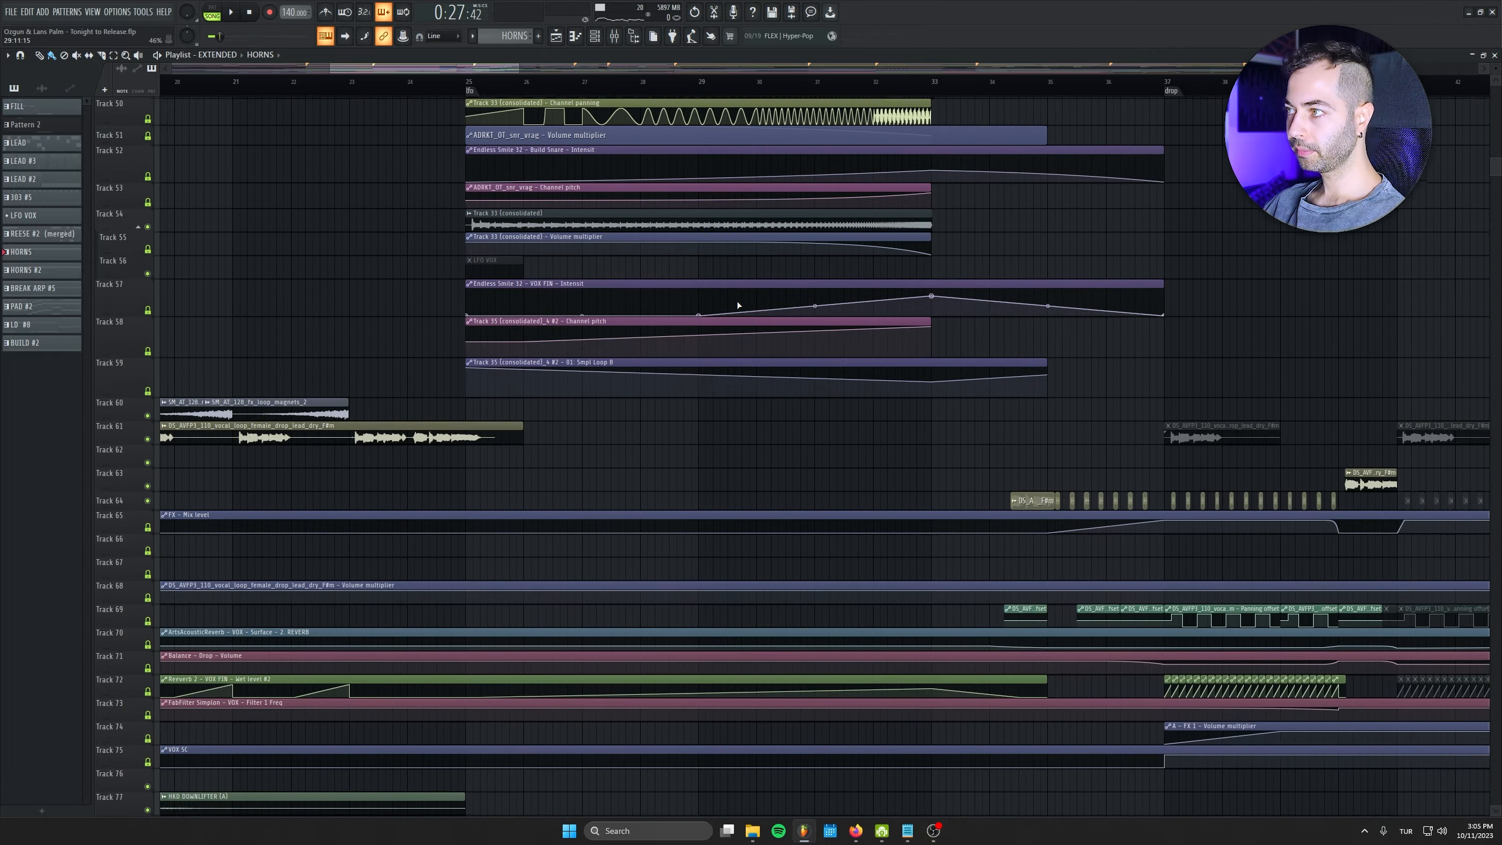
{"action": "scroll", "coordinate": [225, 548], "scroll_direction": "down", "scroll_amount": 5}
{"action": "left_click_drag", "start_coordinate": [225, 548], "coordinate": [629, 597]}
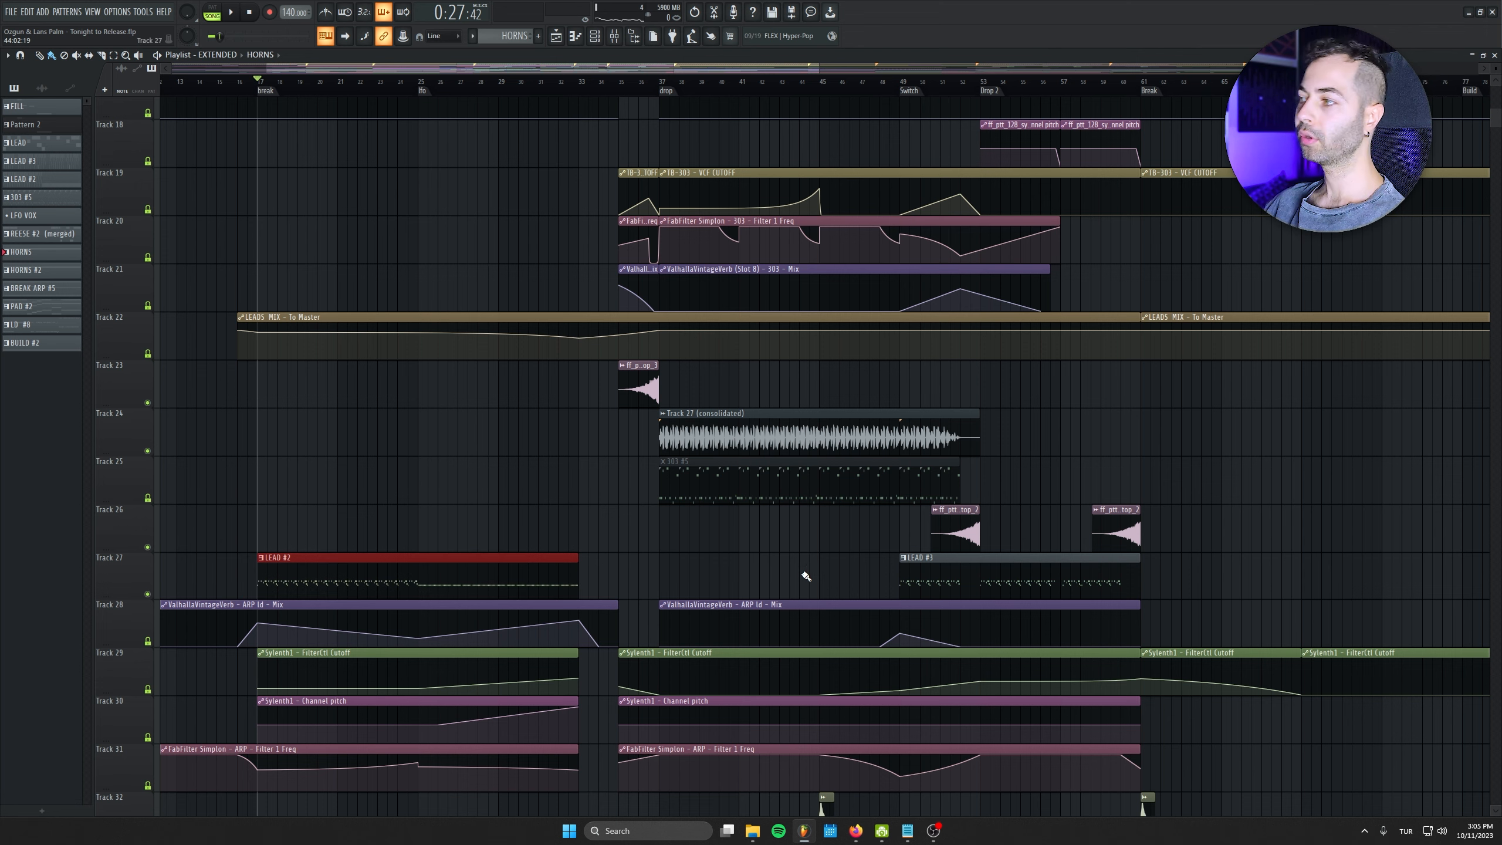
{"action": "left_click_drag", "start_coordinate": [803, 572], "coordinate": [1272, 573]}
{"action": "scroll", "coordinate": [741, 434], "scroll_direction": "up", "scroll_amount": 6}
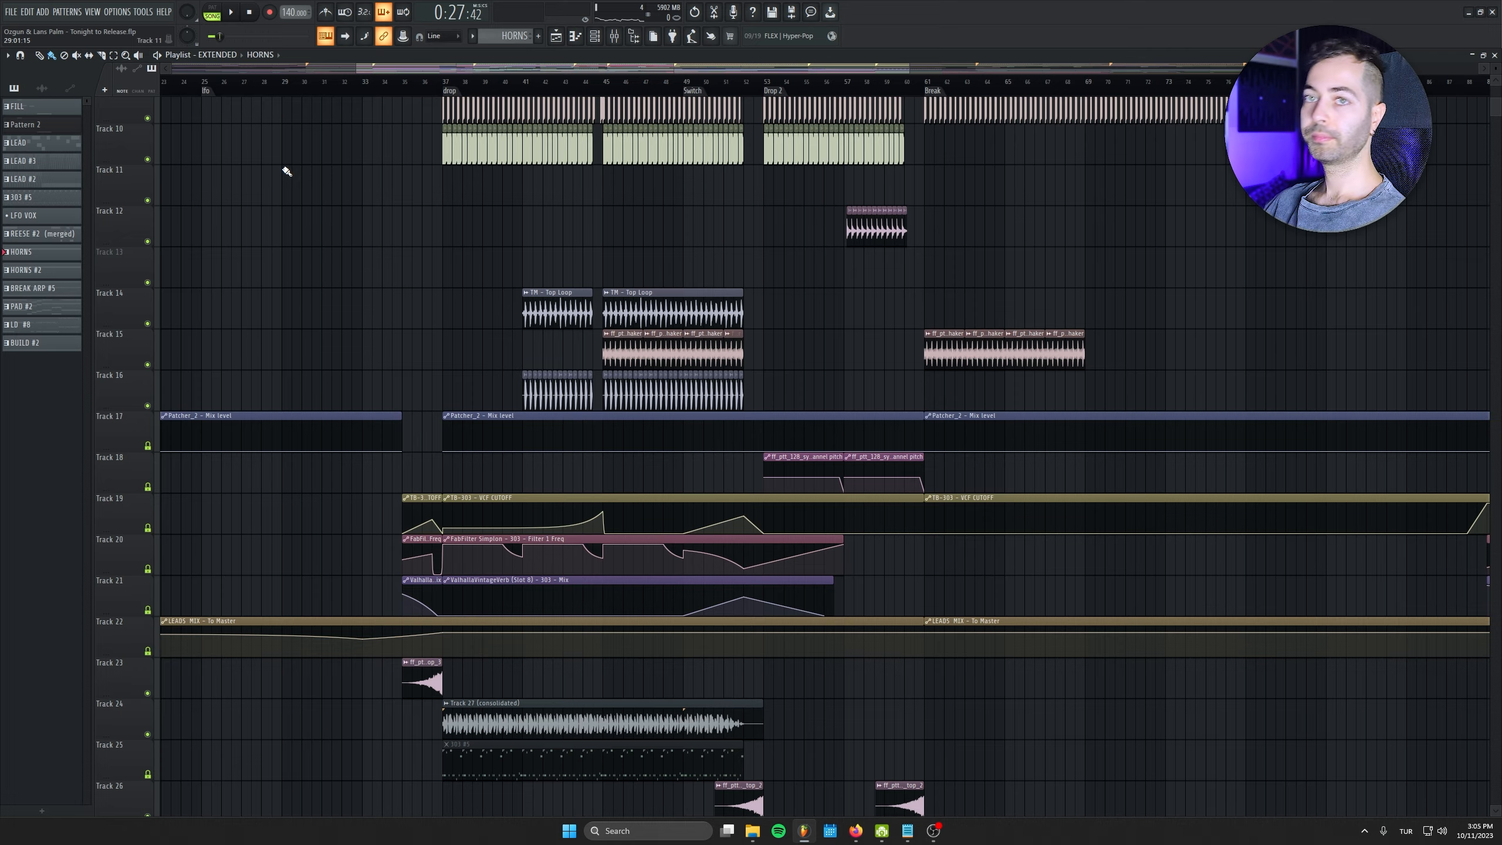
Play the drop from shortly before its marker, following the kick, bass and Top Loop layers on Tracks 7 to 16
{"action": "left_click_drag", "start_coordinate": [286, 171], "coordinate": [731, 261]}
{"action": "left_click_drag", "start_coordinate": [767, 81], "coordinate": [780, 82]}
{"action": "scroll", "coordinate": [964, 166], "scroll_direction": "up", "scroll_amount": 4}
{"action": "key", "text": "space"}
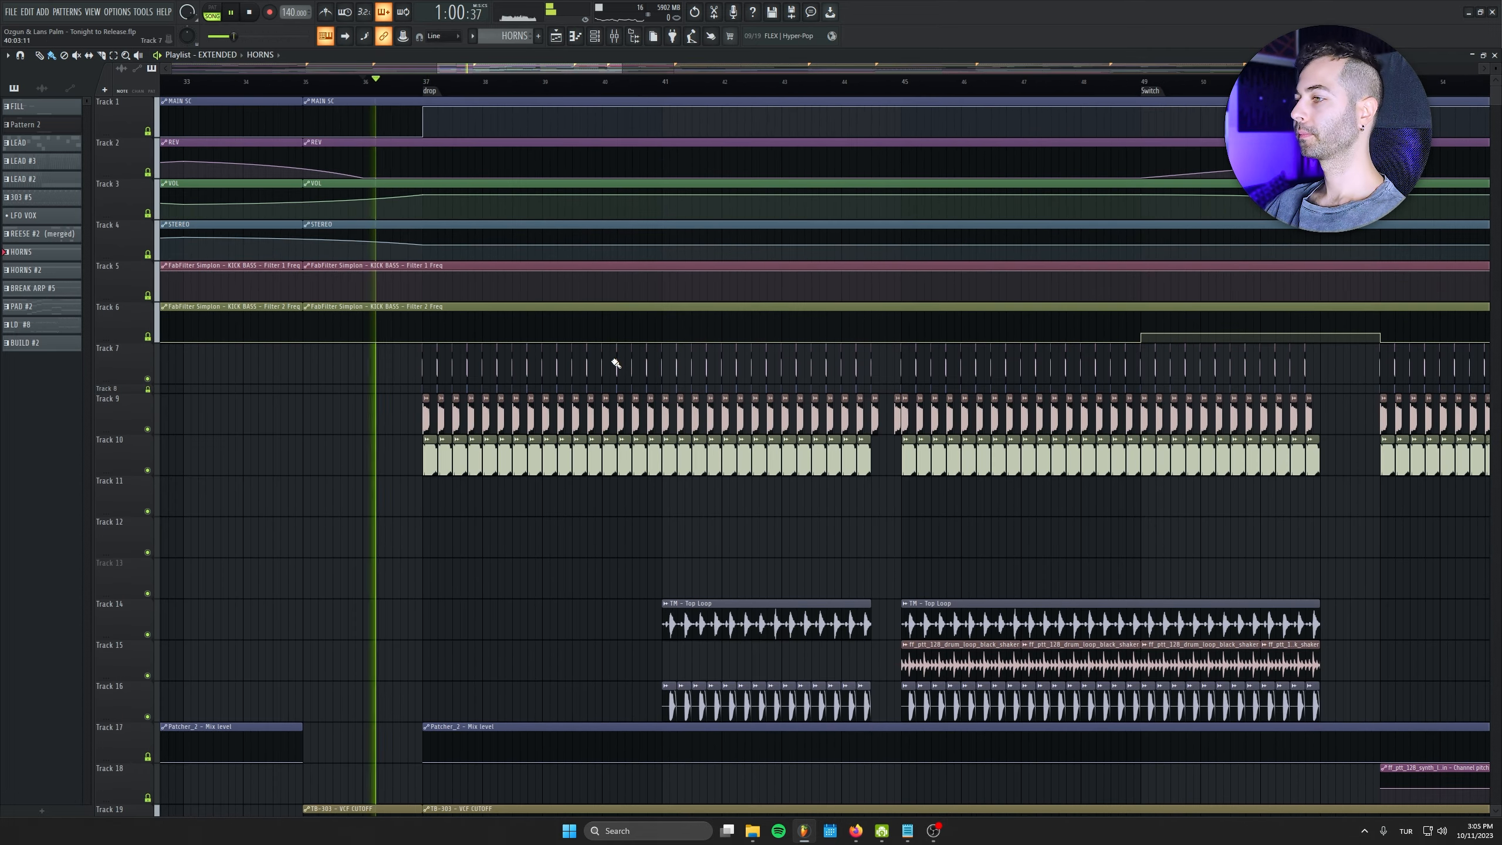
{"action": "scroll", "coordinate": [603, 462], "scroll_direction": "down", "scroll_amount": 3}
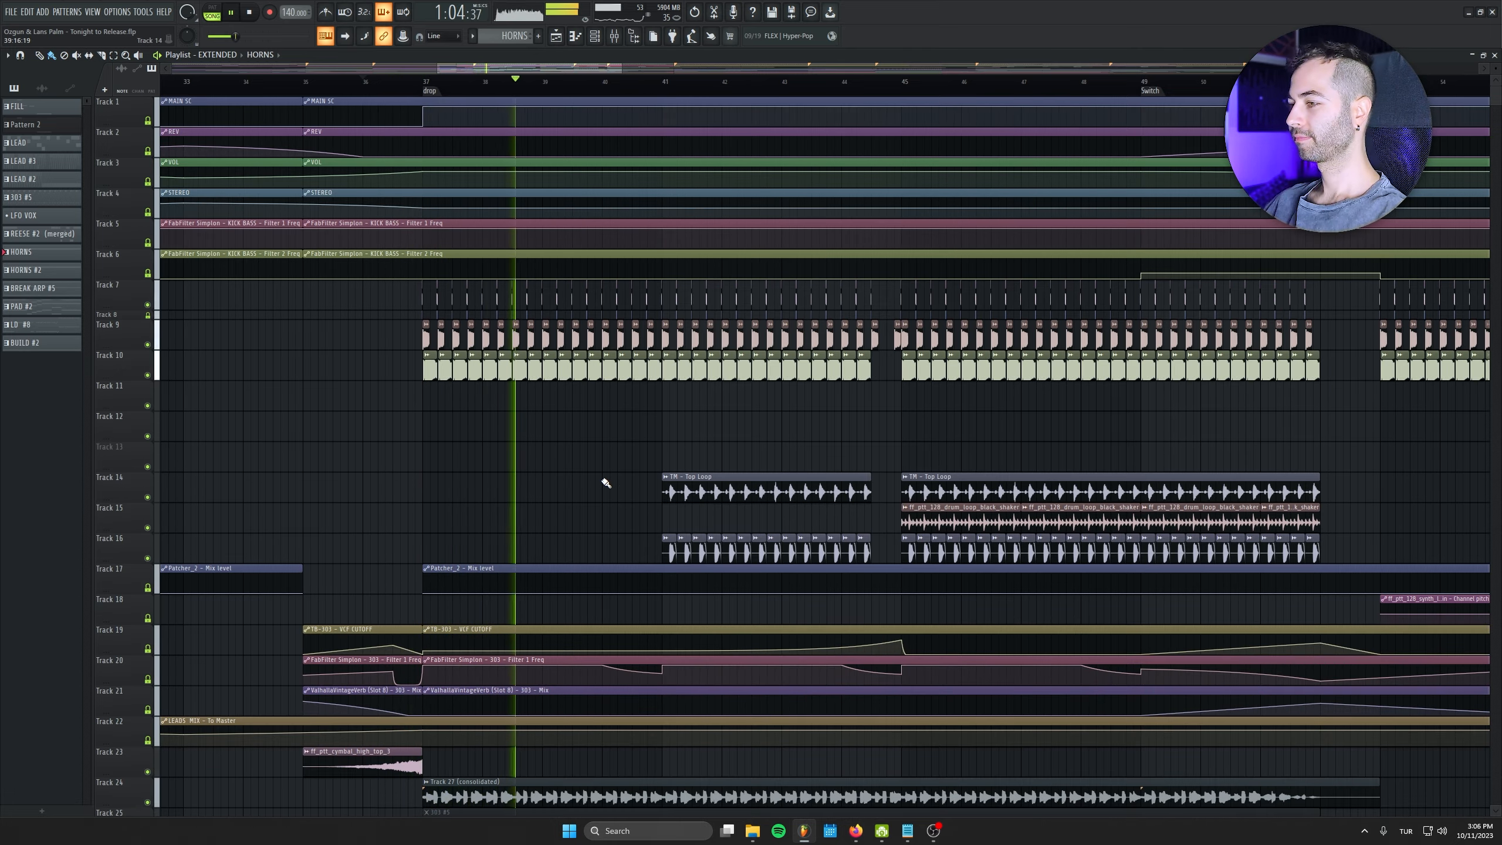
{"action": "left_click_drag", "start_coordinate": [603, 476], "coordinate": [512, 367]}
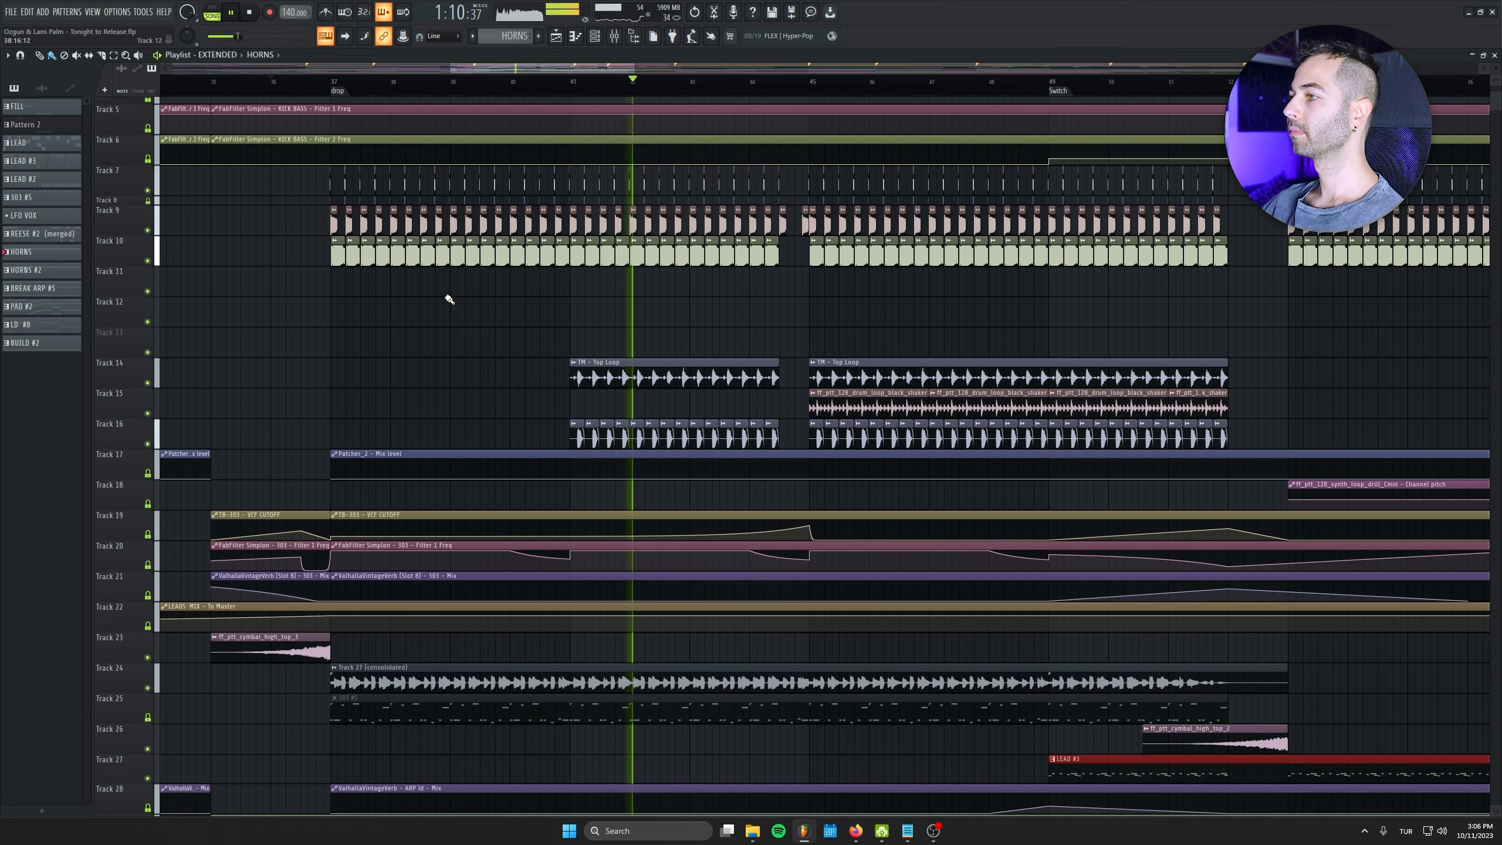
Stop playback, put the playhead at the drop marker, and examine the soloed OZGUN - 04 - A kick beside the Track 10 tonal kick clips
{"action": "left_click", "coordinate": [251, 13]}
{"action": "left_click", "coordinate": [332, 85]}
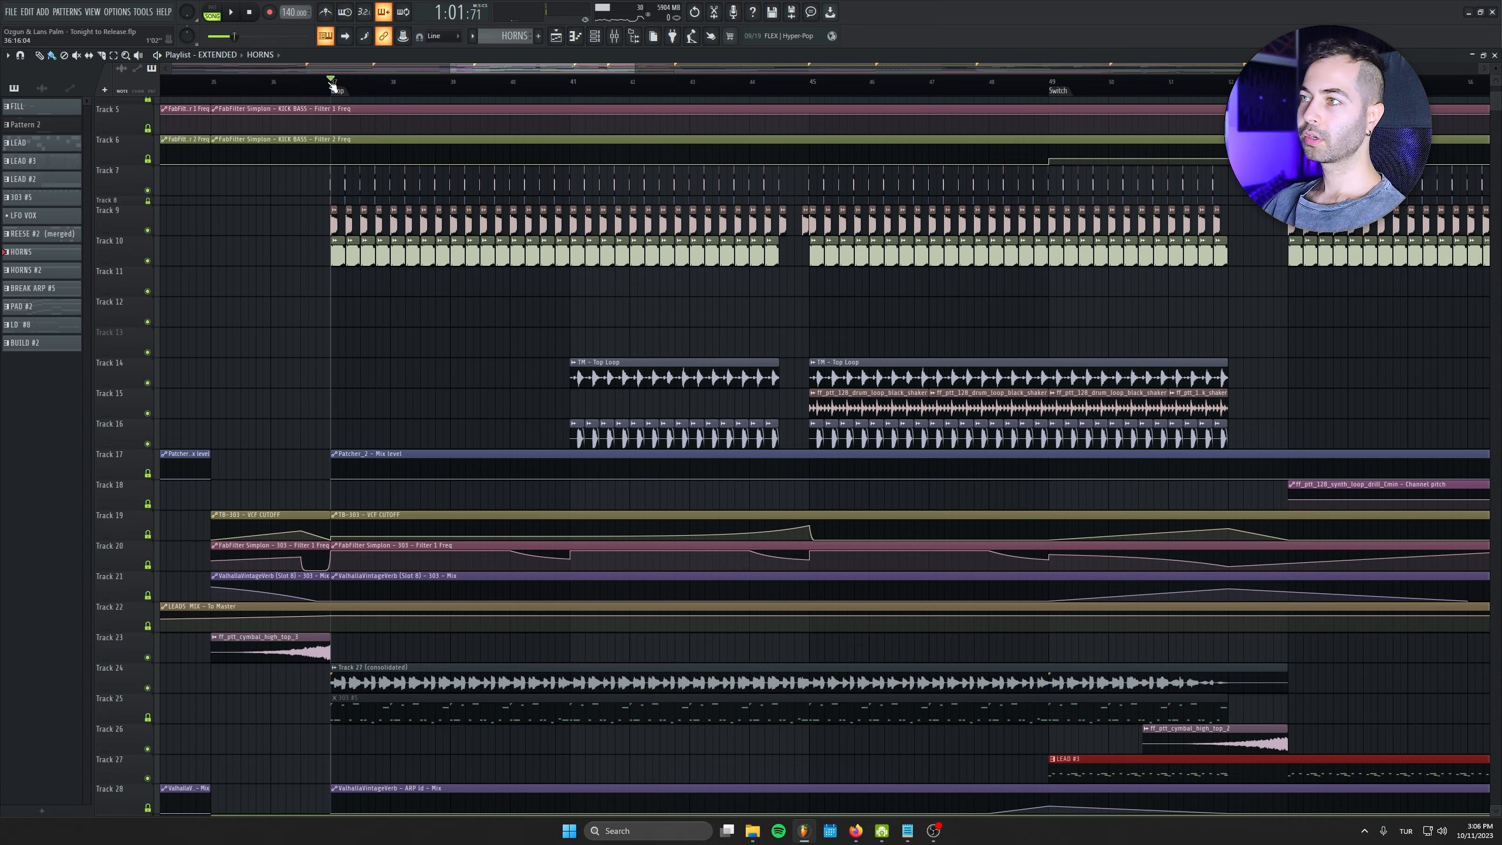
{"action": "scroll", "coordinate": [318, 297], "scroll_direction": "up", "scroll_amount": 8}
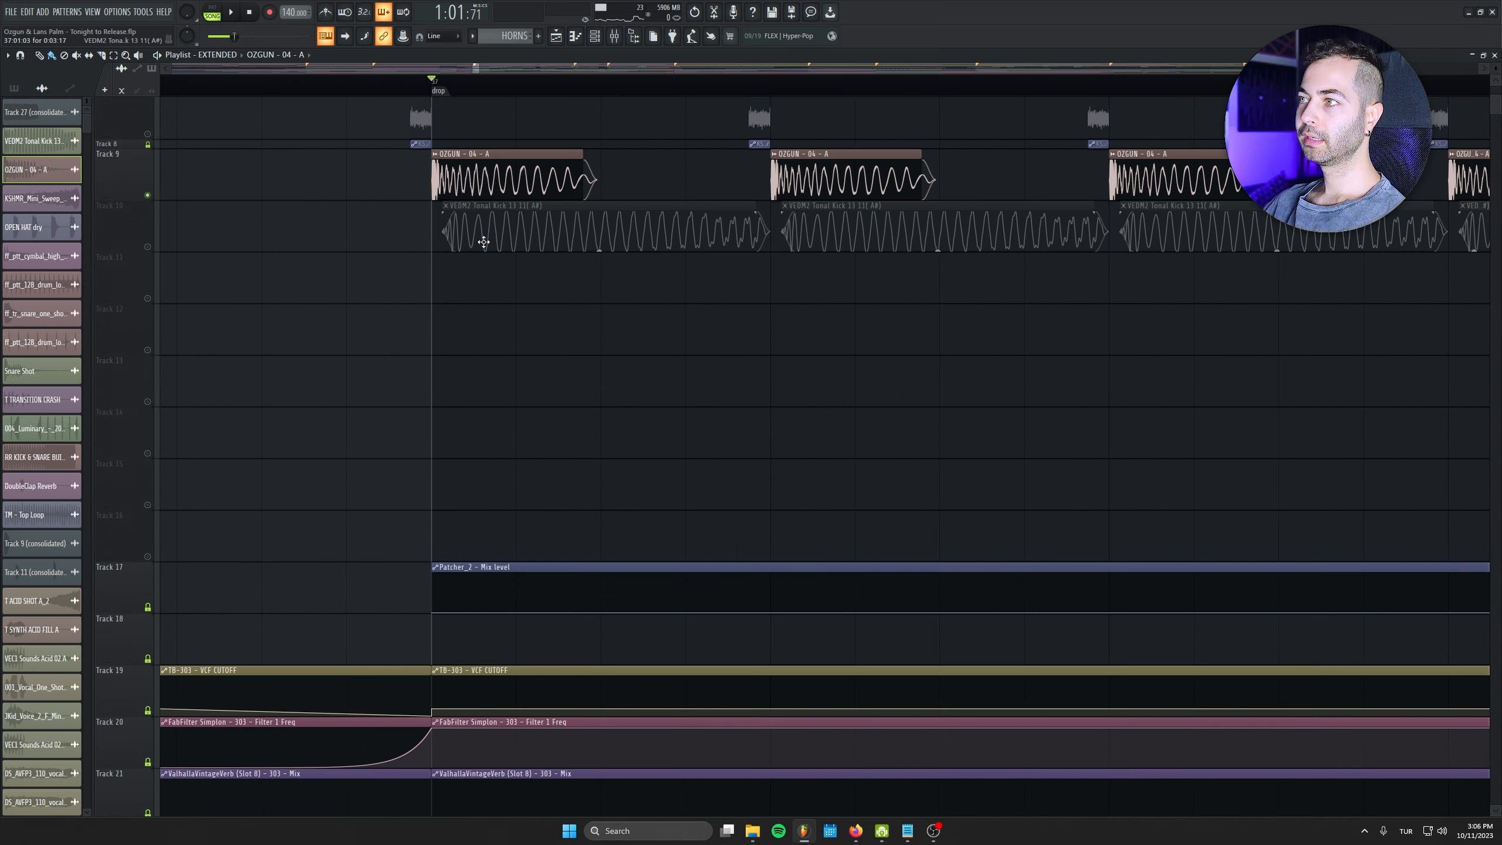
{"action": "left_click_drag", "start_coordinate": [479, 241], "coordinate": [375, 403]}
{"action": "scroll", "coordinate": [318, 374], "scroll_direction": "up", "scroll_amount": 1}
{"action": "scroll", "coordinate": [321, 382], "scroll_direction": "up", "scroll_amount": 2}
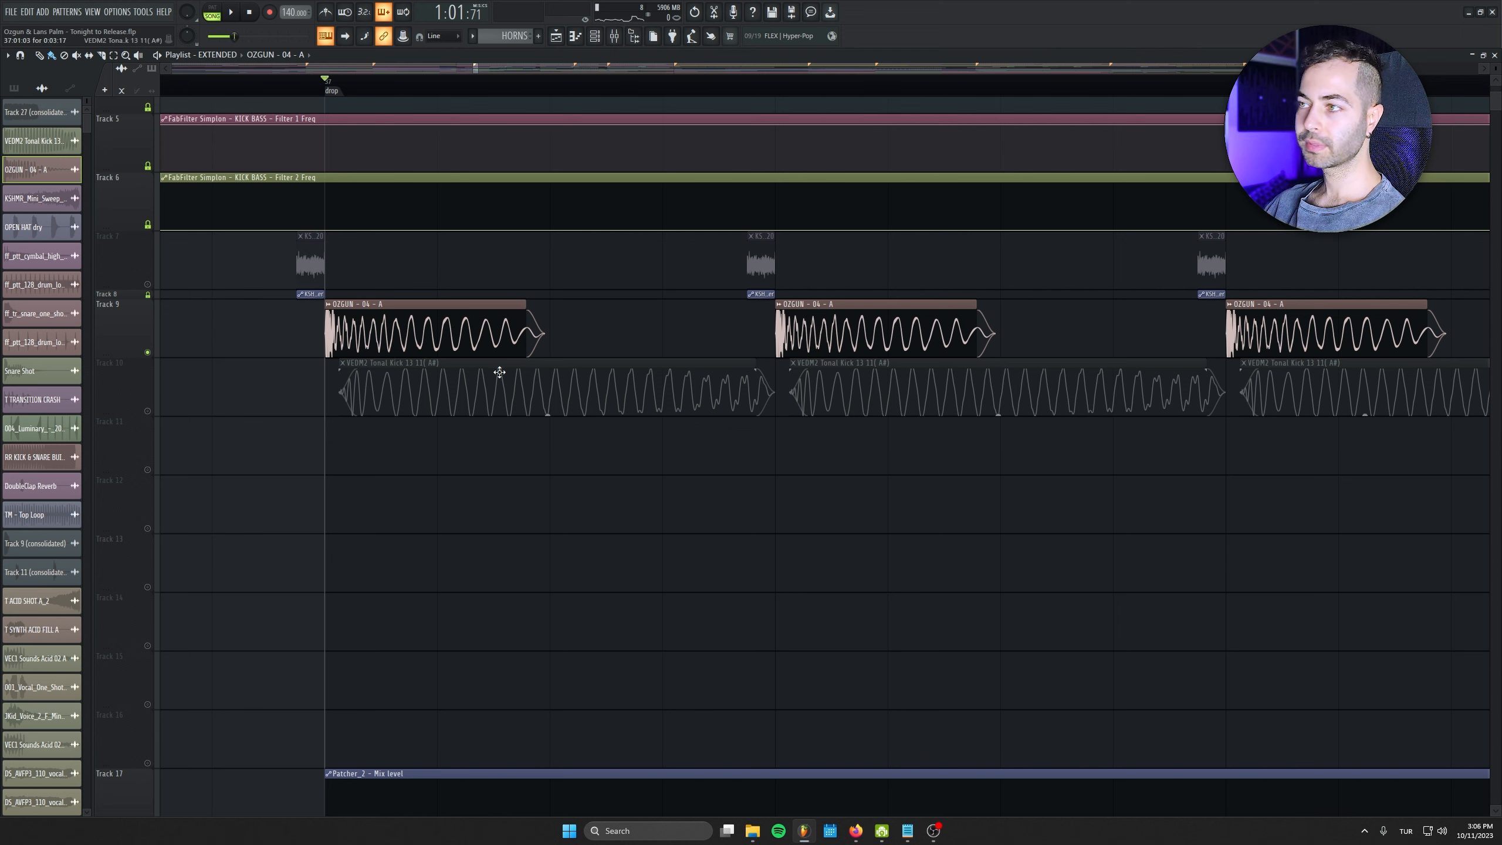
Play the soloed OZGUN - 04 - A kick with the mixer shown, stop playback, and check the first FabFilter Pro-Q 3 equalizers on KICK BUS
{"action": "key", "text": "space"}
{"action": "key", "text": "F9"}
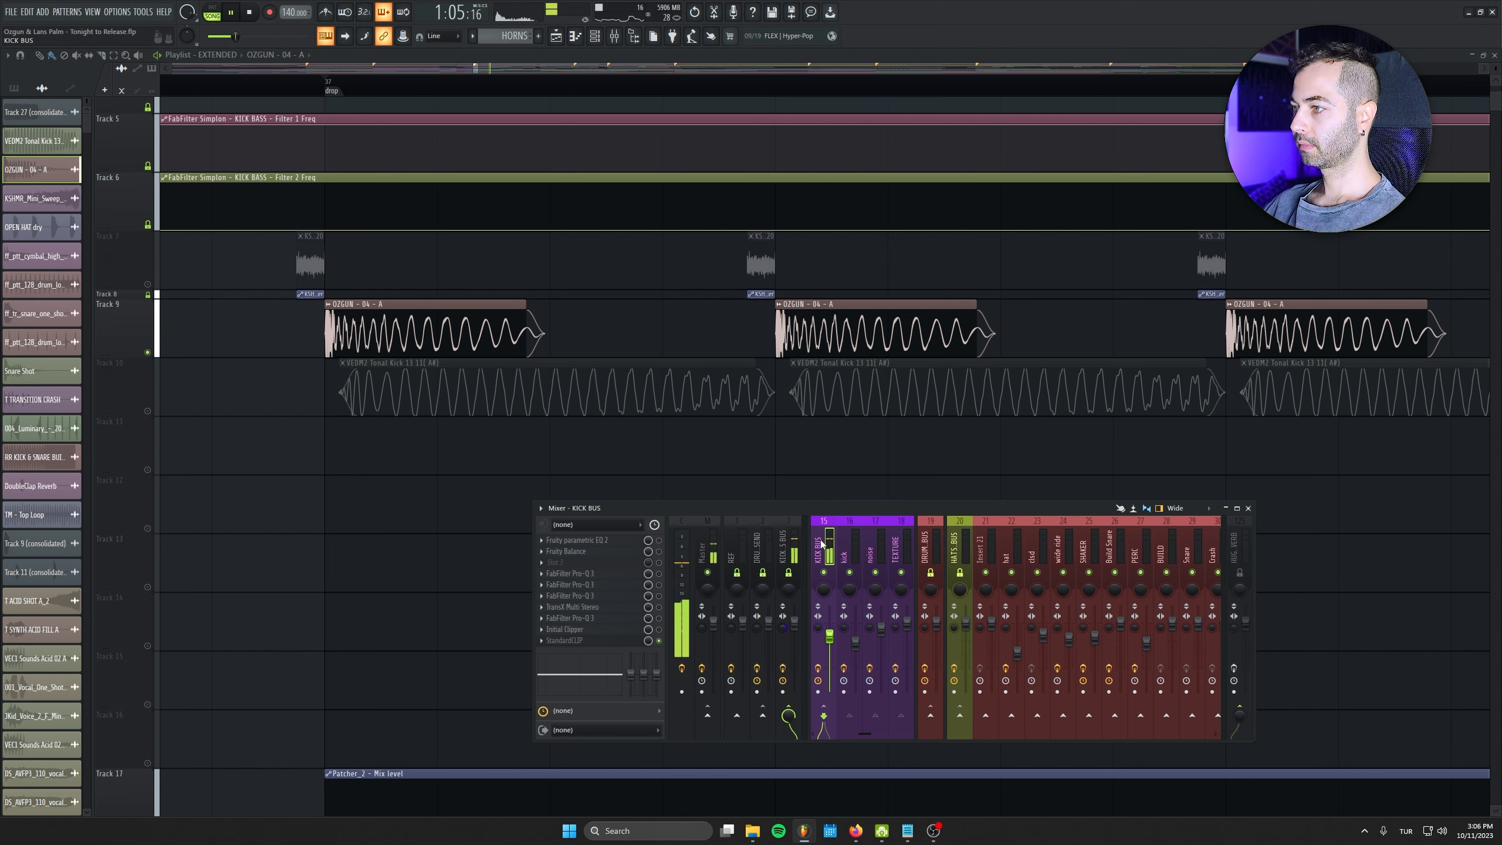
{"action": "key", "text": "space"}
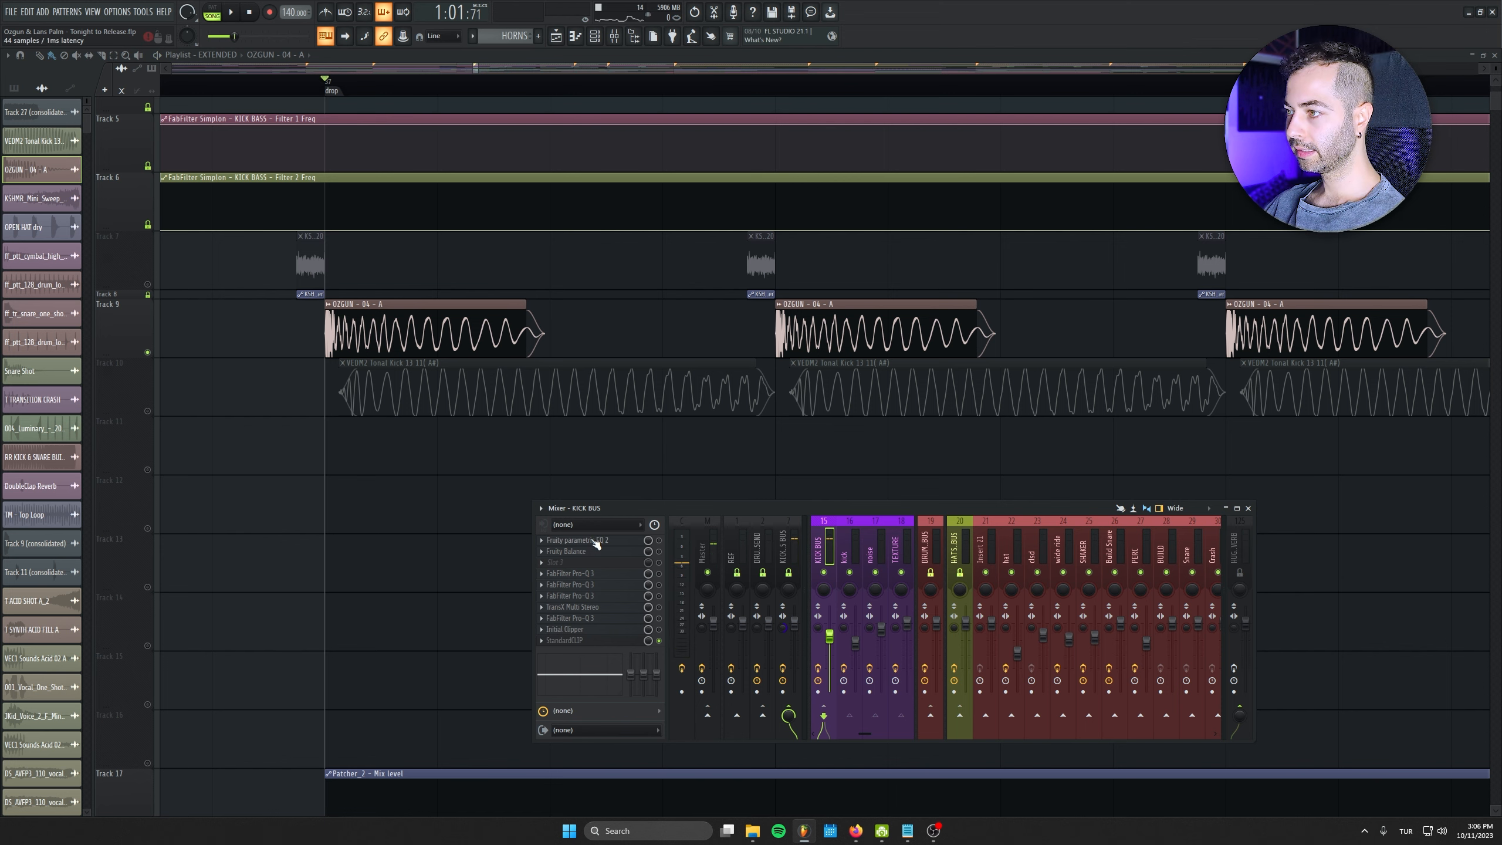
{"action": "left_click", "coordinate": [589, 573]}
{"action": "left_click", "coordinate": [590, 574]}
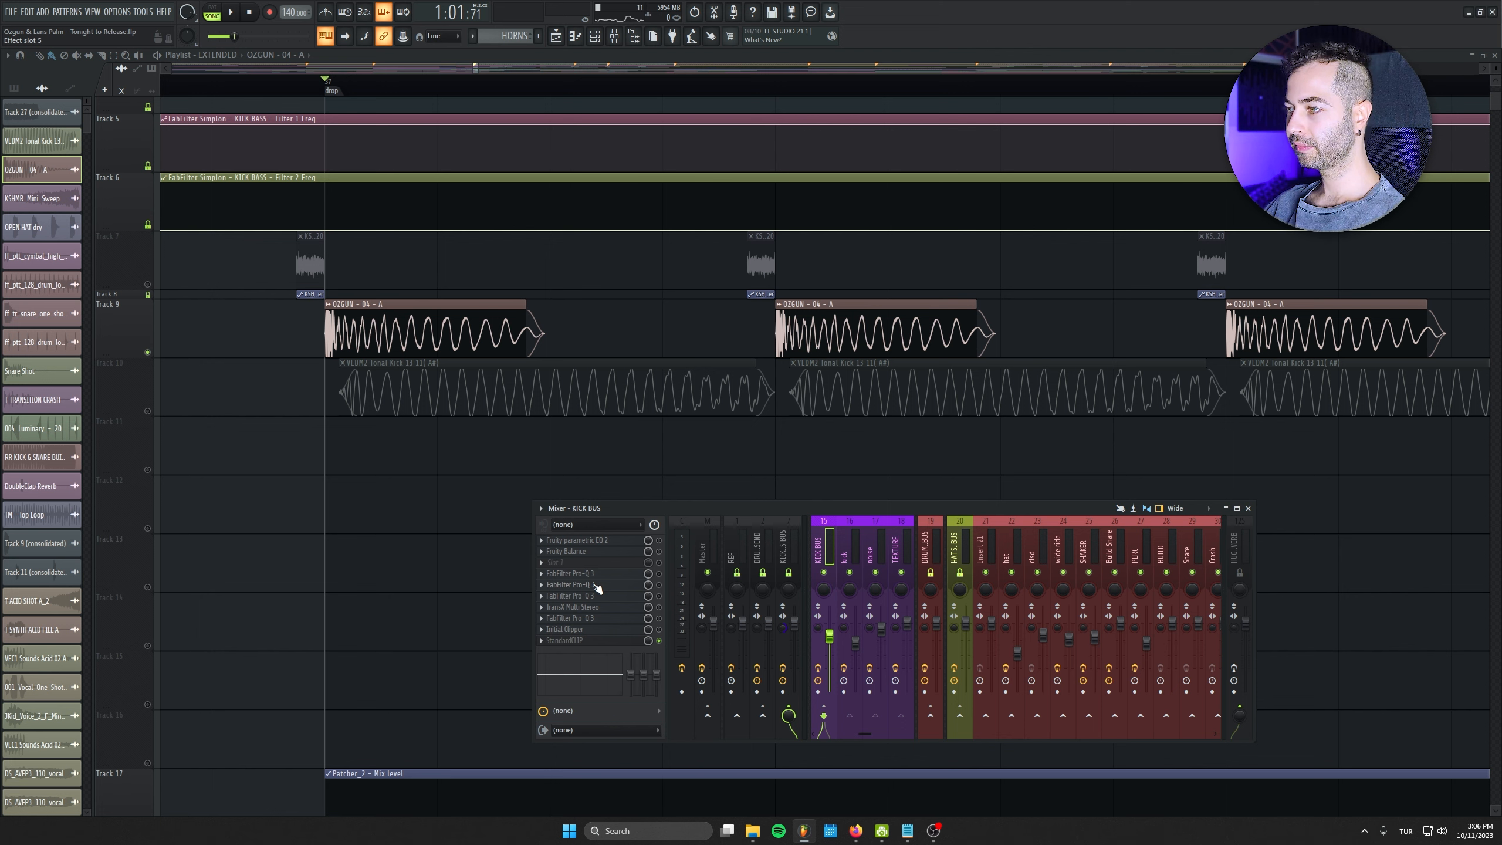
{"action": "left_click", "coordinate": [594, 583]}
{"action": "left_click", "coordinate": [593, 583]}
Examine the TransX Multi Stereo and the FabFilter Pro-Q 3 after it on KICK BUS, and close their windows
{"action": "left_click", "coordinate": [601, 607]}
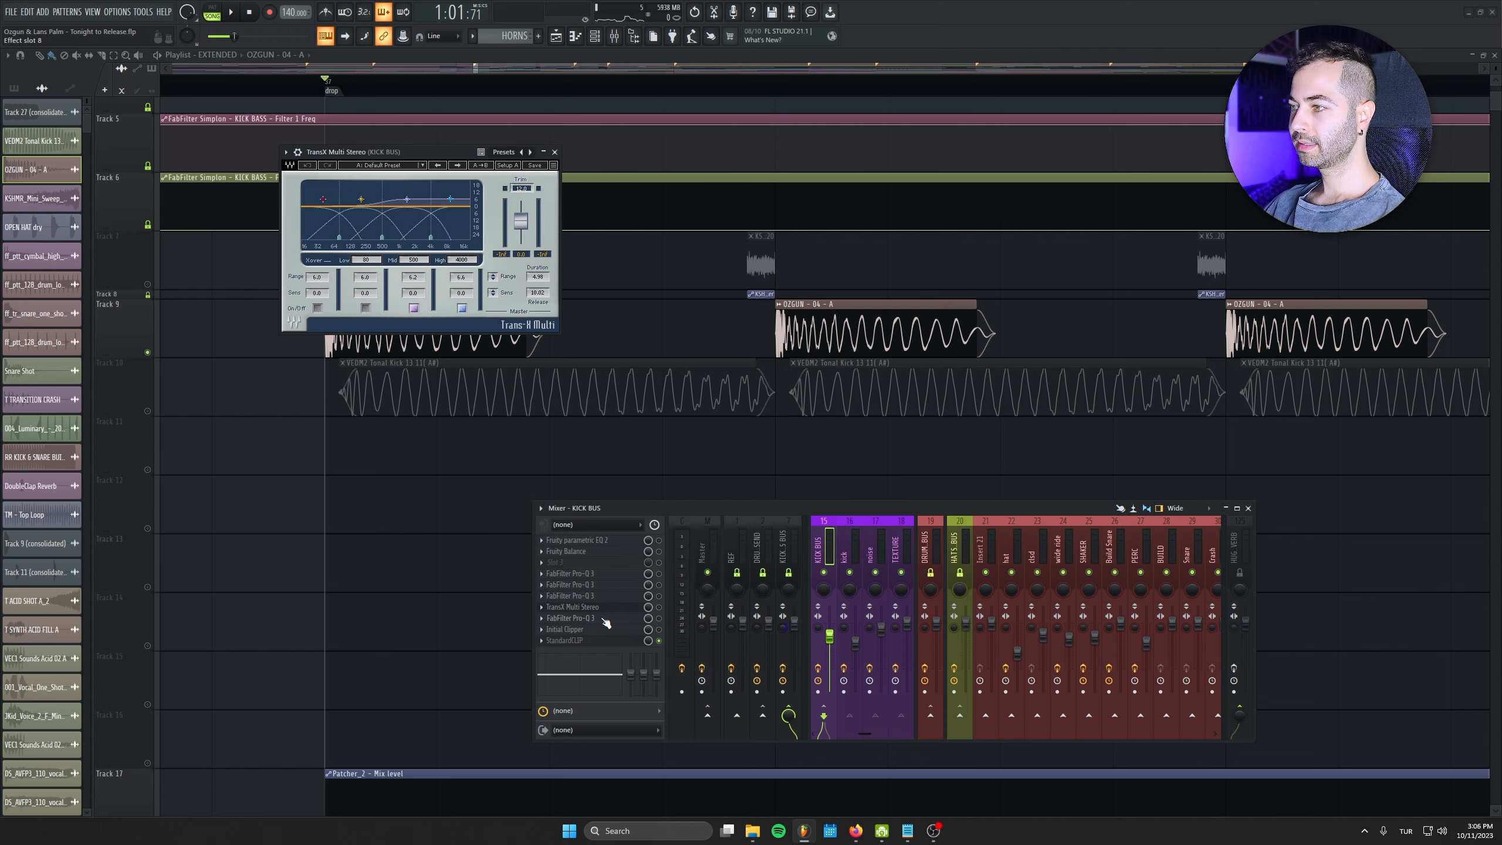
{"action": "left_click", "coordinate": [603, 618]}
{"action": "left_click", "coordinate": [852, 150]}
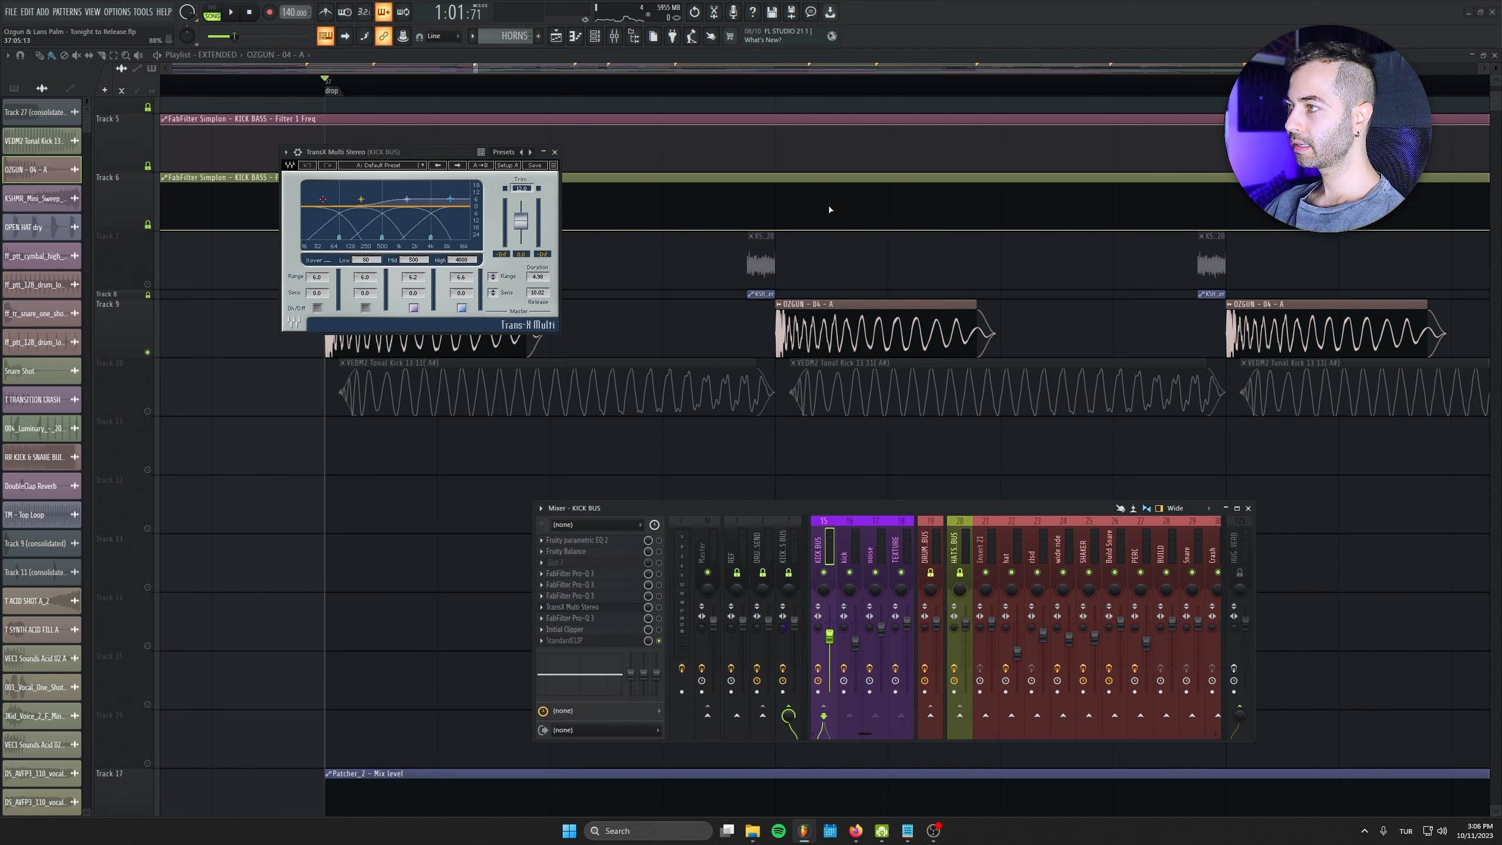
{"action": "left_click", "coordinate": [554, 152]}
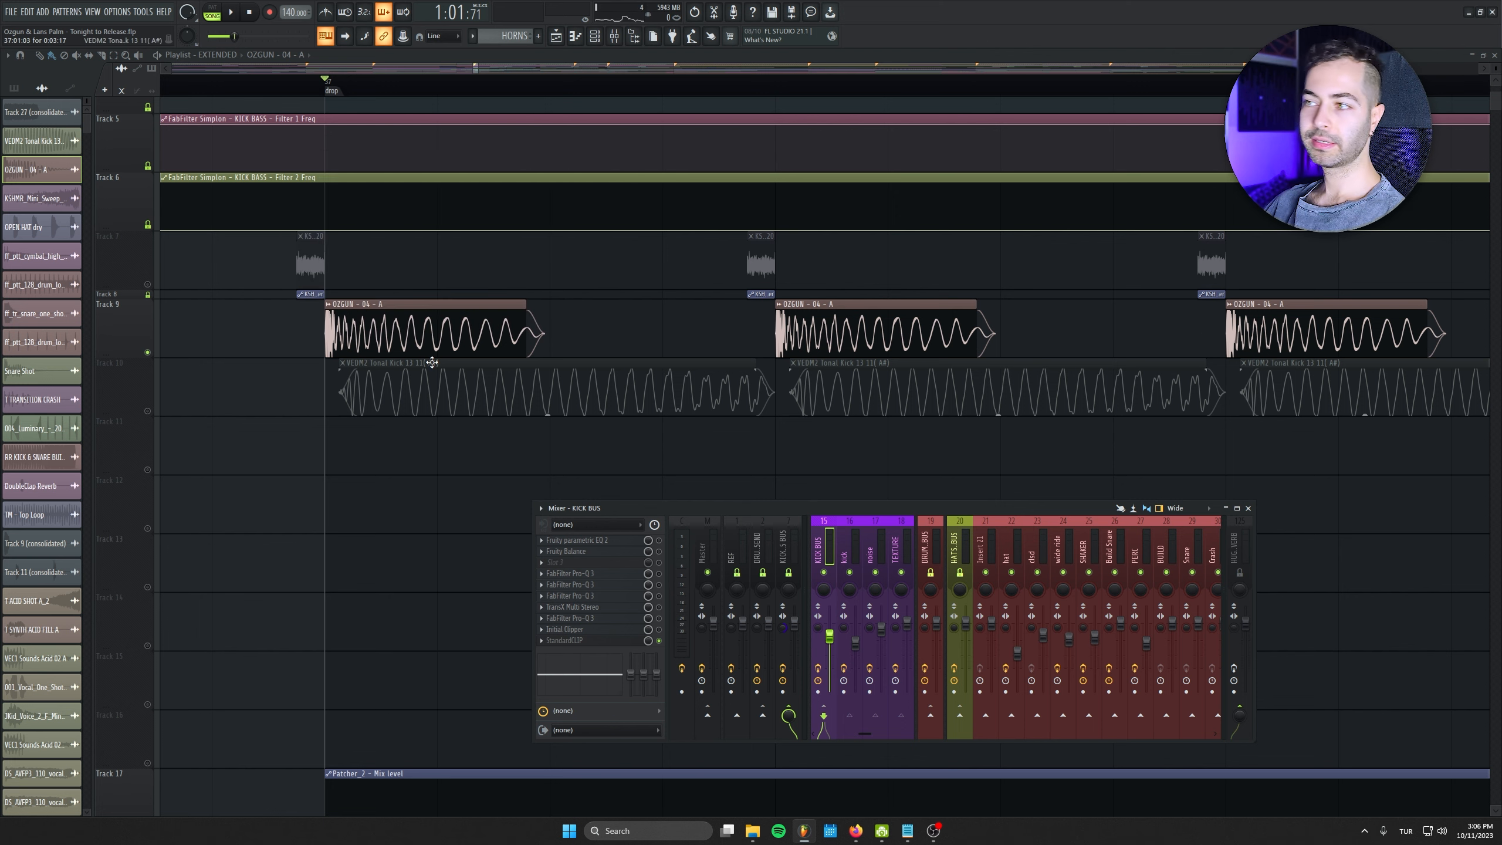
Inspect the OZGUN - 04 - A kick's sample settings and the StandardCLIP on KICK BUS, closing both when finished
{"action": "double_click", "coordinate": [426, 342]}
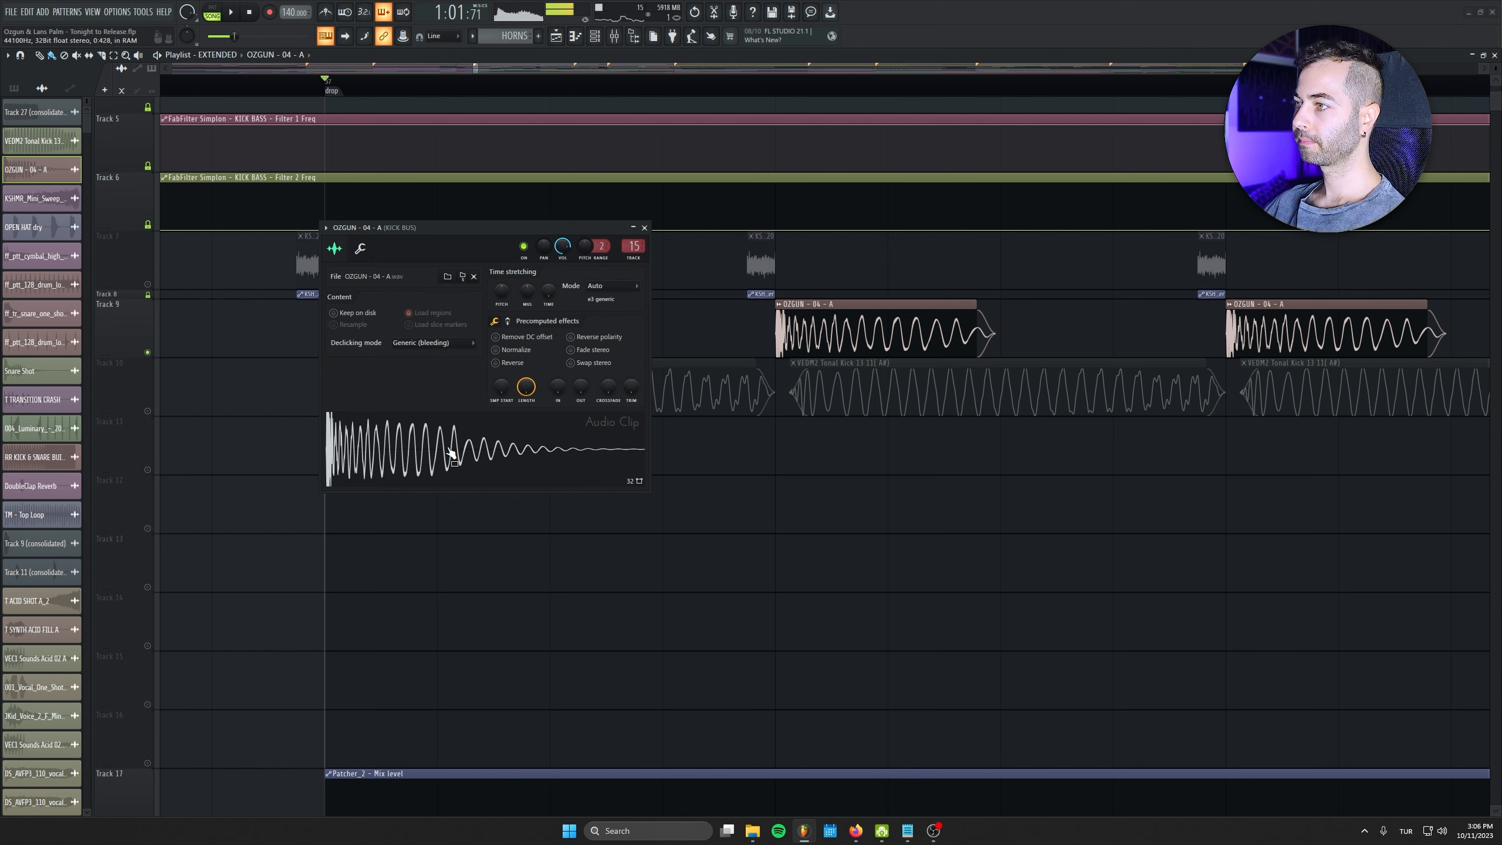
{"action": "left_click", "coordinate": [644, 227]}
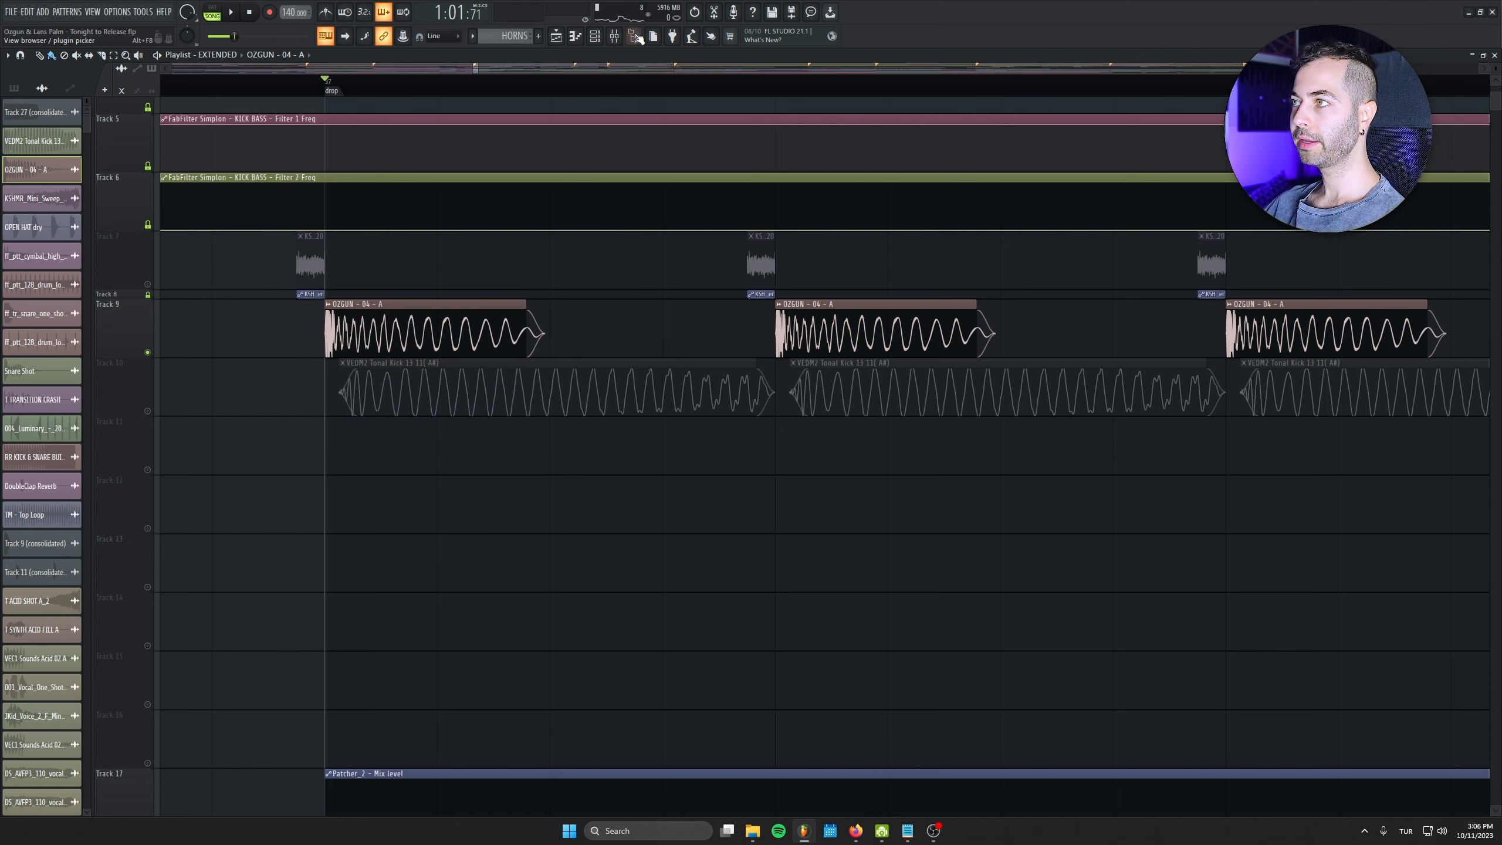
{"action": "key", "text": "F9"}
{"action": "left_click", "coordinate": [584, 639]}
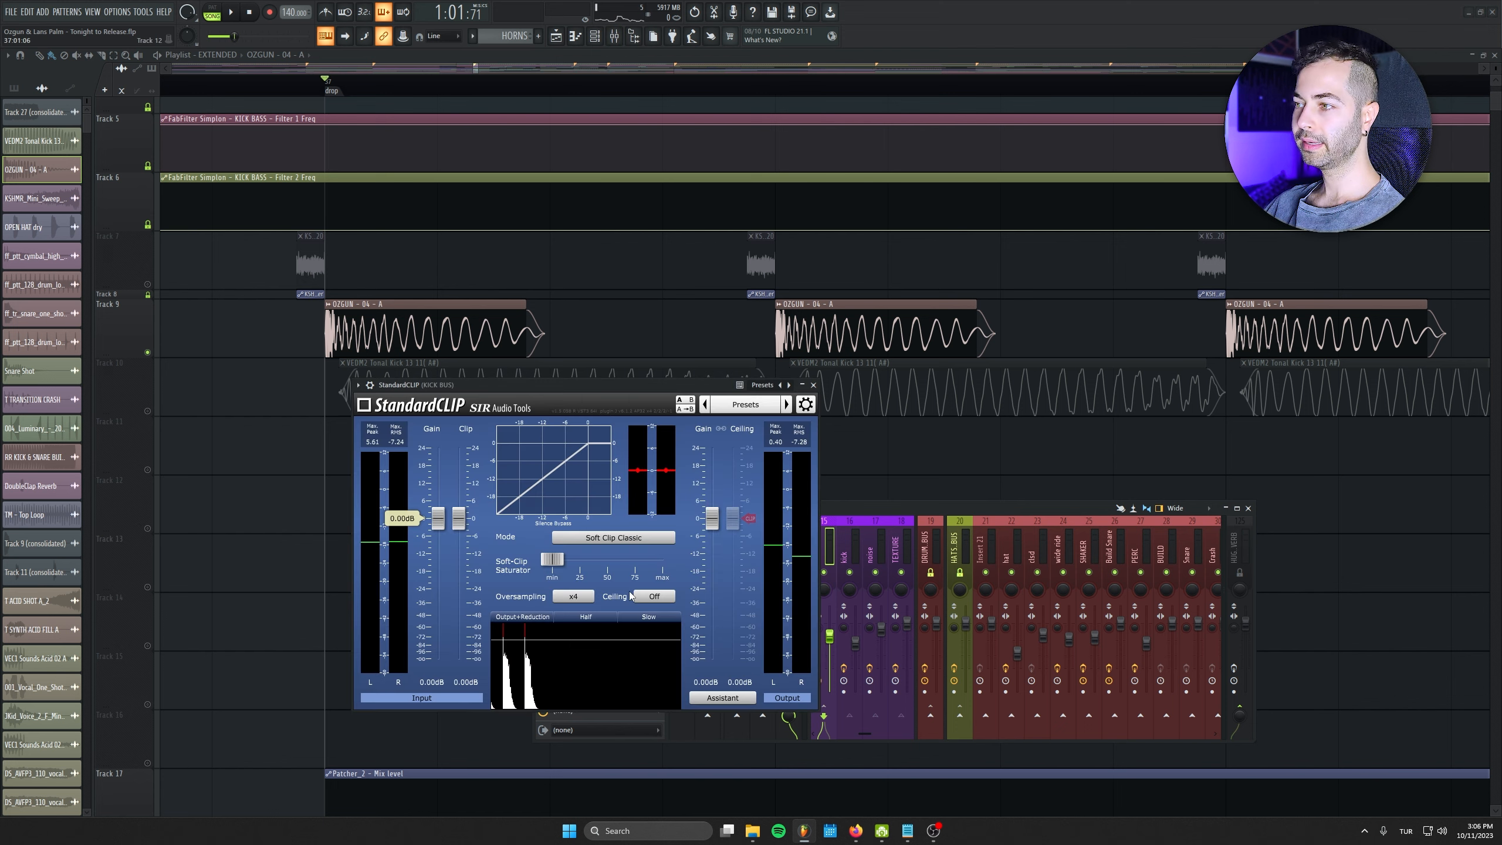
{"action": "double_click", "coordinate": [377, 300]}
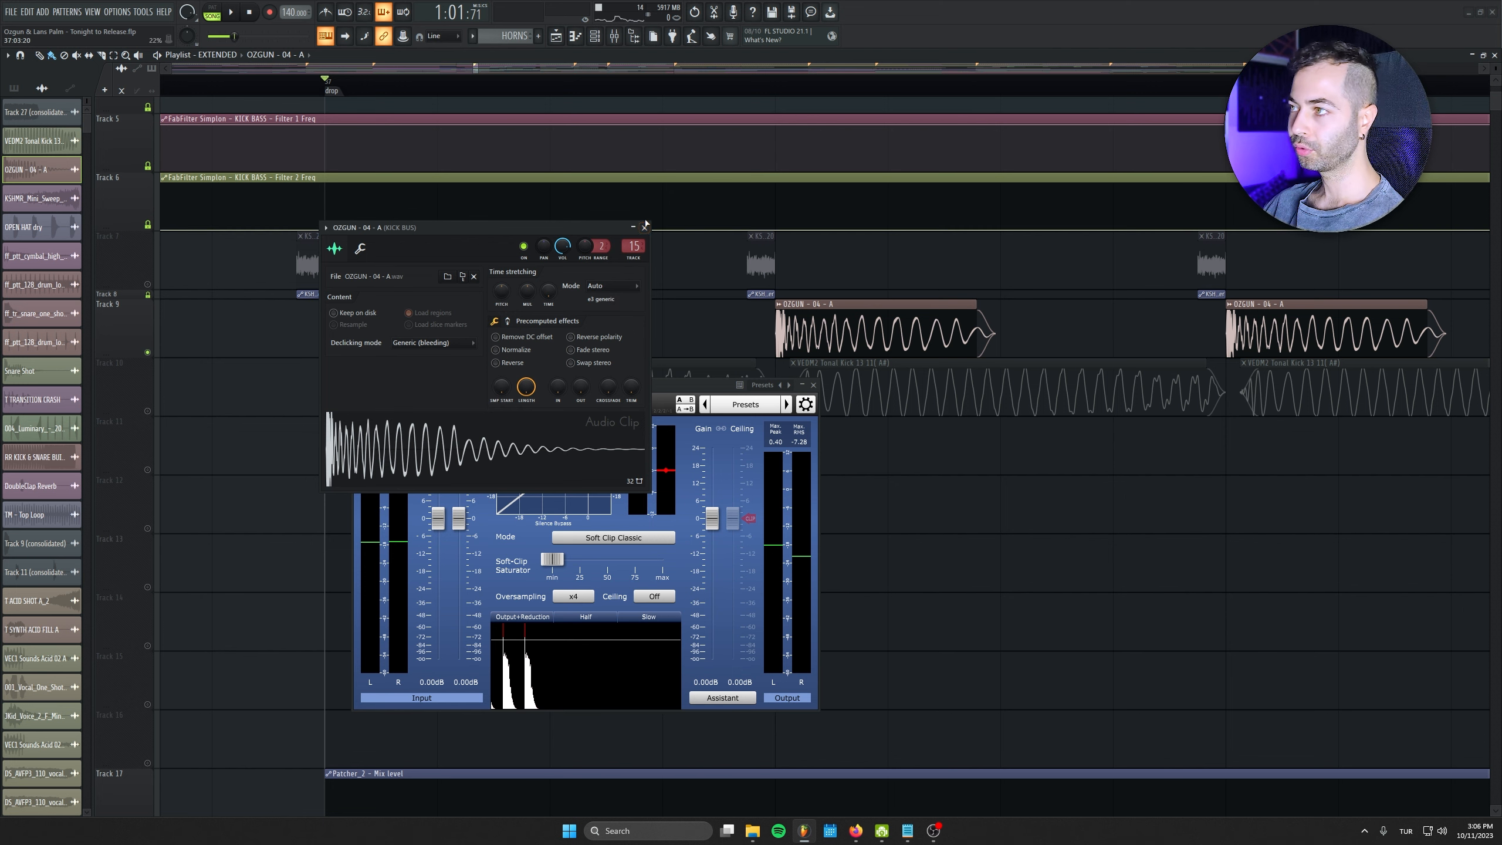
{"action": "left_click", "coordinate": [644, 228]}
{"action": "left_click", "coordinate": [813, 385]}
Solo Track 7, make Track 8 taller to show its automation curves, and play from the first sweep before the drop
{"action": "right_click", "coordinate": [148, 284]}
{"action": "left_click", "coordinate": [298, 88]}
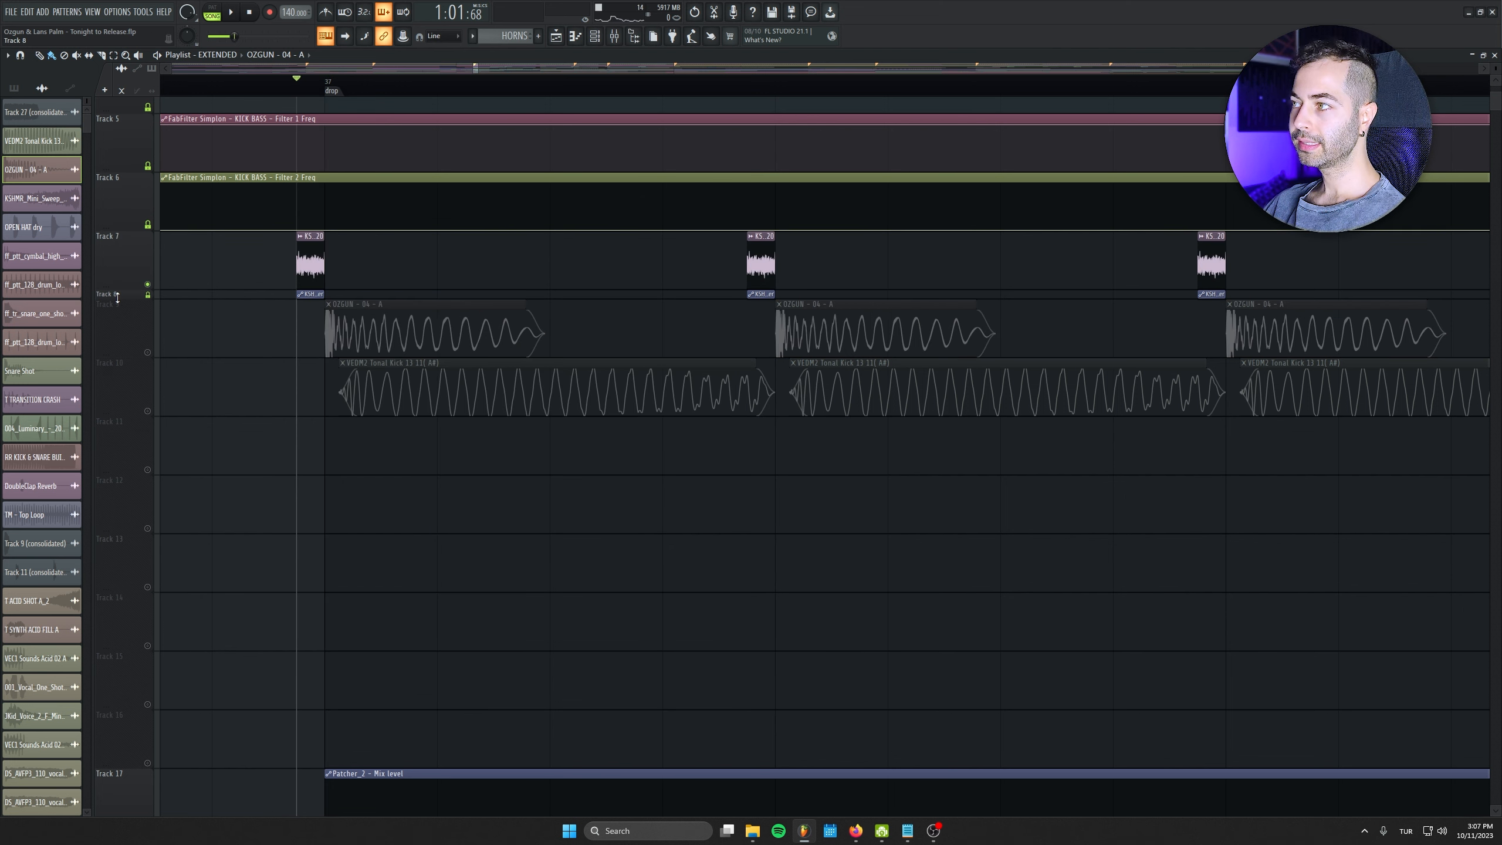
{"action": "left_click_drag", "start_coordinate": [117, 298], "coordinate": [118, 371]}
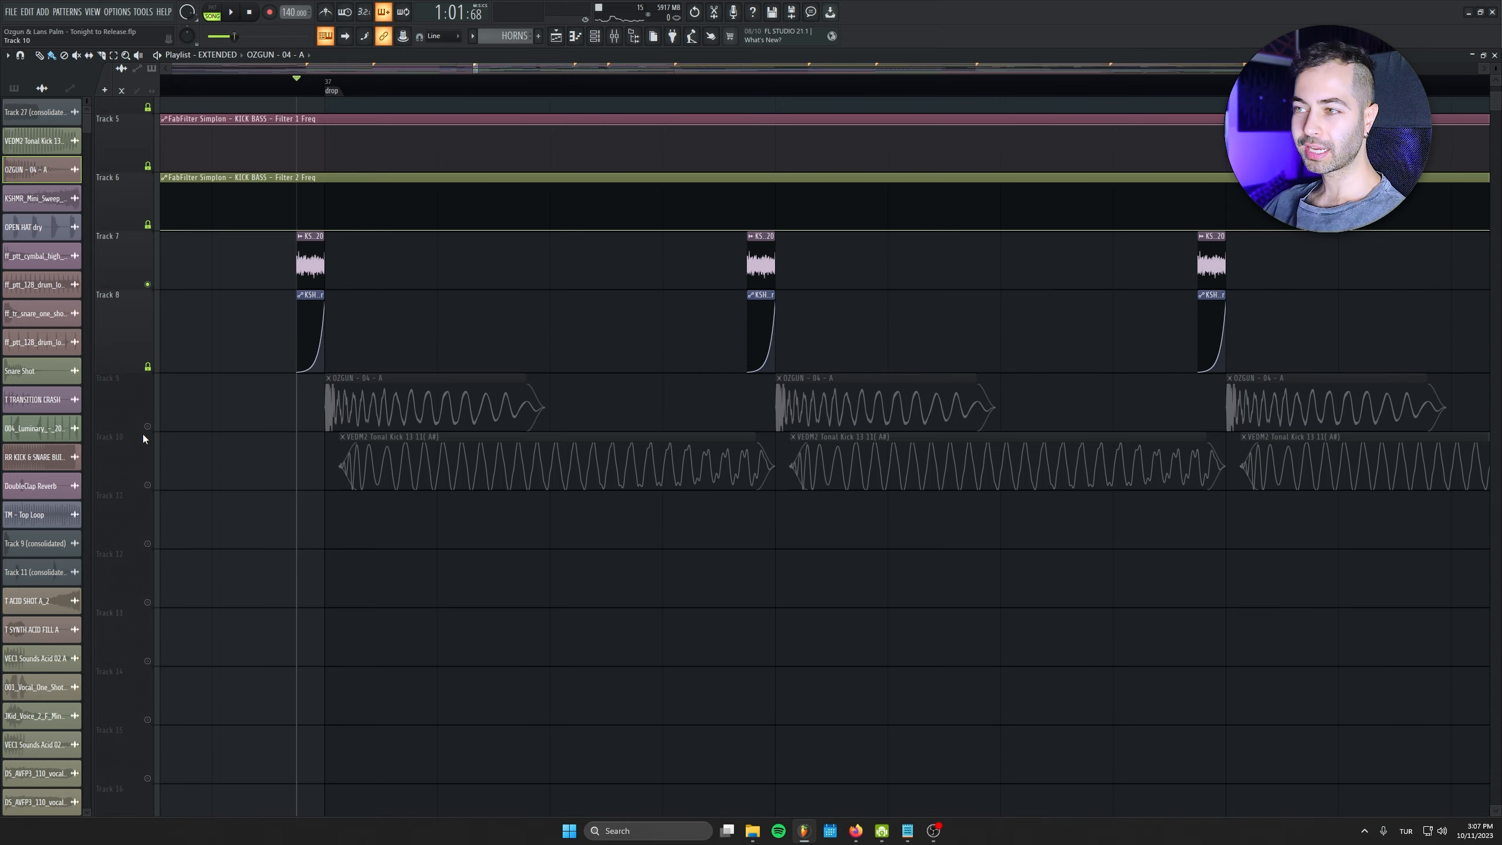
{"action": "key", "text": "space"}
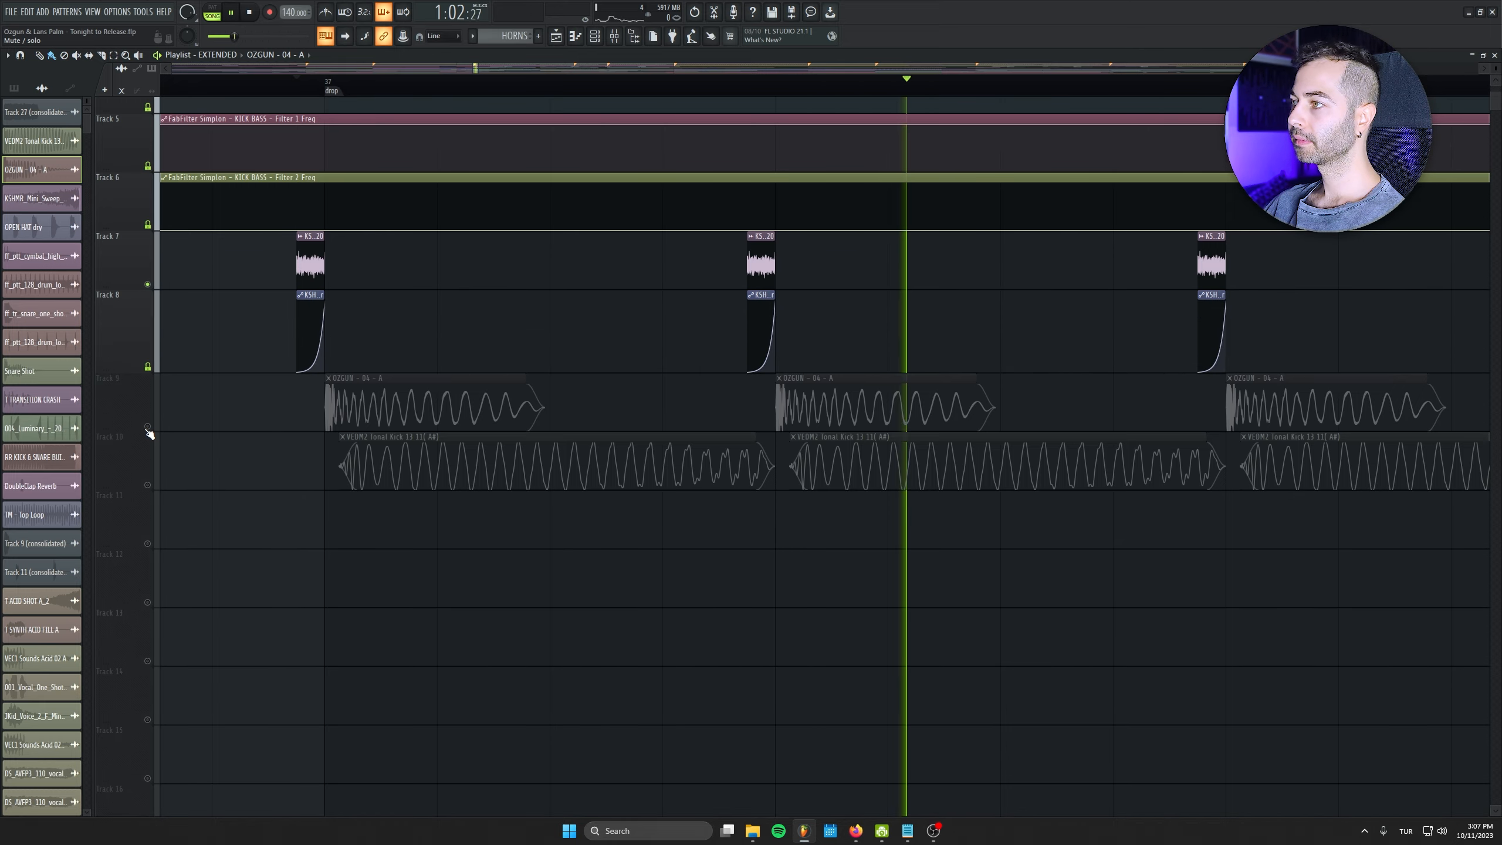
{"action": "key", "text": "space"}
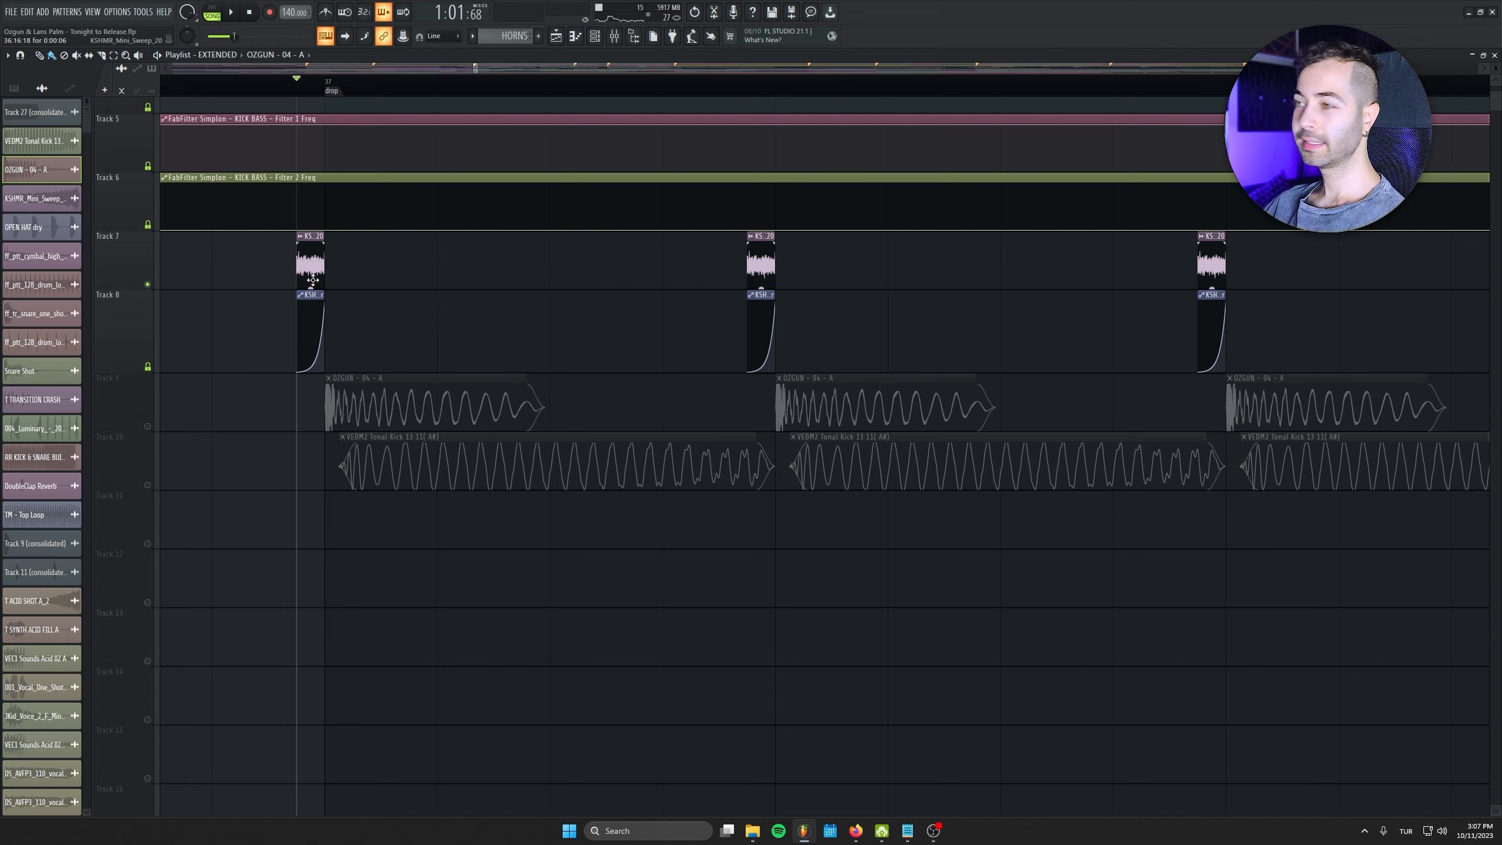
Open the KSHMR_Mini_Sweep_20 settings, play it with its noise mixer track shown, undo the volume tweak, and close the sample window
{"action": "double_click", "coordinate": [311, 275]}
{"action": "key", "text": "space"}
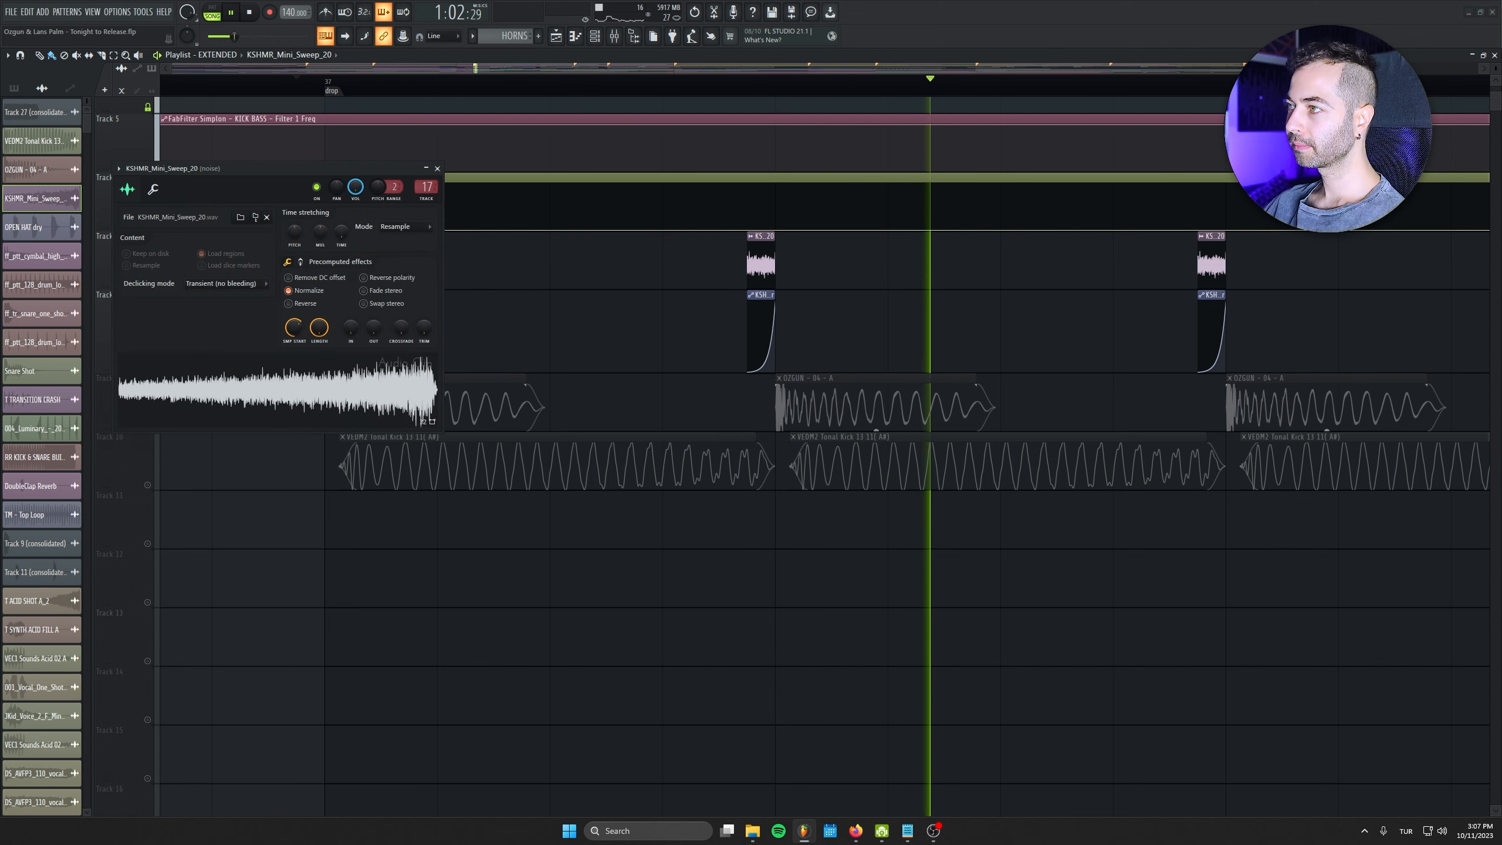
{"action": "key", "text": "ctrl+z"}
{"action": "double_click", "coordinate": [424, 178]}
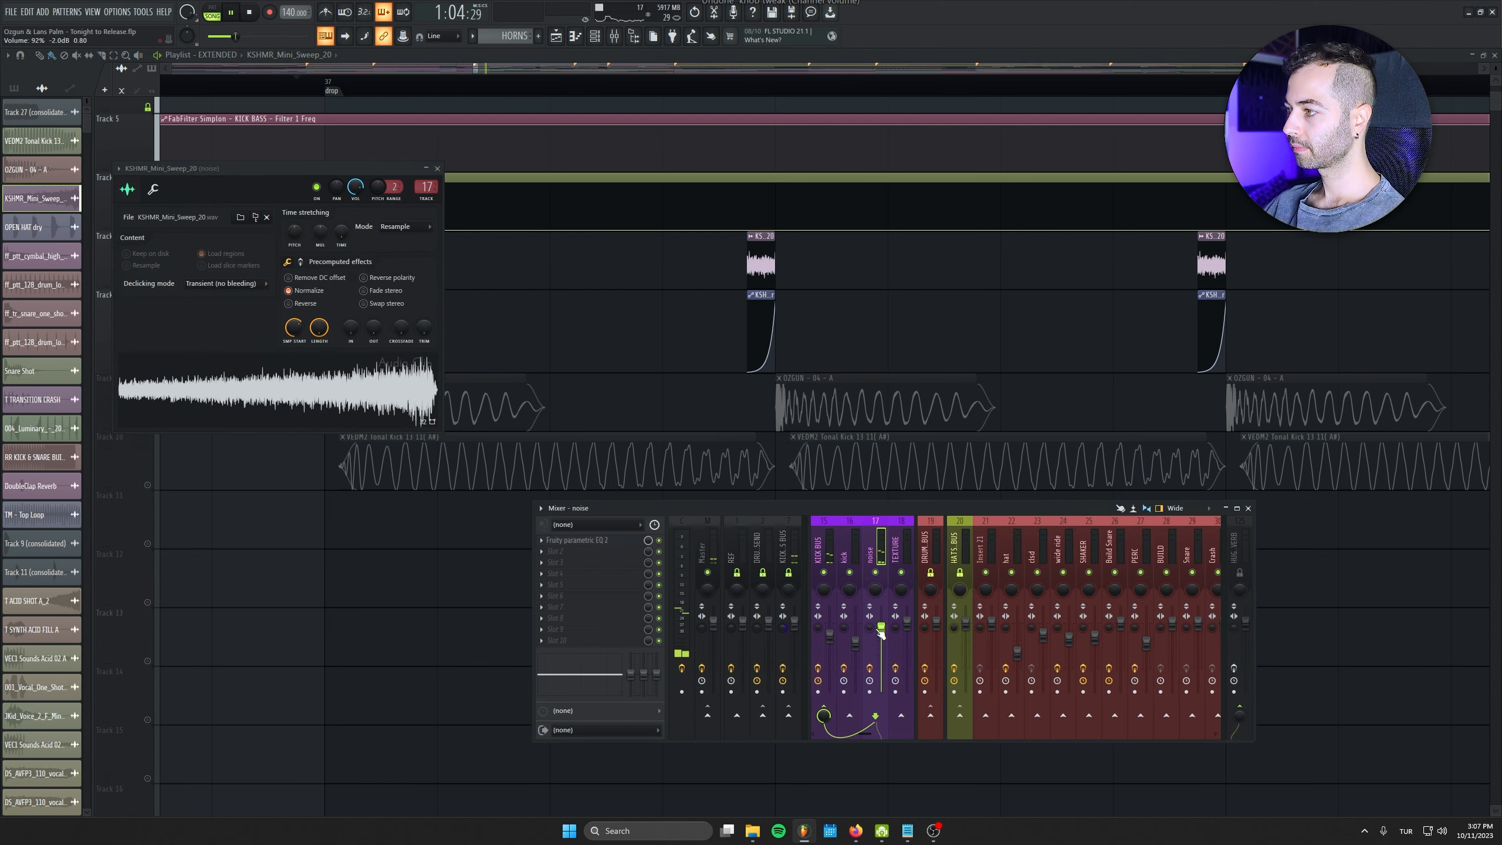
{"action": "key", "text": "space"}
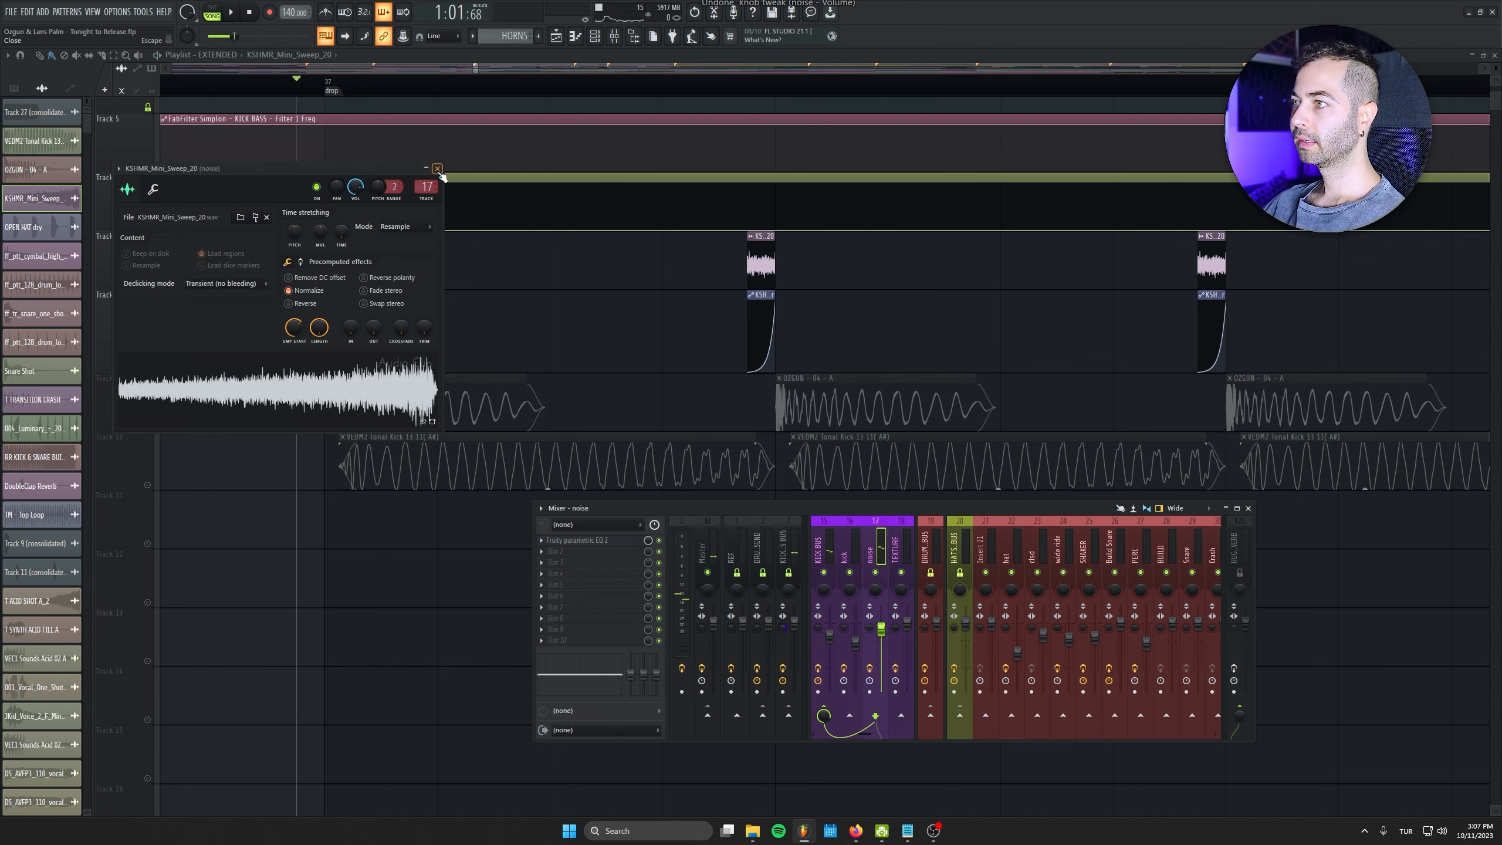
{"action": "left_click", "coordinate": [437, 169]}
Unmute Track 9 and play the kick, muting and unmuting the Track 7 sweep to compare, and stop playback
{"action": "left_click", "coordinate": [148, 426]}
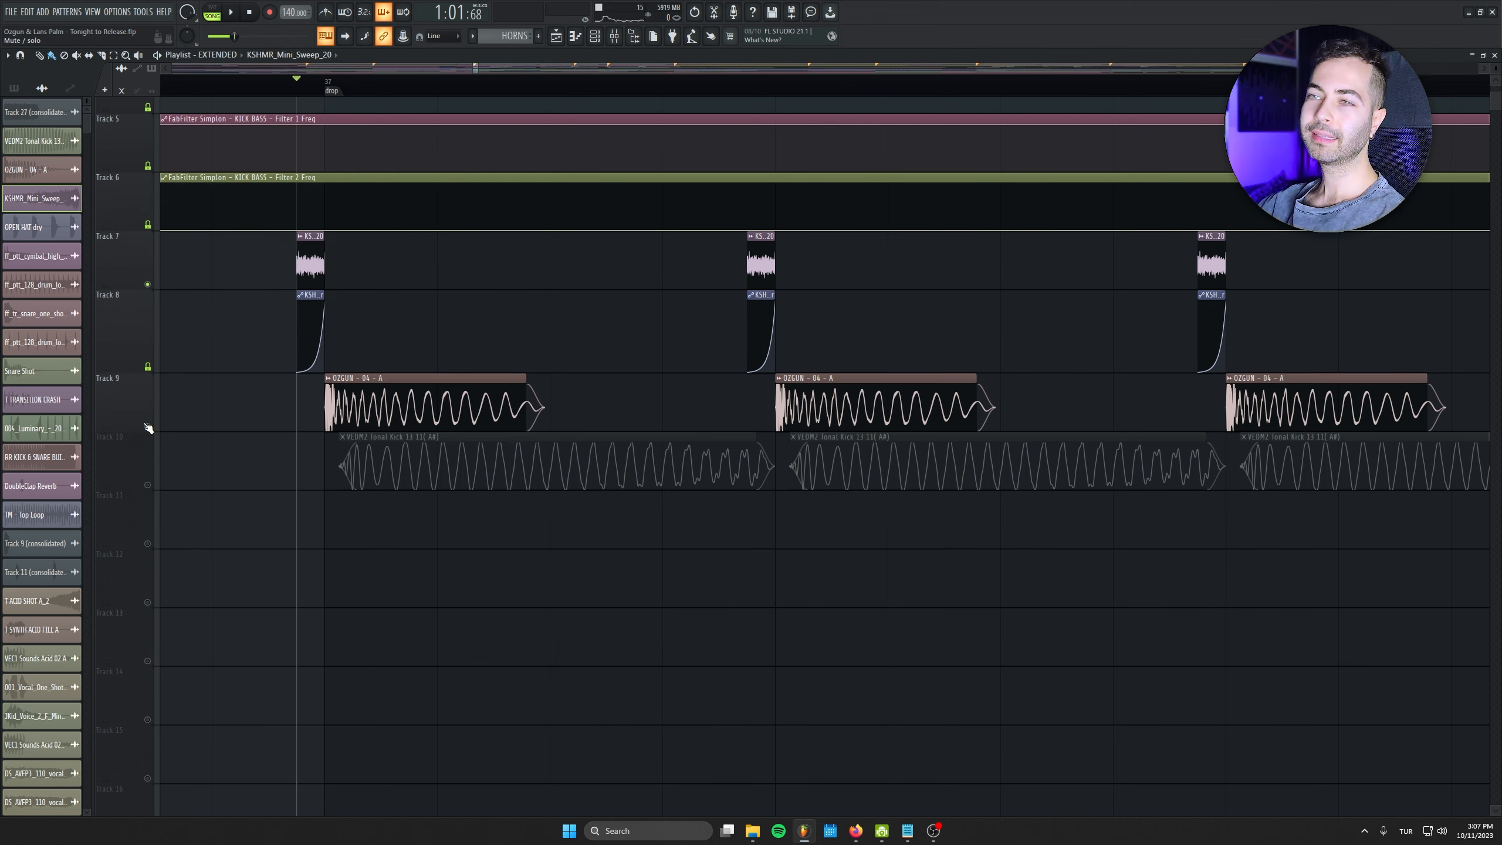
{"action": "key", "text": "space"}
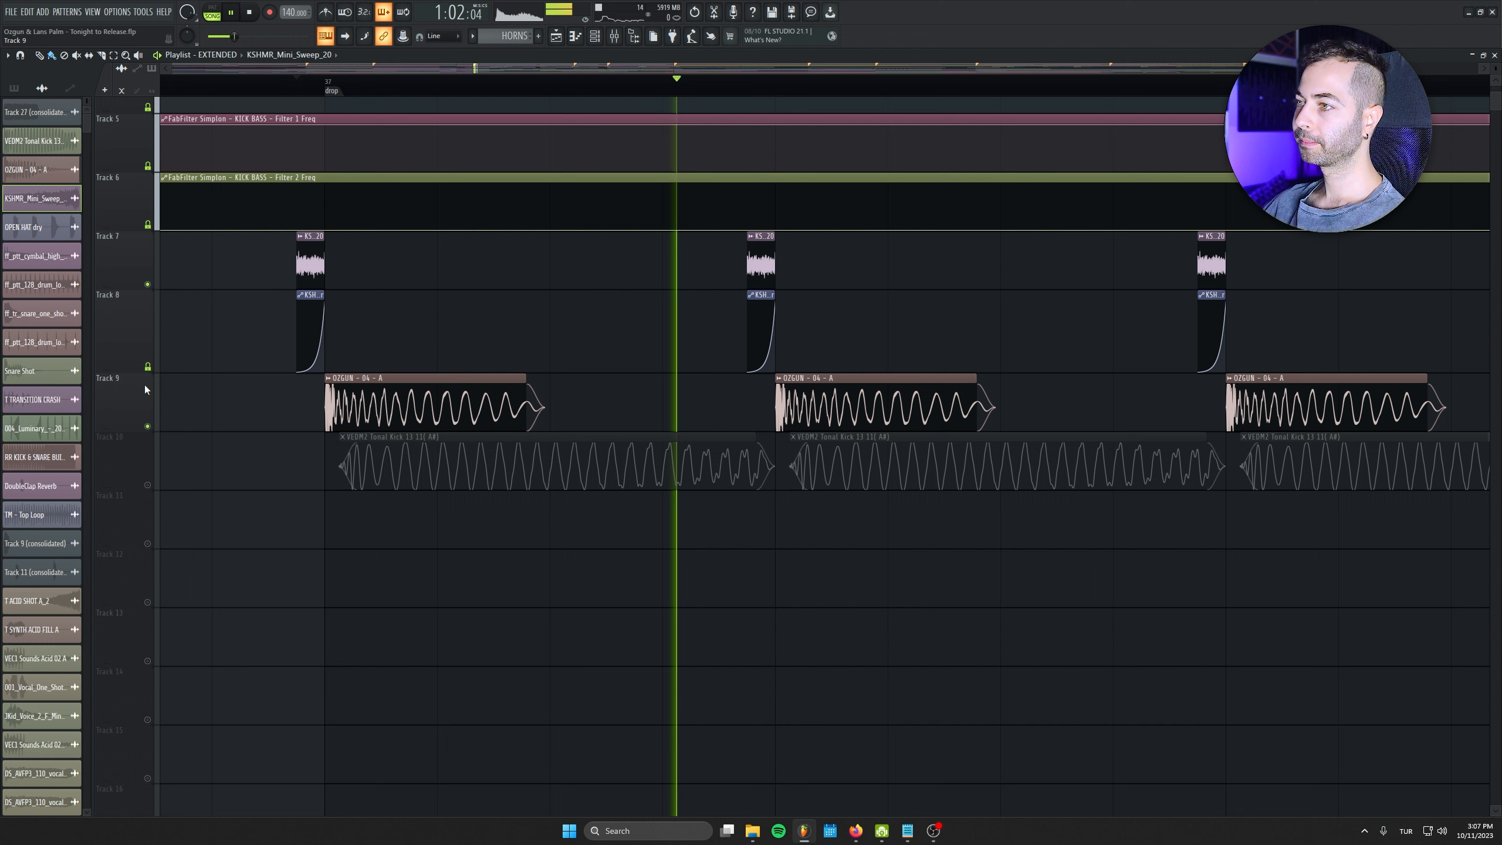
{"action": "left_click", "coordinate": [147, 285]}
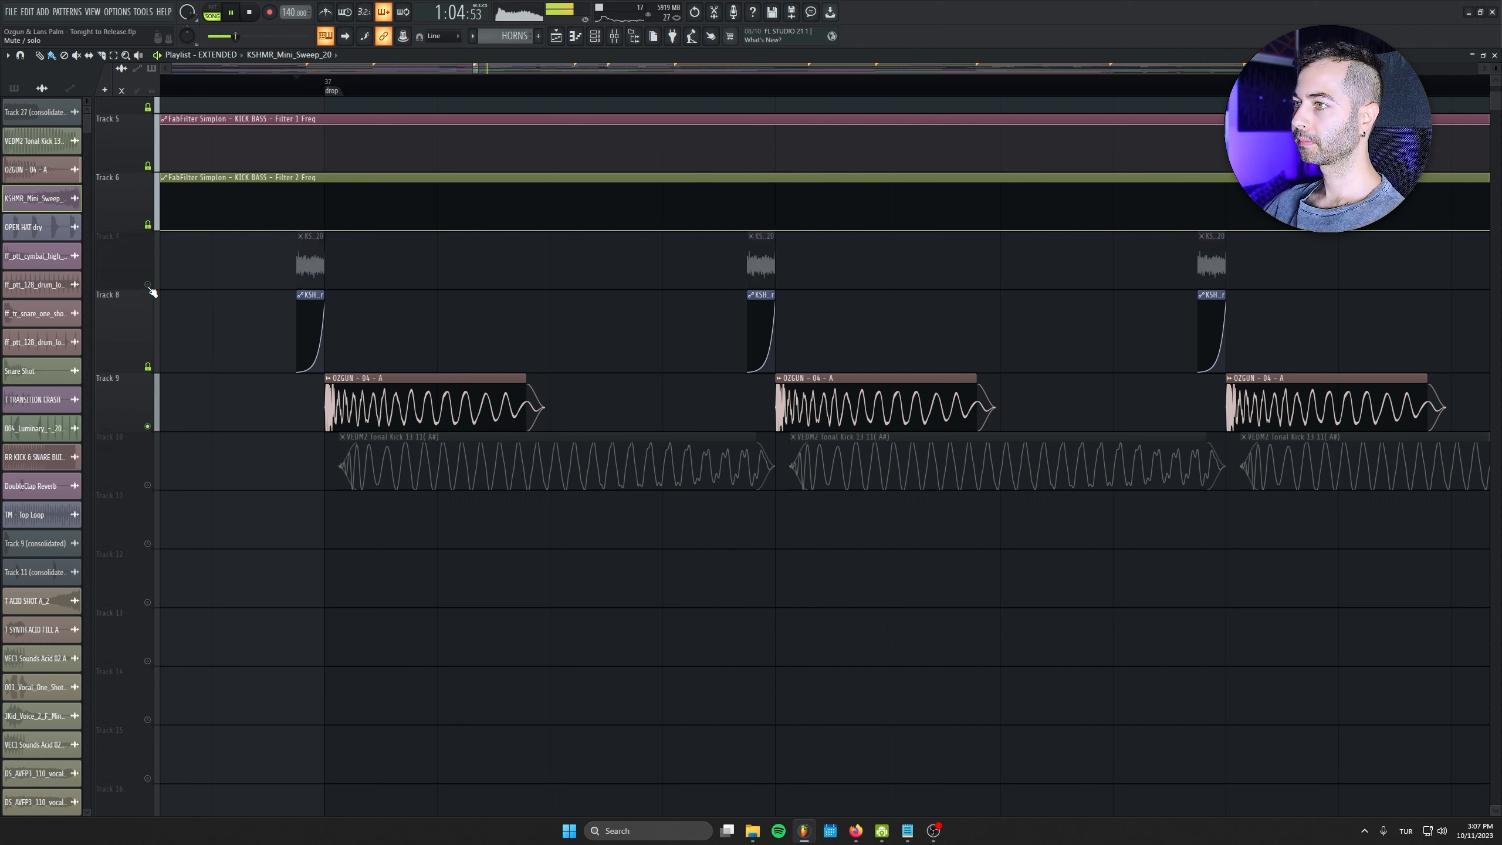
{"action": "left_click", "coordinate": [147, 284]}
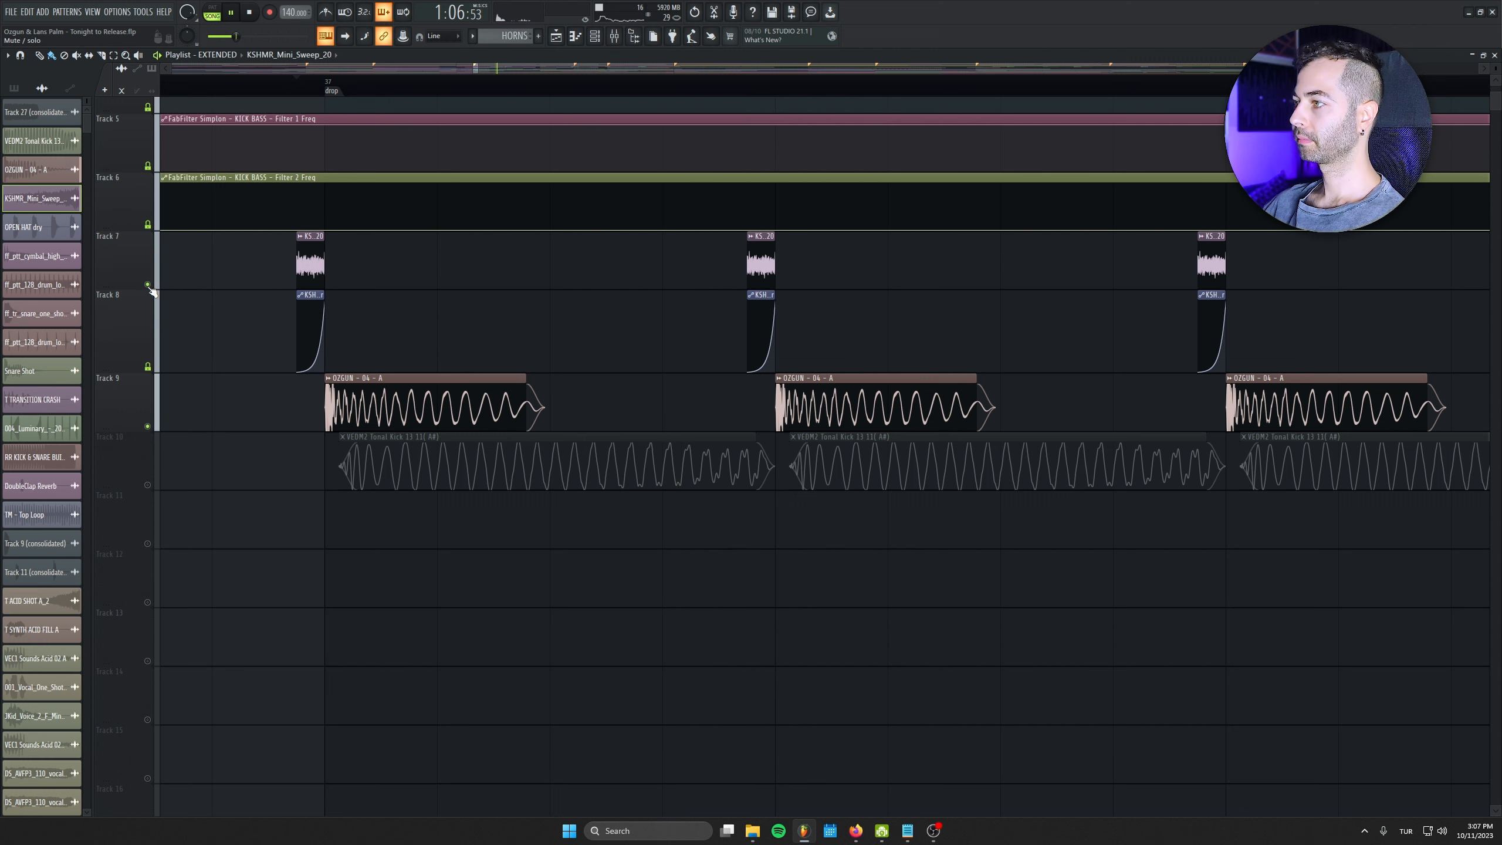
{"action": "key", "text": "space"}
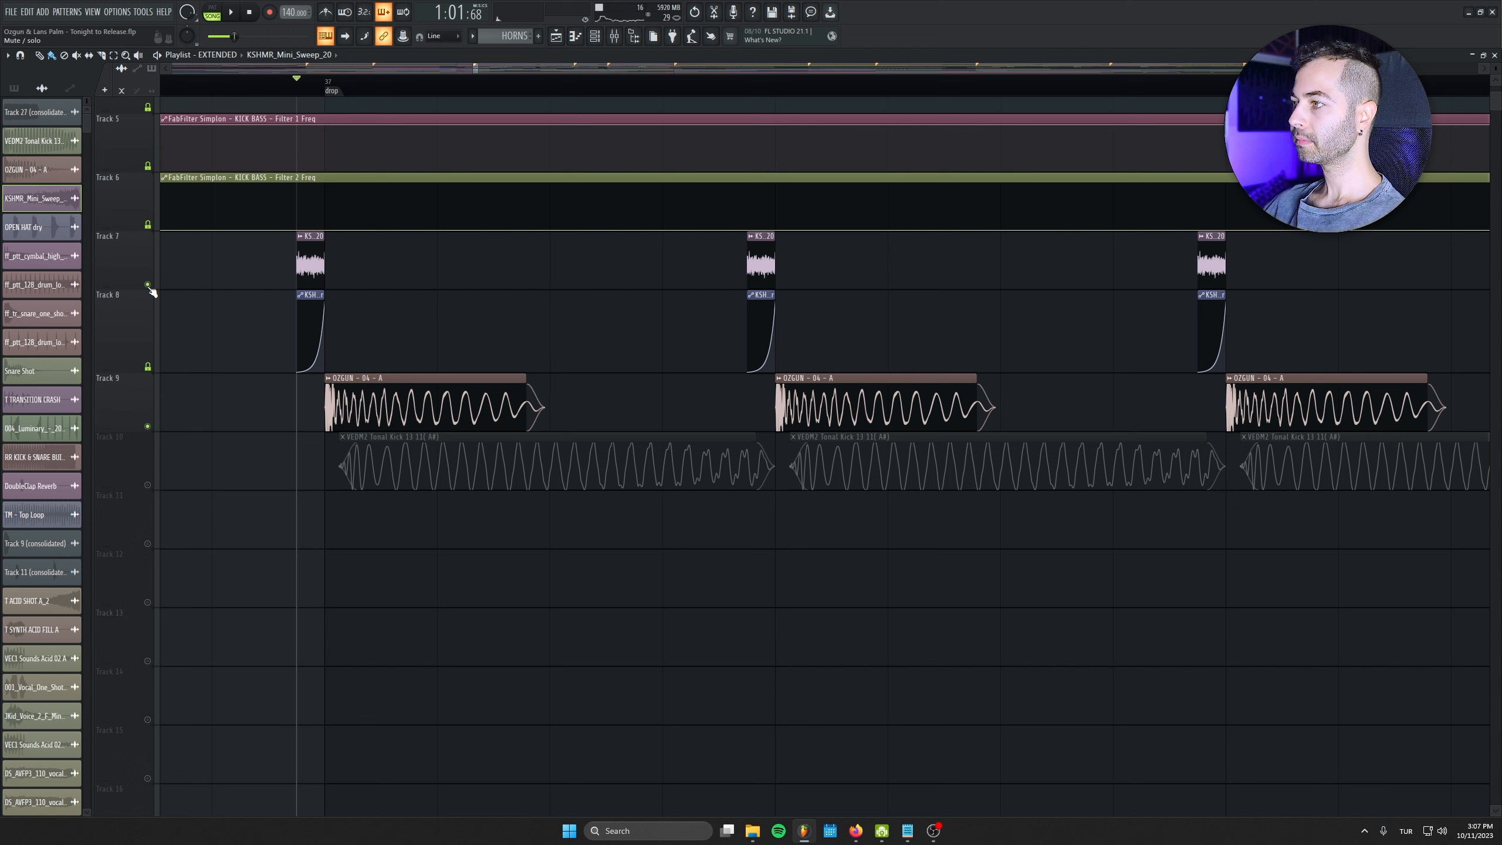
Solo Track 10, put the playhead at the drop marker, and open the VEDM2 Tonal Kick 13 sample settings with its SUB mixer track
{"action": "right_click", "coordinate": [147, 486]}
{"action": "left_click", "coordinate": [325, 82]}
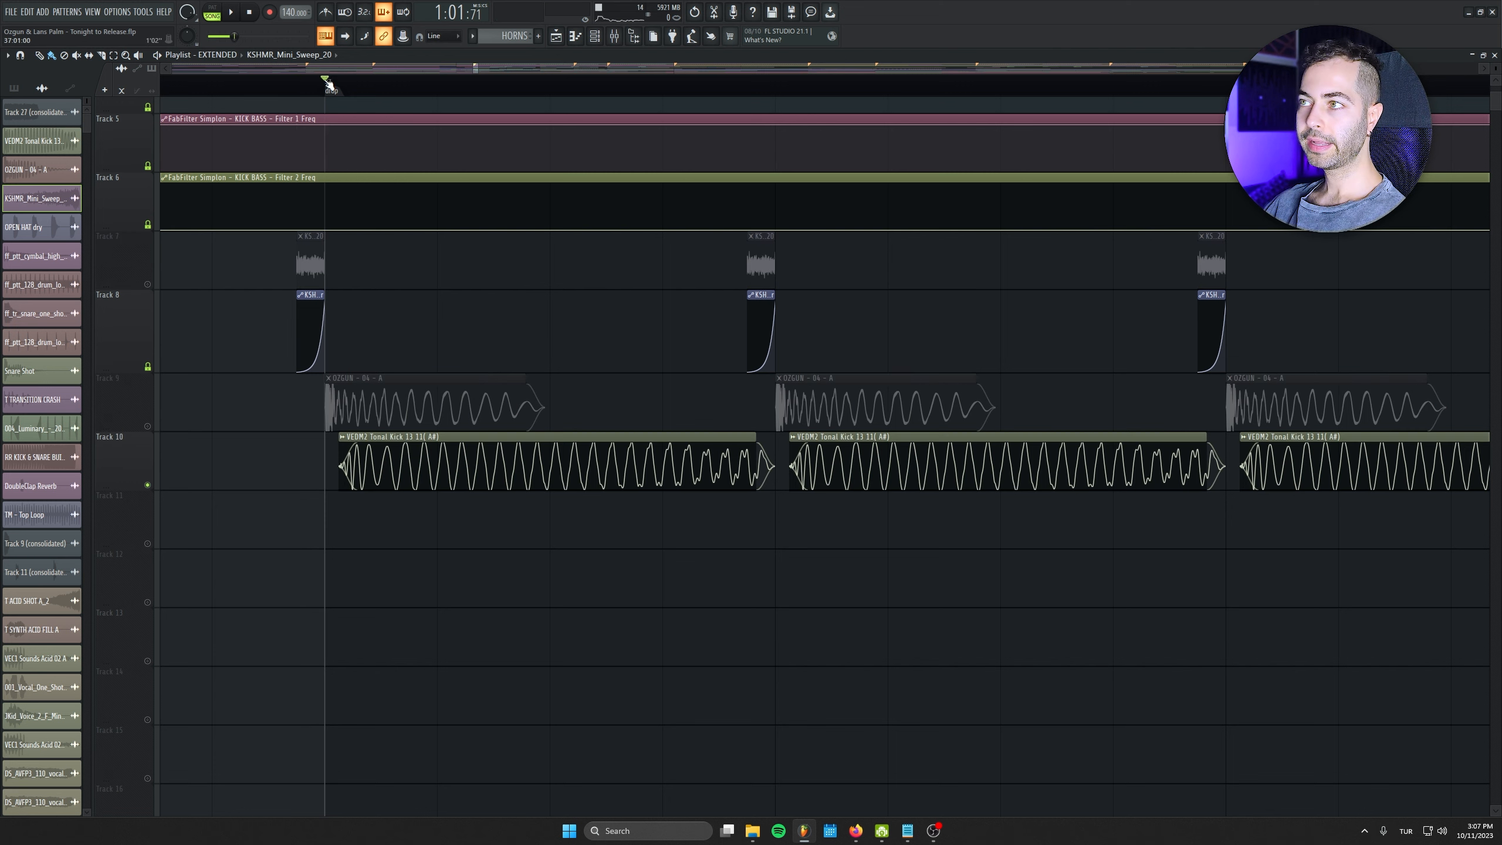
{"action": "double_click", "coordinate": [381, 454]}
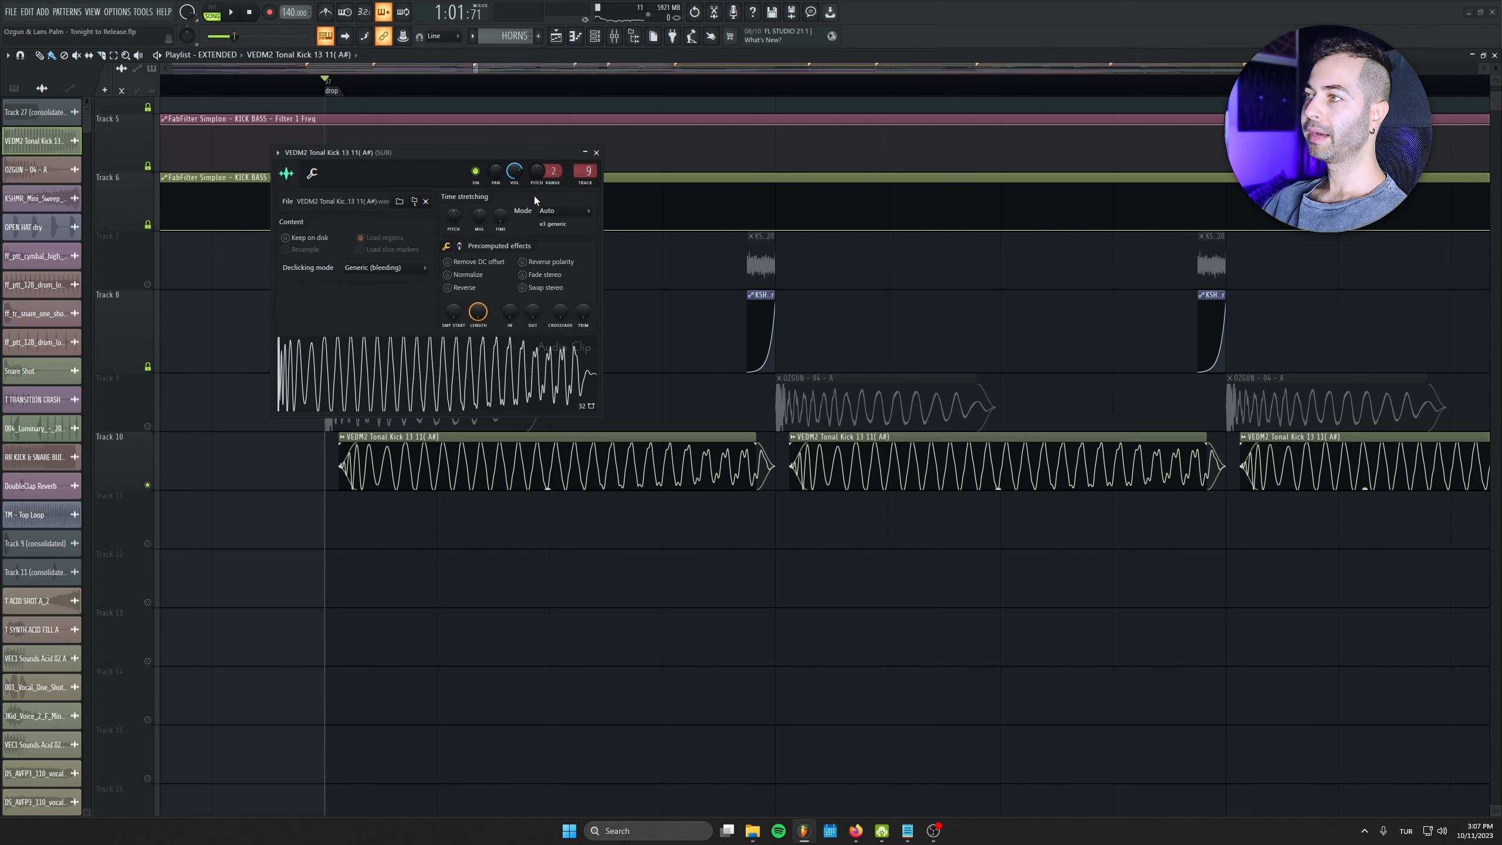
{"action": "double_click", "coordinate": [585, 171]}
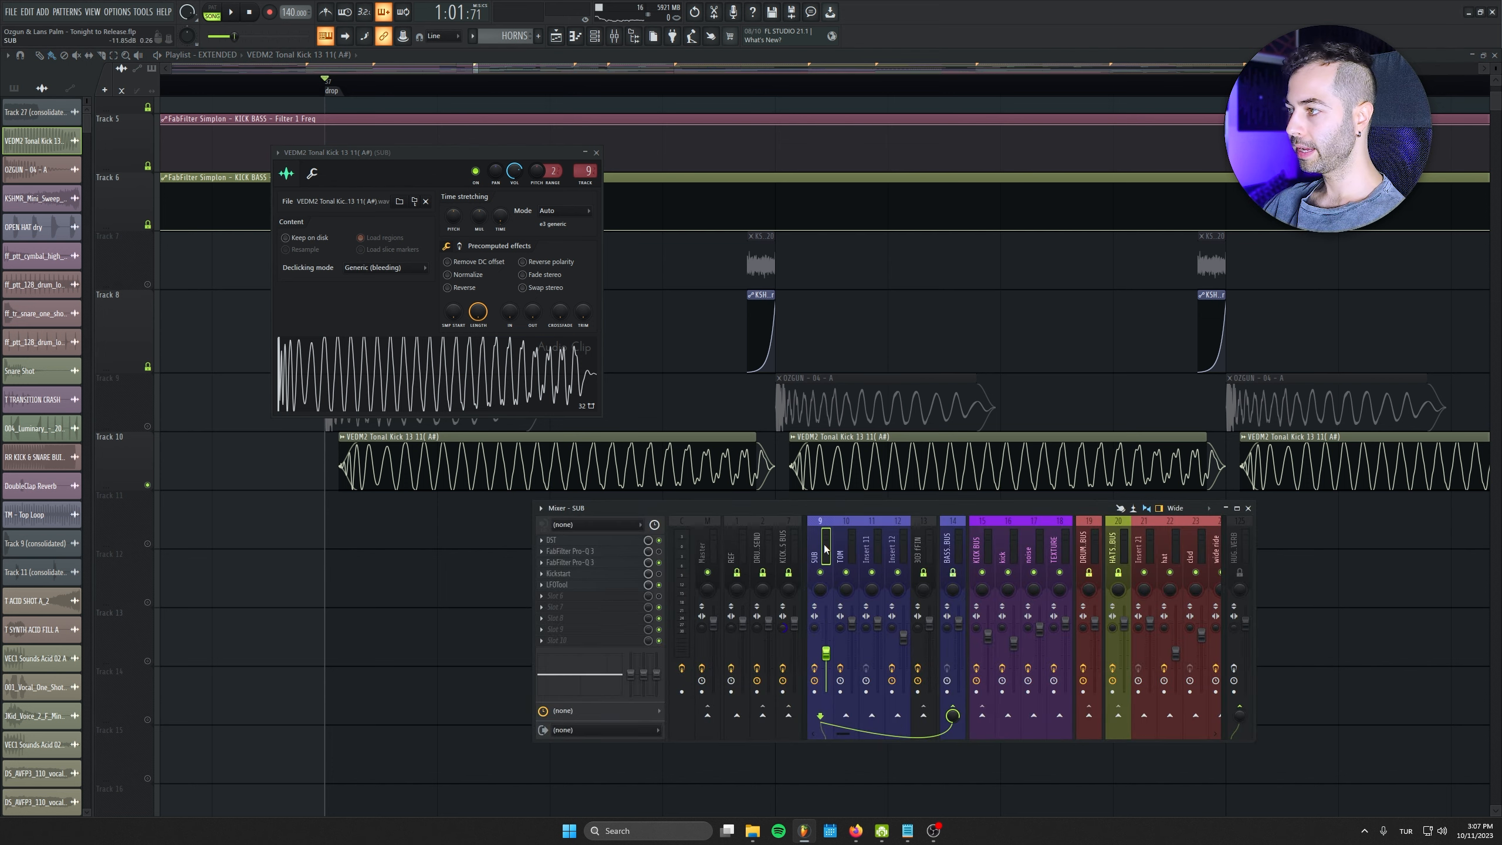
Examine the DST, FabFilter Pro-Q 3 and LFOTool effects on the SUB mixer track, and close their windows and the mixer
{"action": "left_click", "coordinate": [559, 540]}
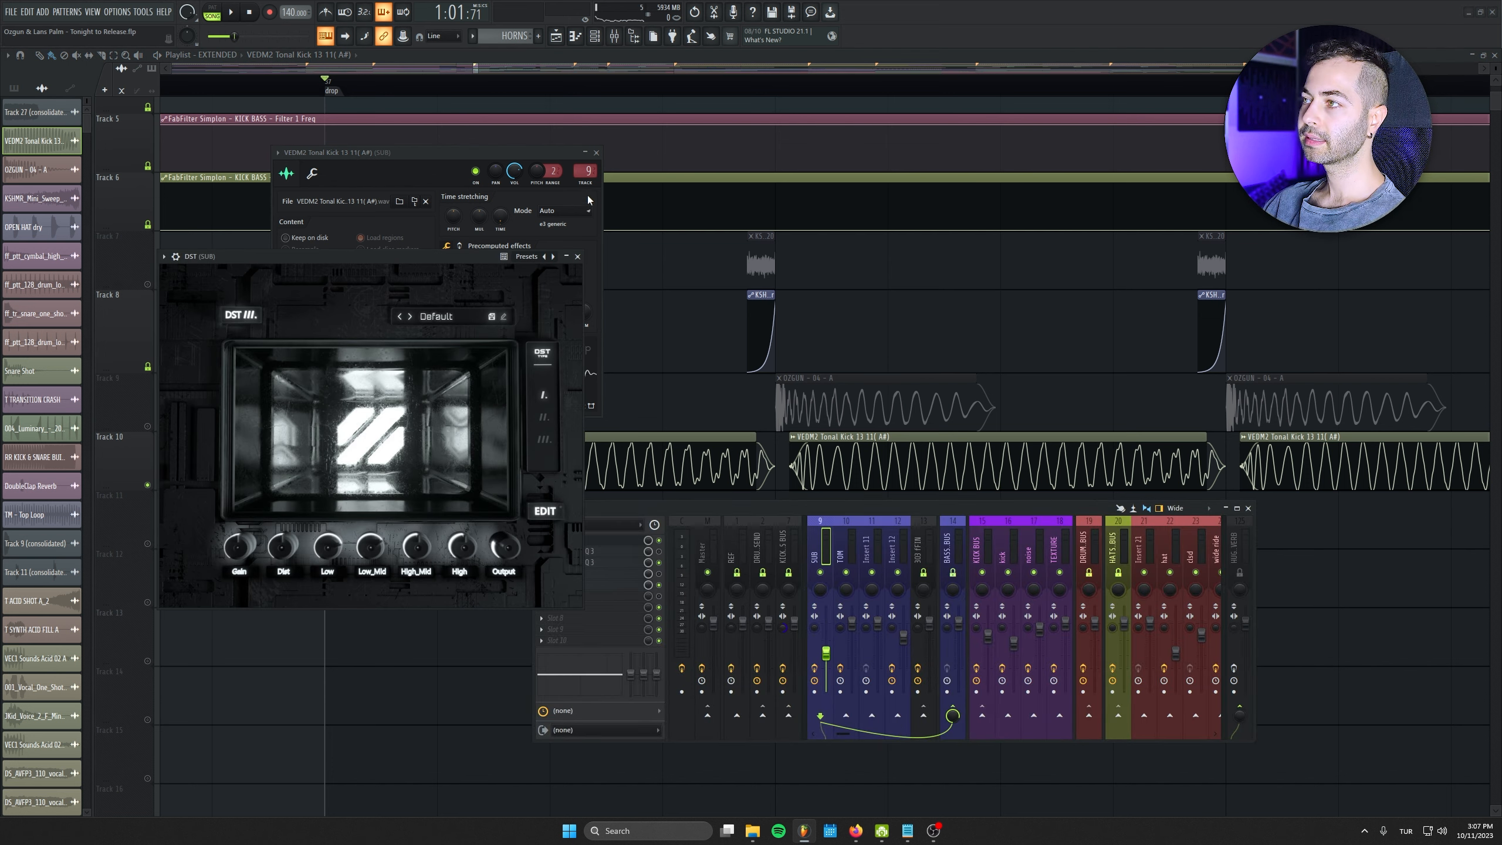
{"action": "left_click", "coordinate": [596, 153]}
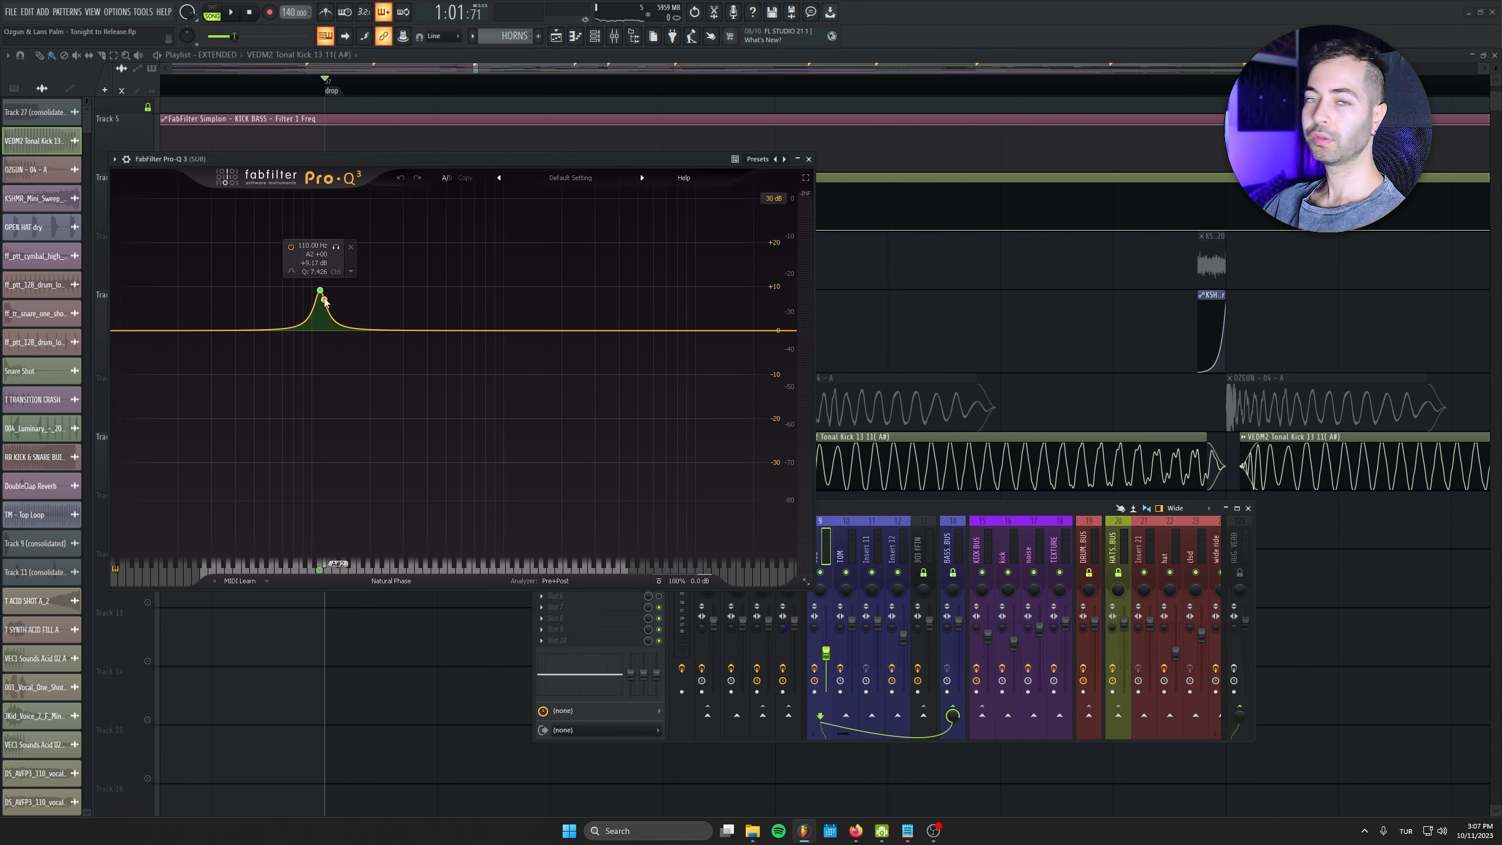
{"action": "left_click", "coordinate": [808, 159]}
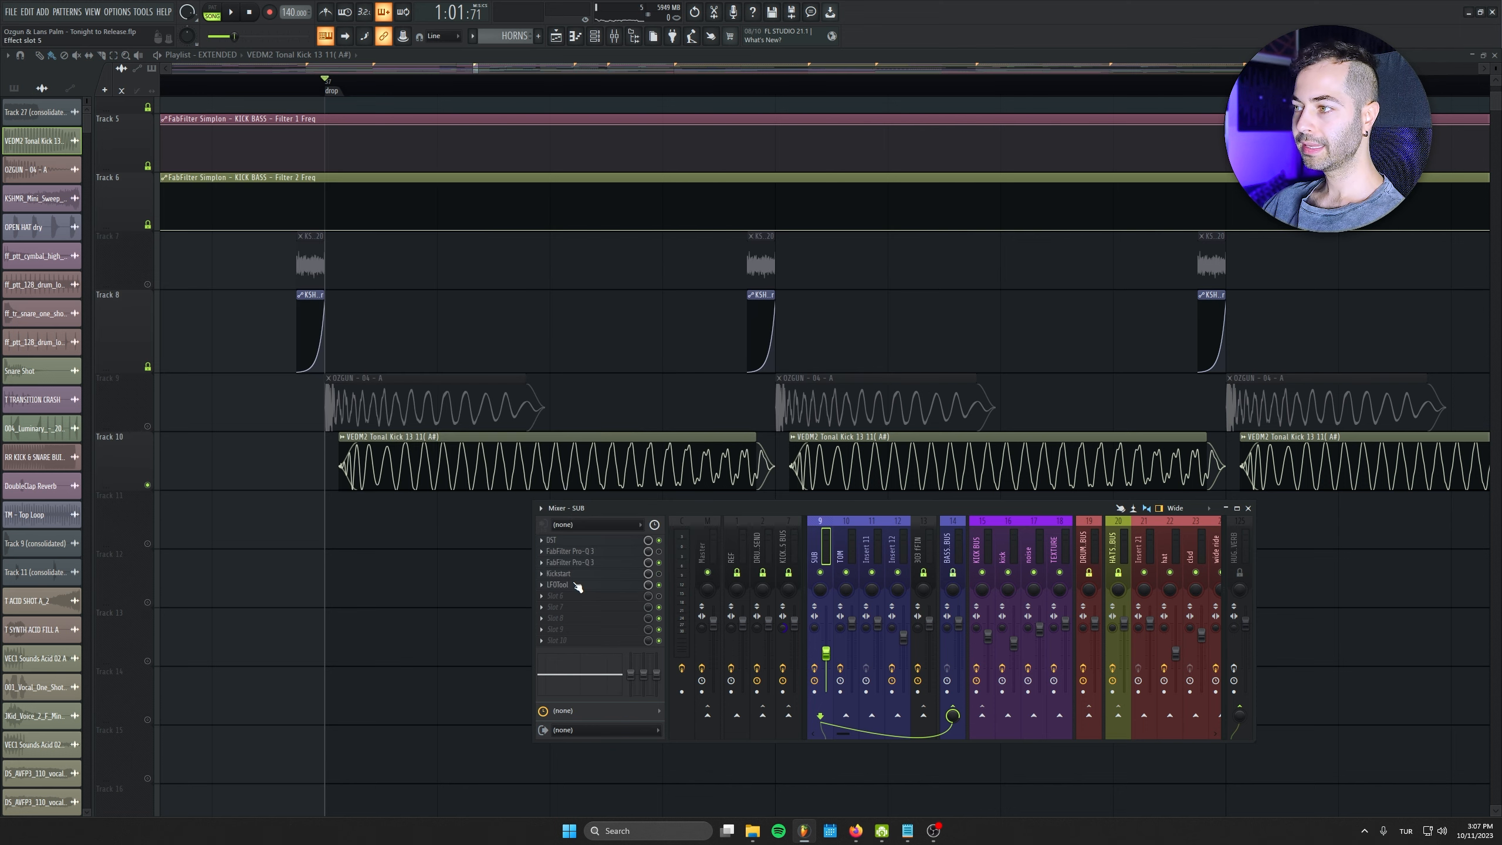
{"action": "left_click", "coordinate": [576, 585]}
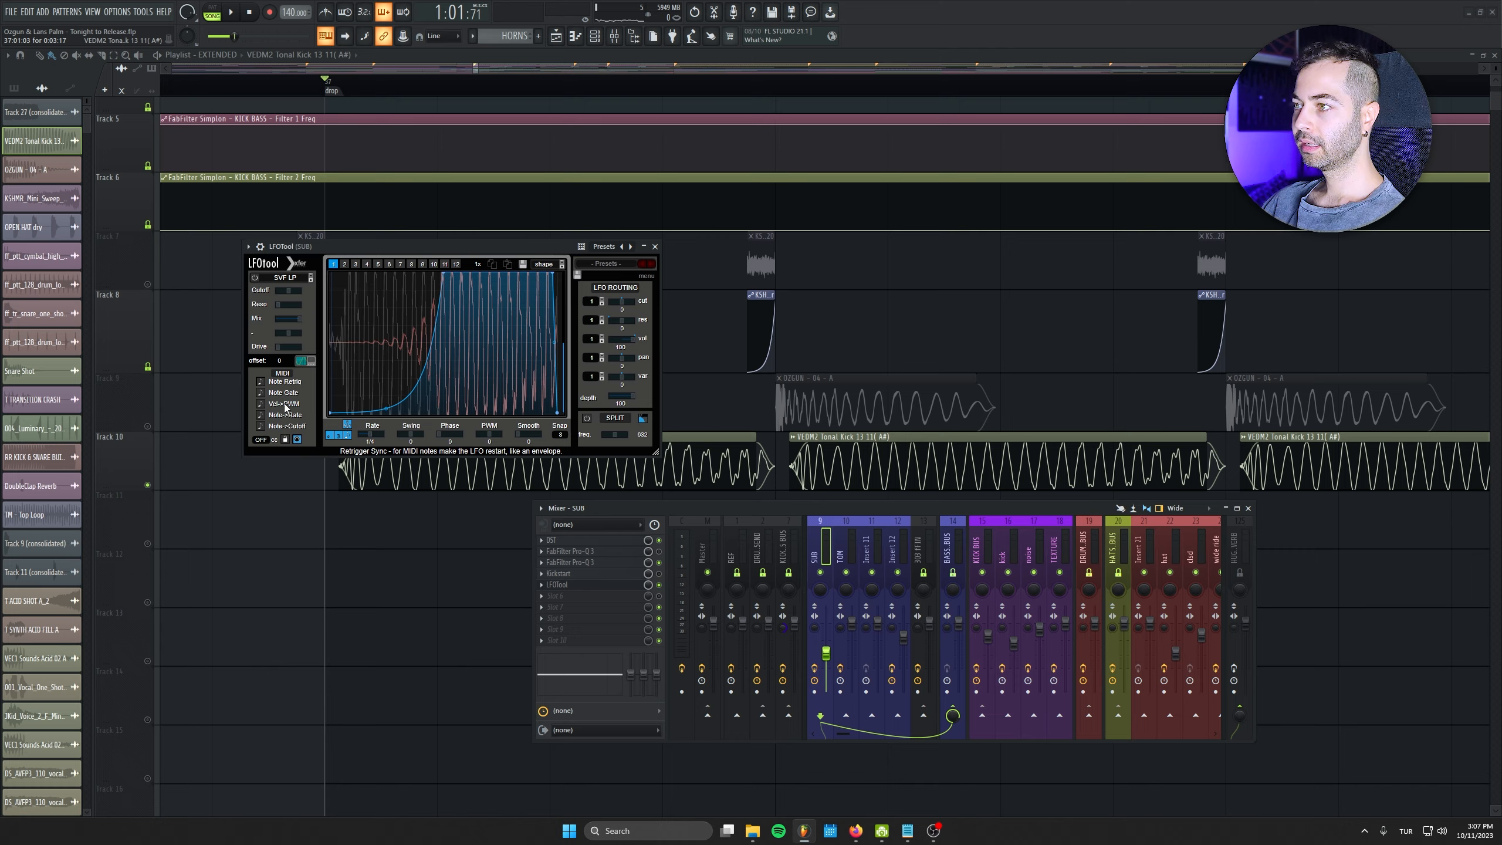
{"action": "left_click", "coordinate": [655, 247]}
{"action": "key", "text": "F9"}
Unmute Tracks 7 and 9 alongside Track 10, play the layered kick and bass from the drop, and raise the system volume to 100
{"action": "scroll", "coordinate": [392, 576], "scroll_direction": "down", "scroll_amount": 6}
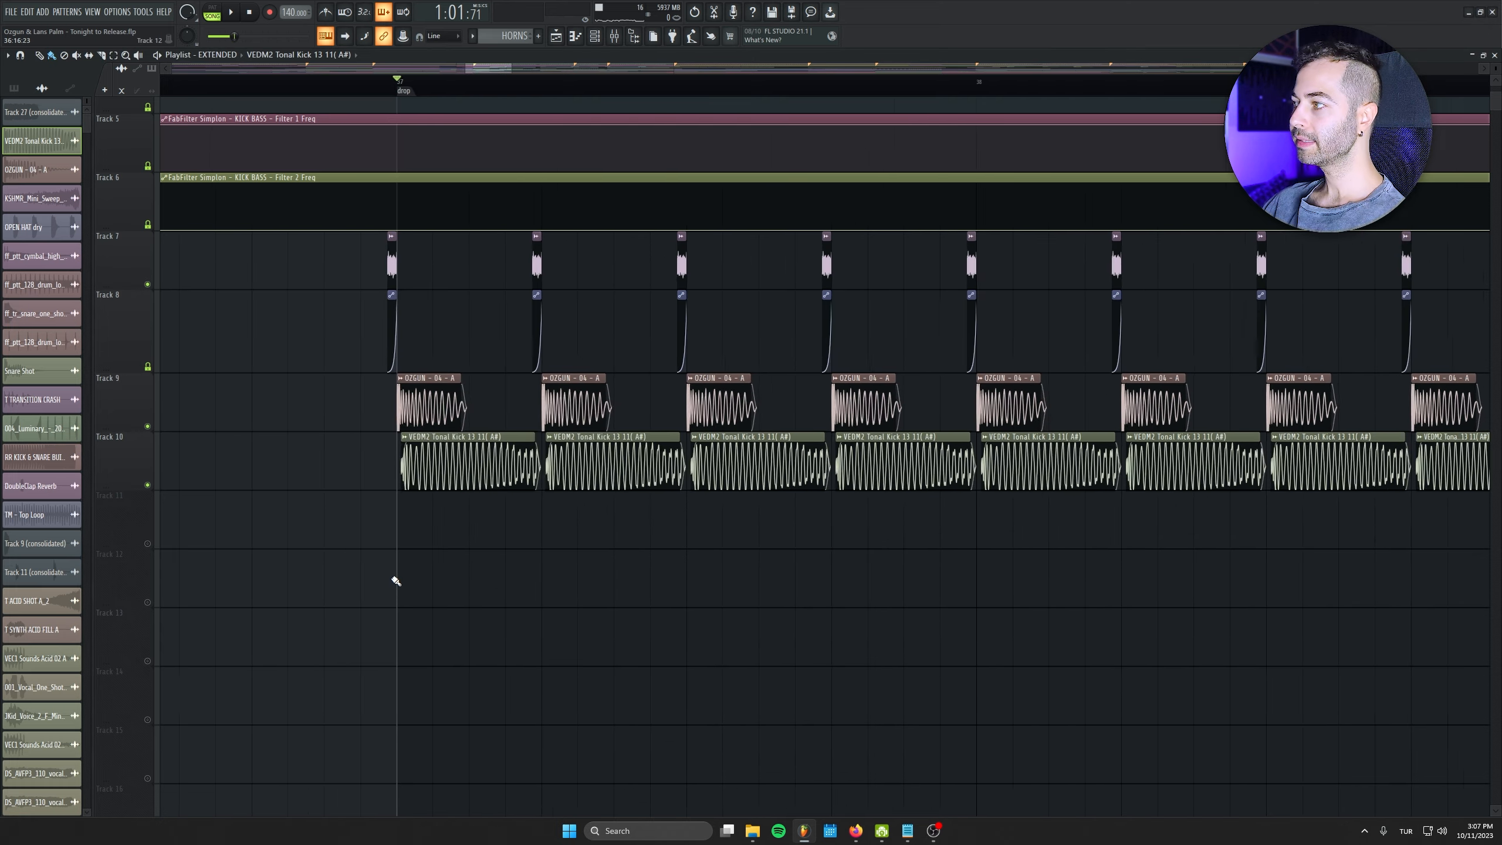
{"action": "scroll", "coordinate": [392, 576], "scroll_direction": "down", "scroll_amount": 2}
{"action": "scroll", "coordinate": [356, 513], "scroll_direction": "up", "scroll_amount": 4}
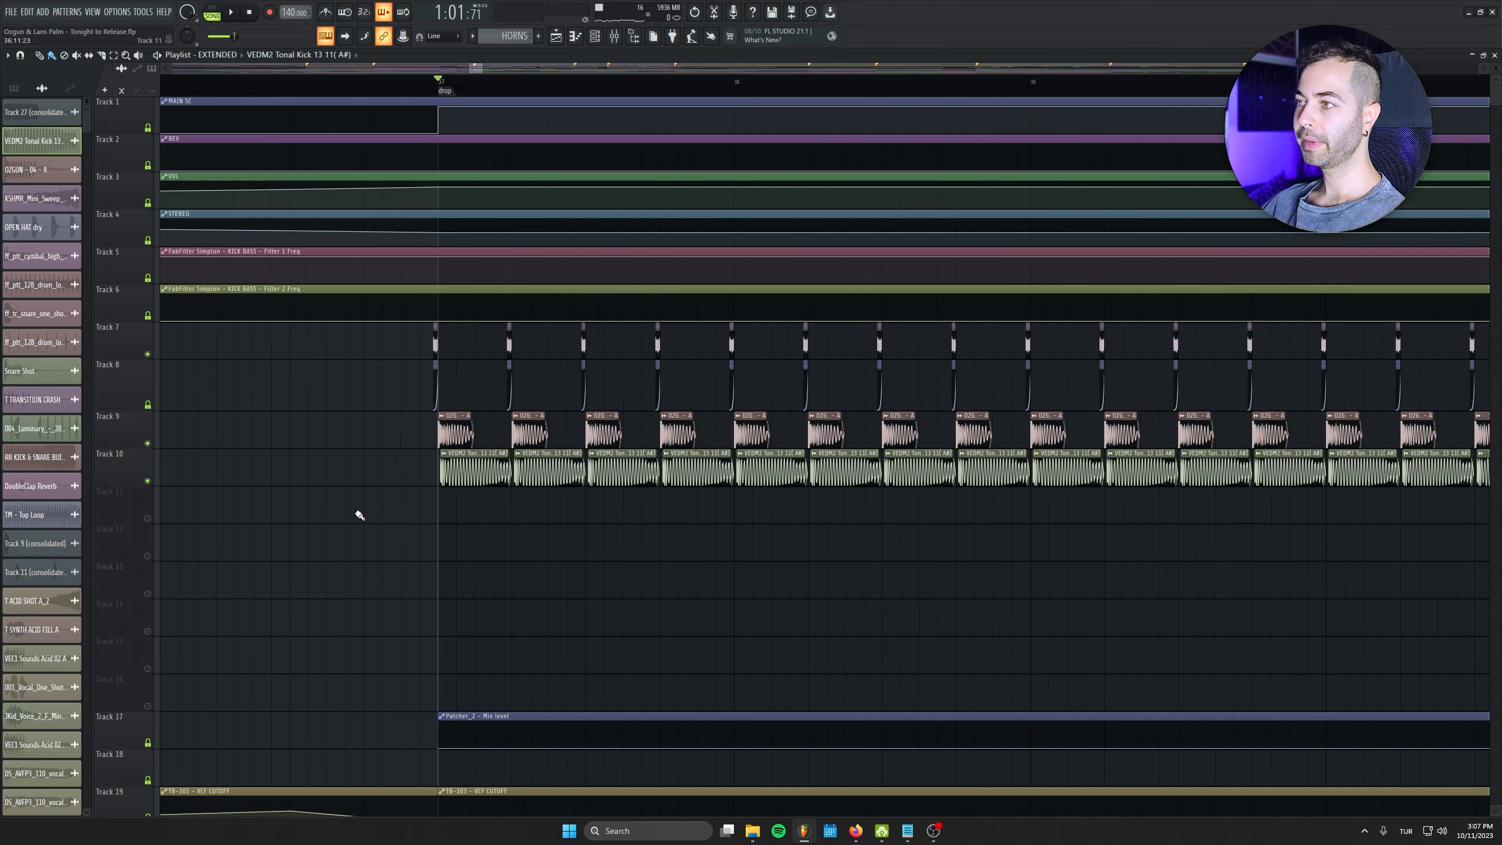
{"action": "key", "text": "space"}
{"action": "left_click_drag", "start_coordinate": [892, 583], "coordinate": [566, 518]}
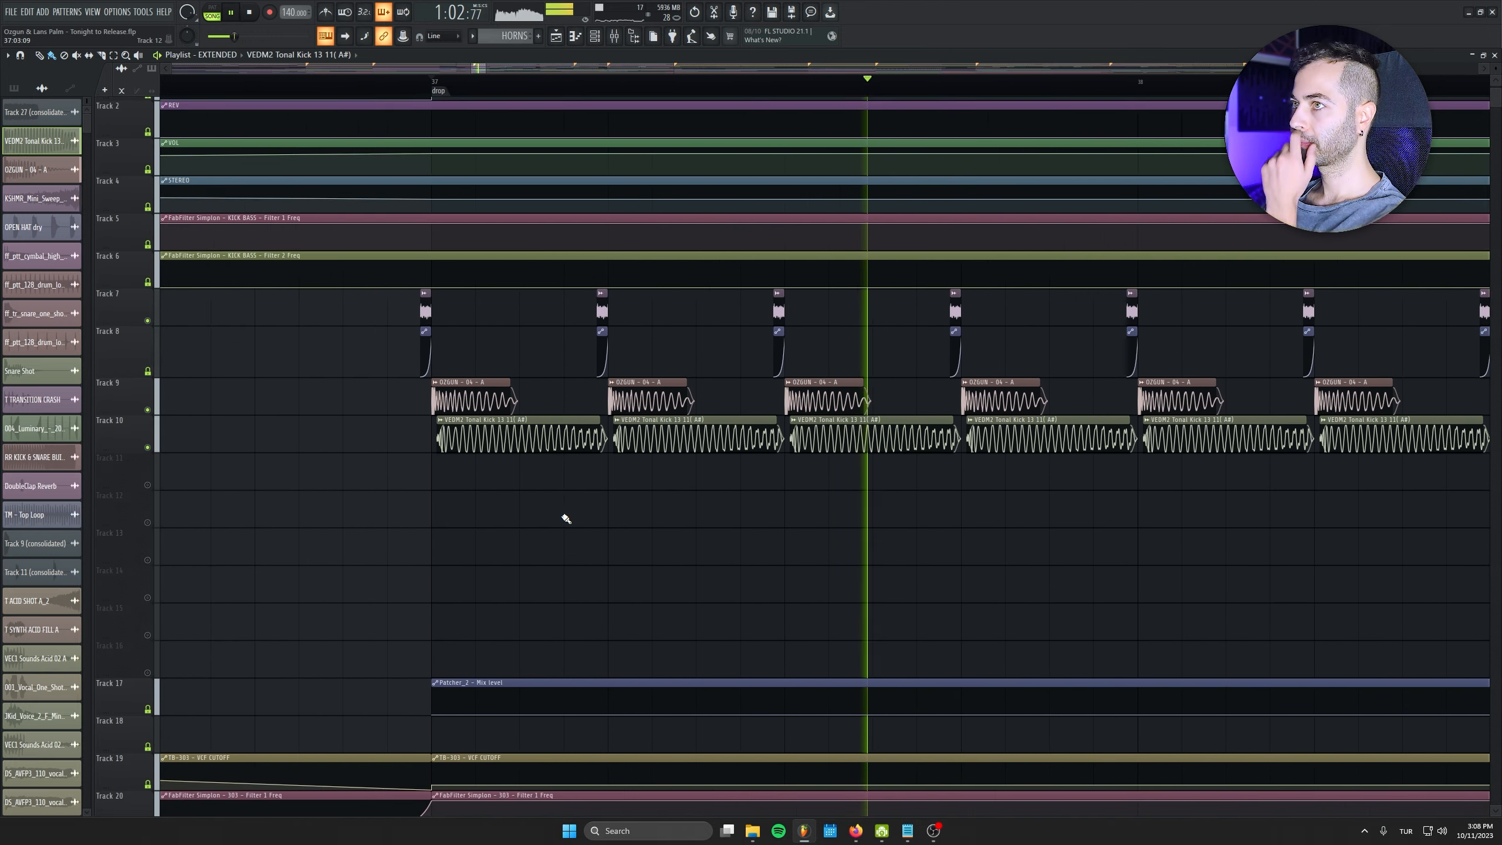
{"action": "key", "text": "XF86AudioRaiseVolume"}
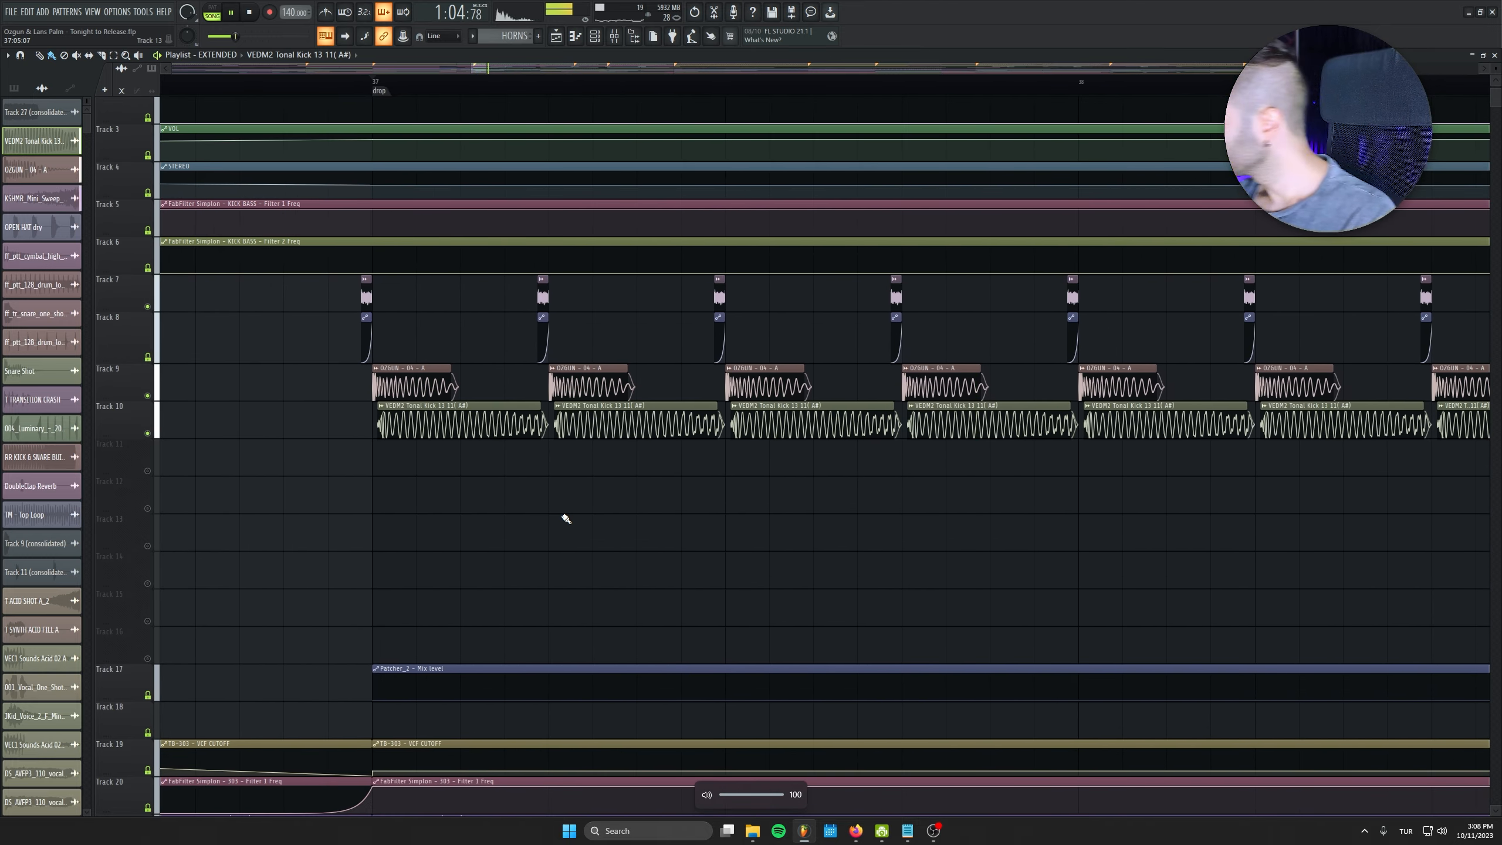
Check the levels in the mixer, stop to view the Master track's effects chain, close the mixer and replay the drop
{"action": "key", "text": "F9"}
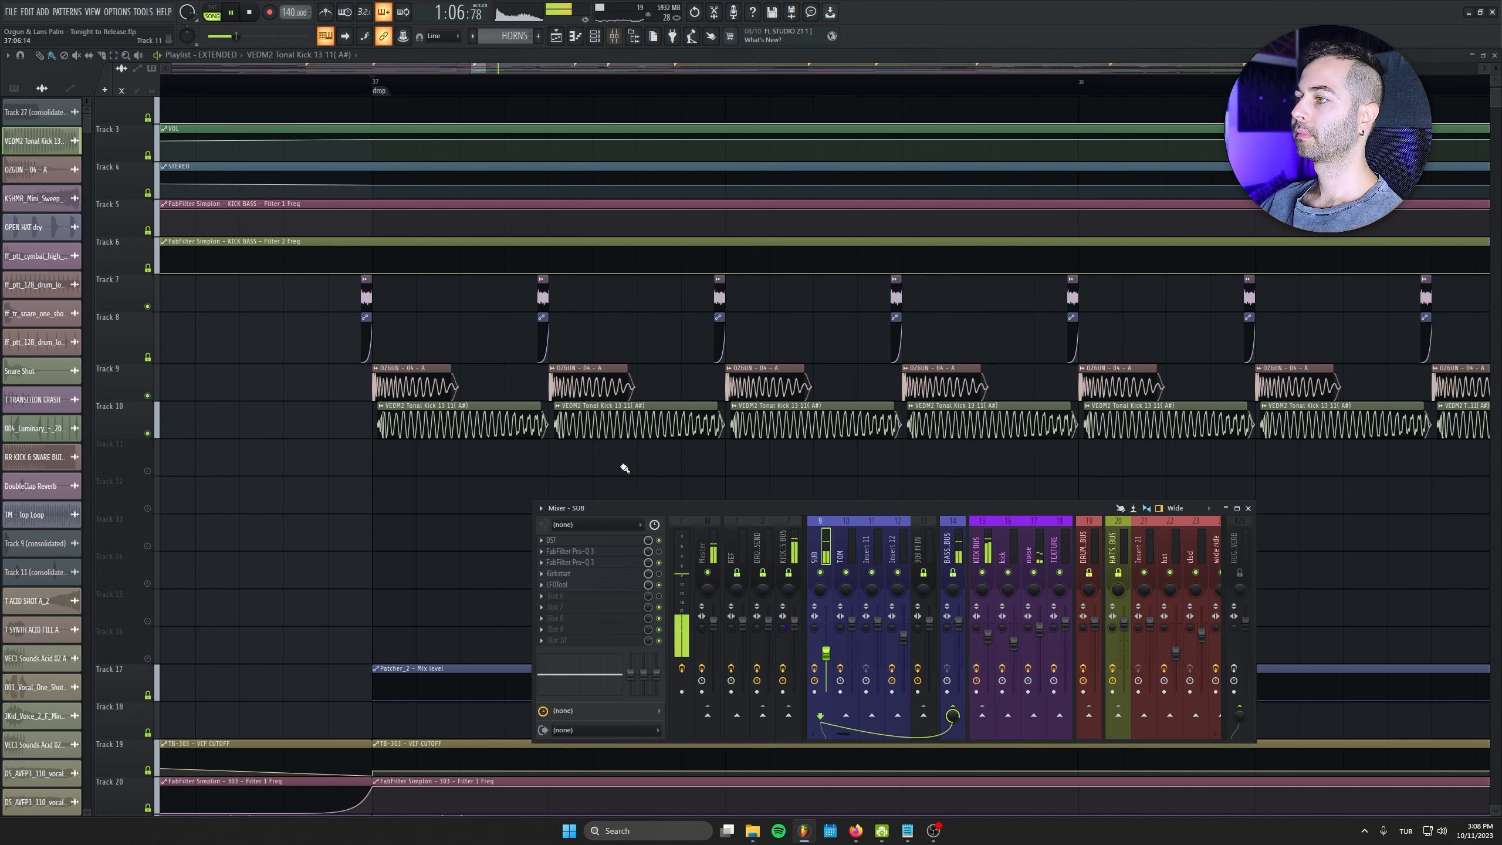
{"action": "key", "text": "space"}
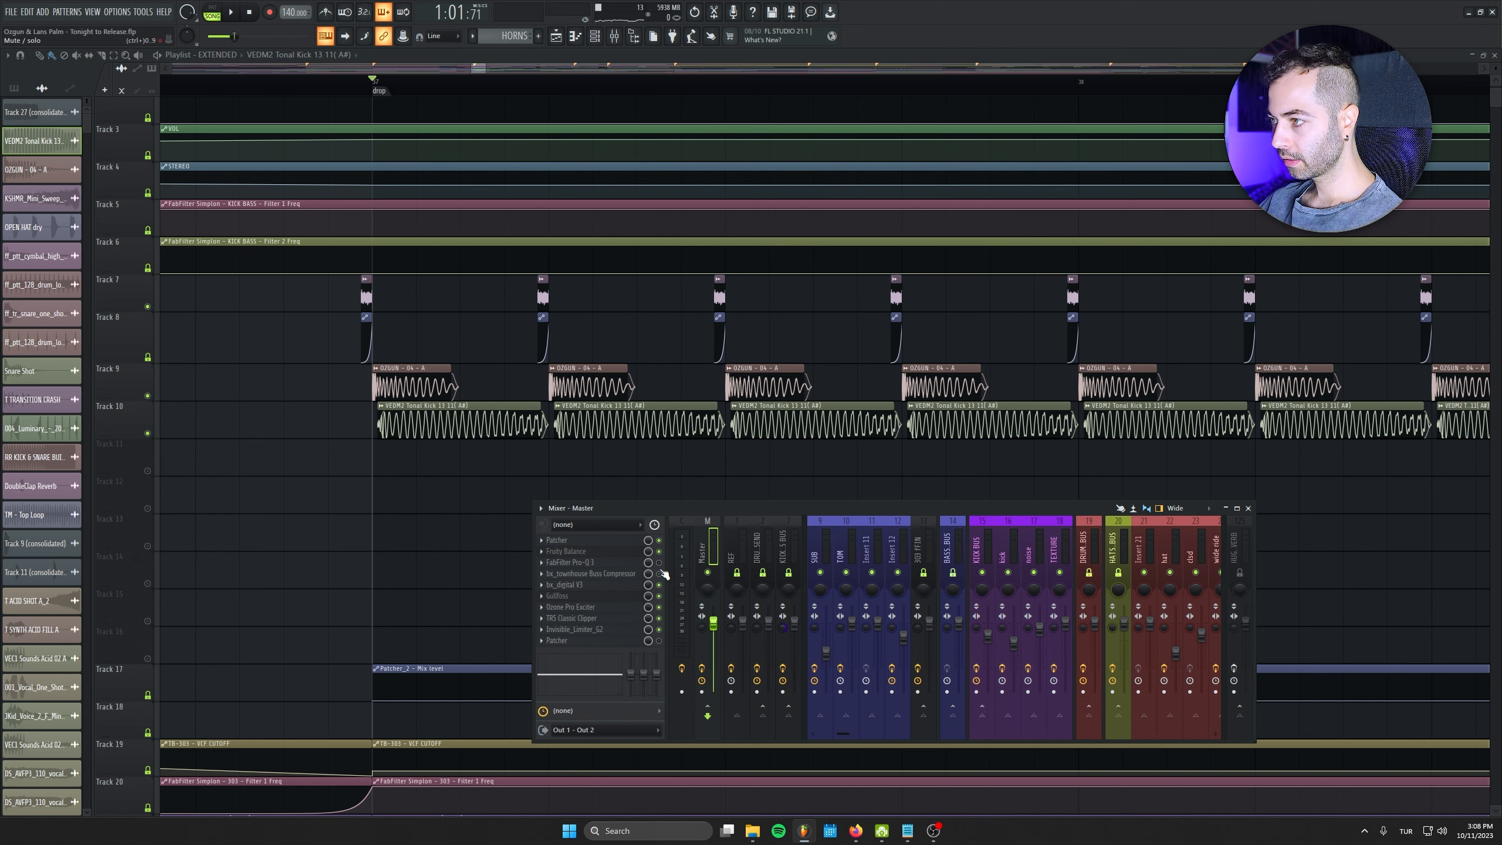
{"action": "key", "text": "F9"}
{"action": "key", "text": "space"}
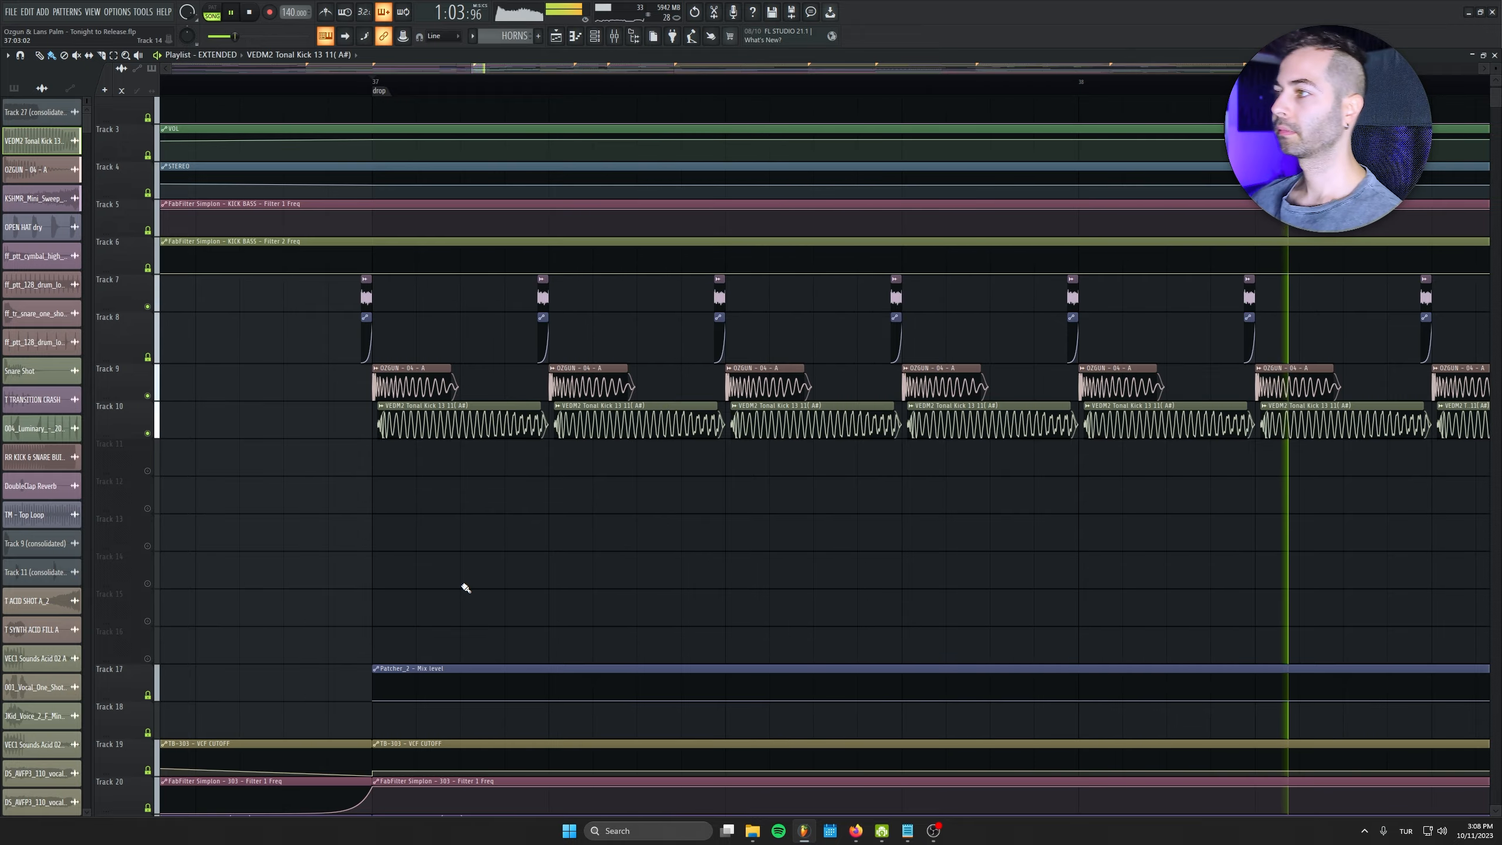
Bring the drop's drum loop tracks into view, stop playback, and place the playhead at the start of the first TM - Top Loop clip
{"action": "scroll", "coordinate": [465, 585], "scroll_direction": "down", "scroll_amount": 3}
{"action": "left_click_drag", "start_coordinate": [577, 546], "coordinate": [623, 324]}
{"action": "scroll", "coordinate": [510, 547], "scroll_direction": "down", "scroll_amount": 3}
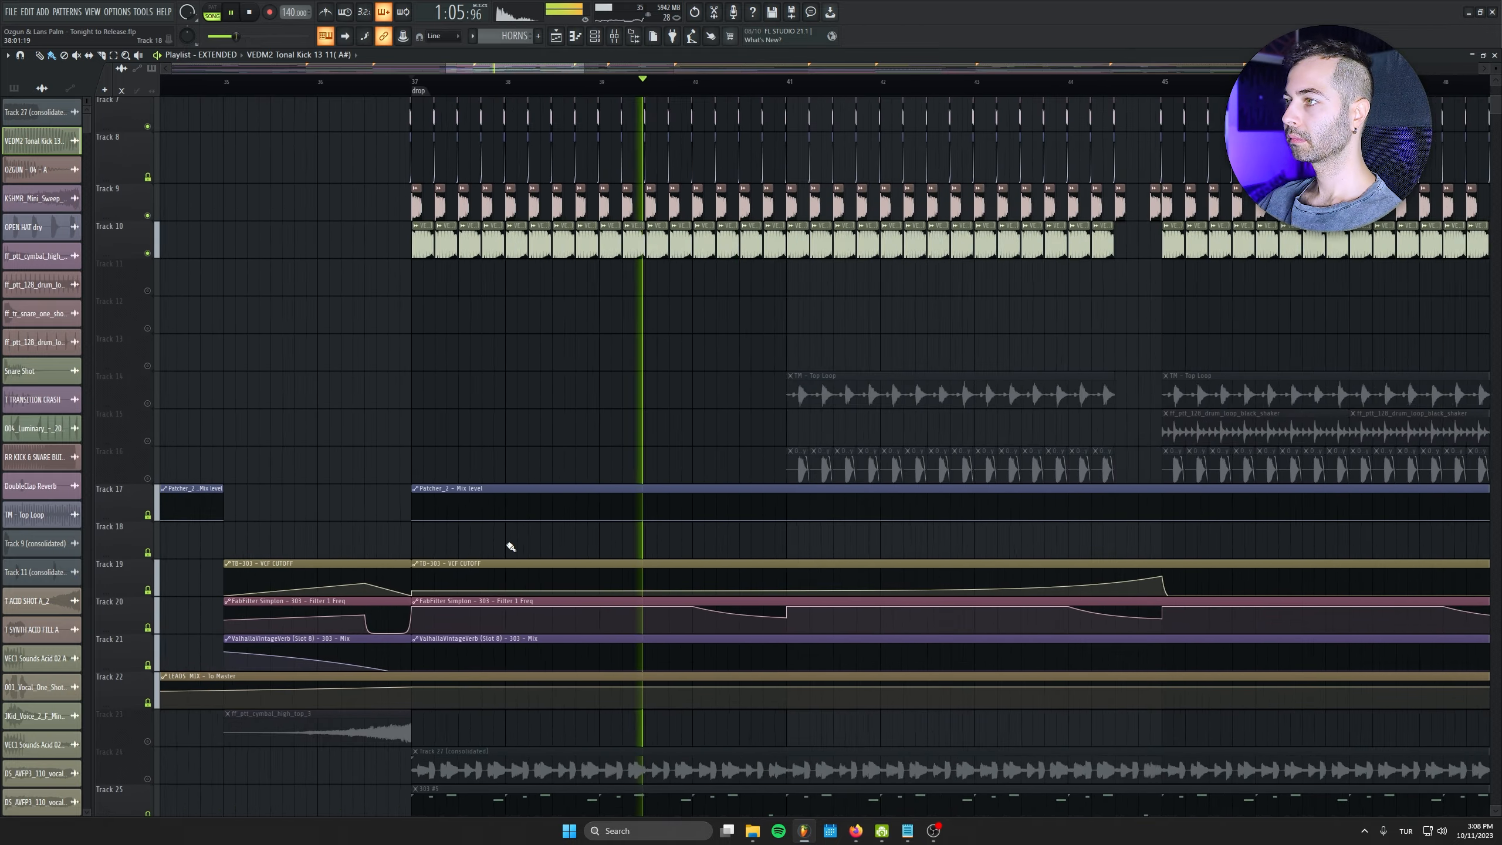
{"action": "left_click_drag", "start_coordinate": [564, 471], "coordinate": [345, 477]}
{"action": "key", "text": "space"}
{"action": "left_click_drag", "start_coordinate": [272, 441], "coordinate": [142, 502]}
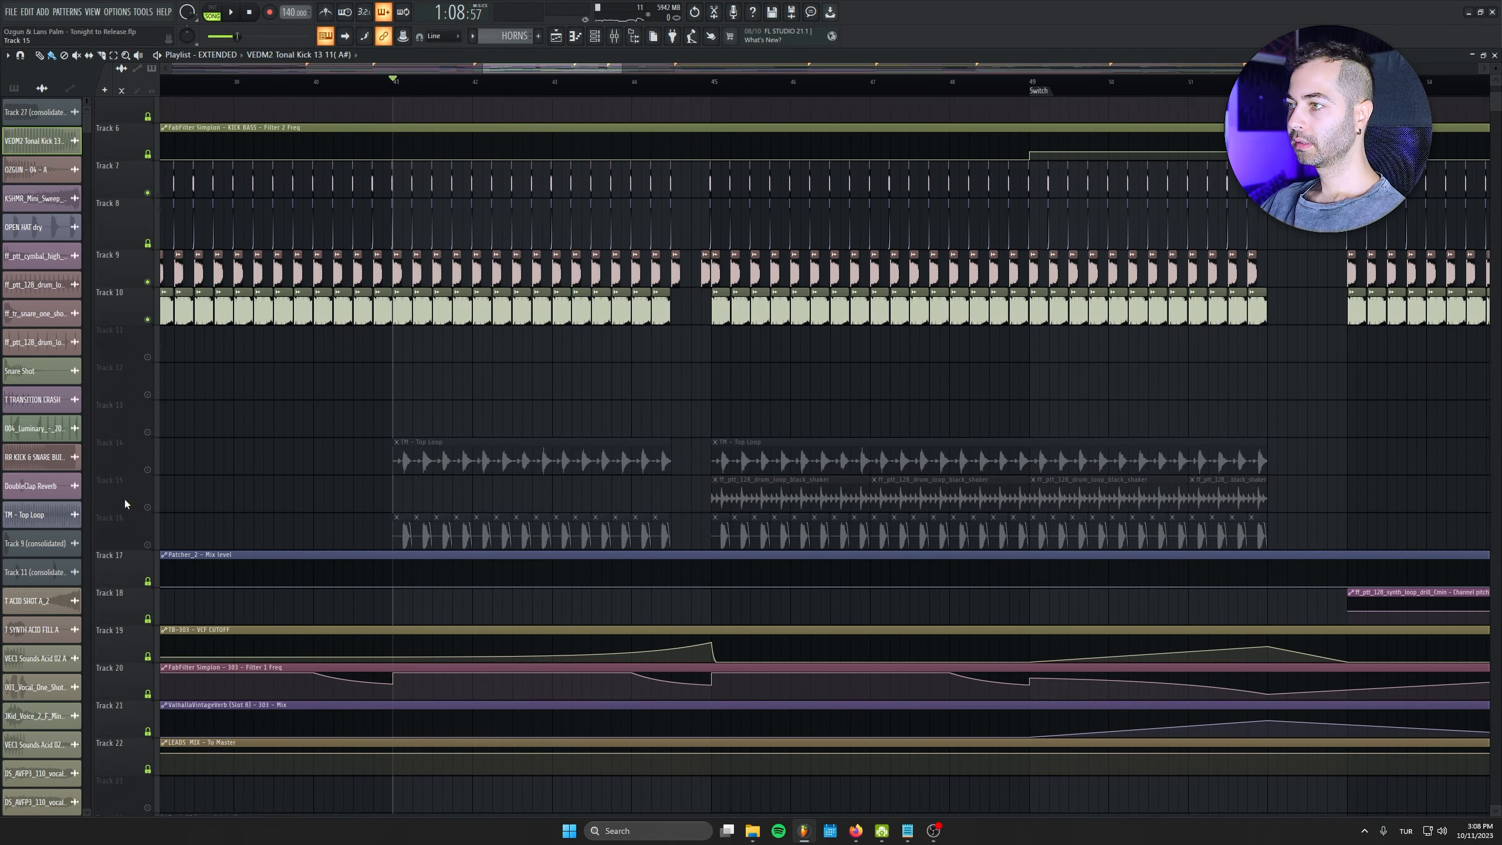
Unmute the TM - Top Loop on Track 14, start playback, and unmute Track 16 while it plays
{"action": "left_click", "coordinate": [148, 473]}
{"action": "key", "text": "space"}
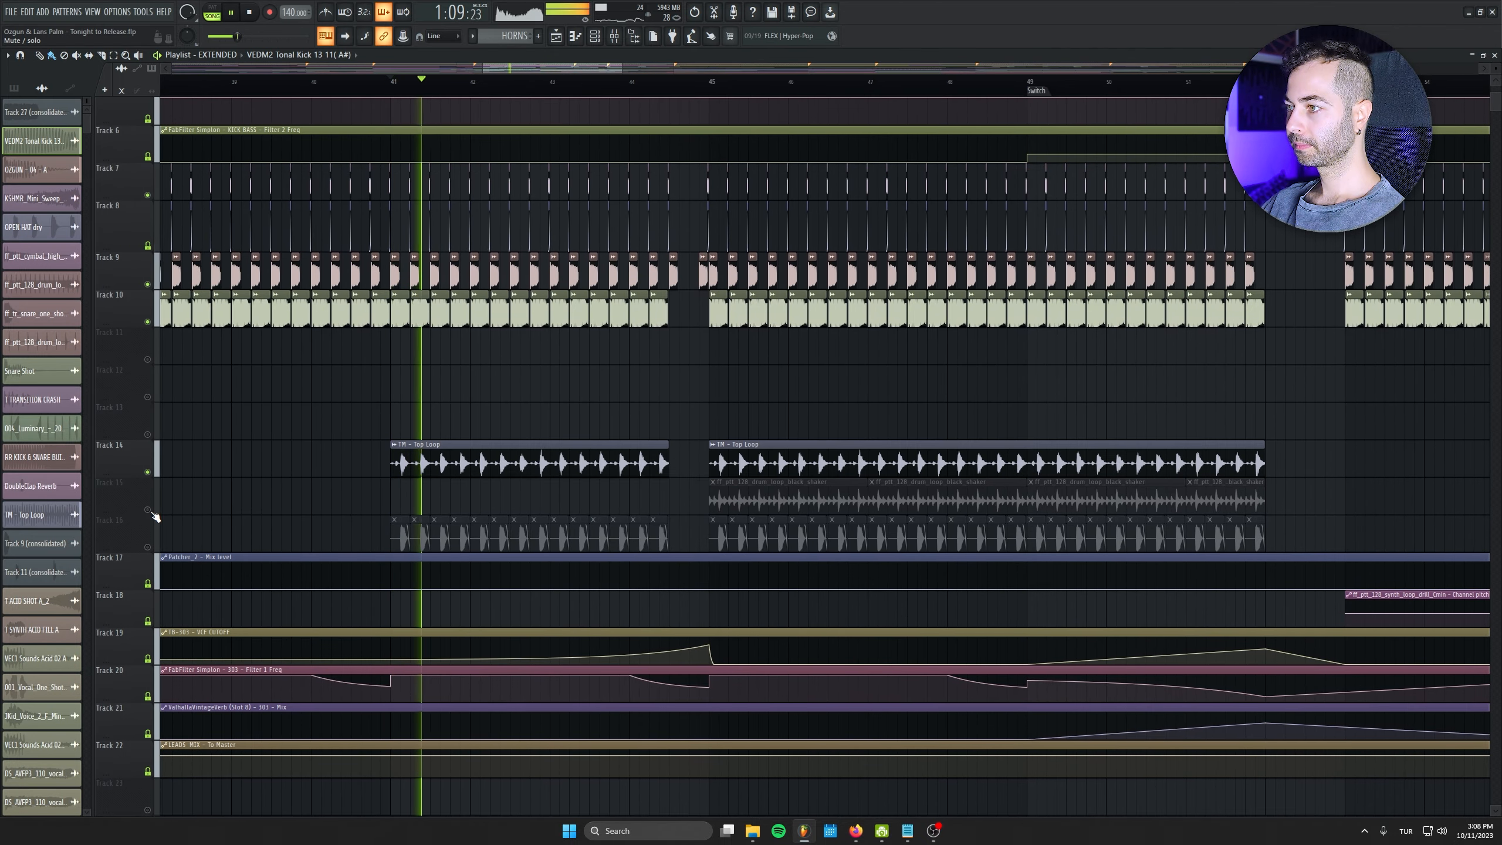
{"action": "left_click", "coordinate": [149, 547]}
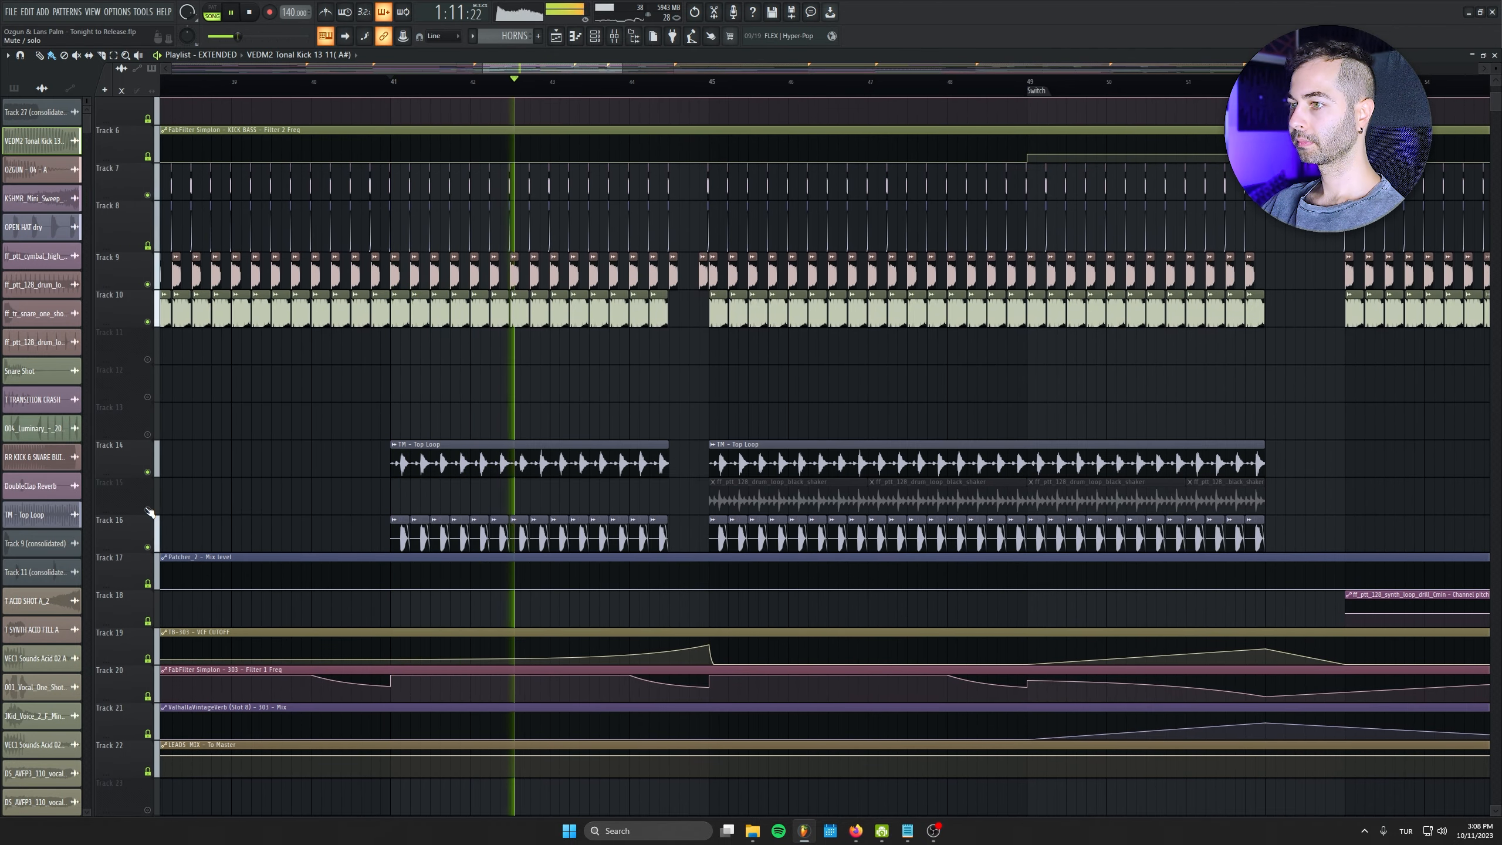